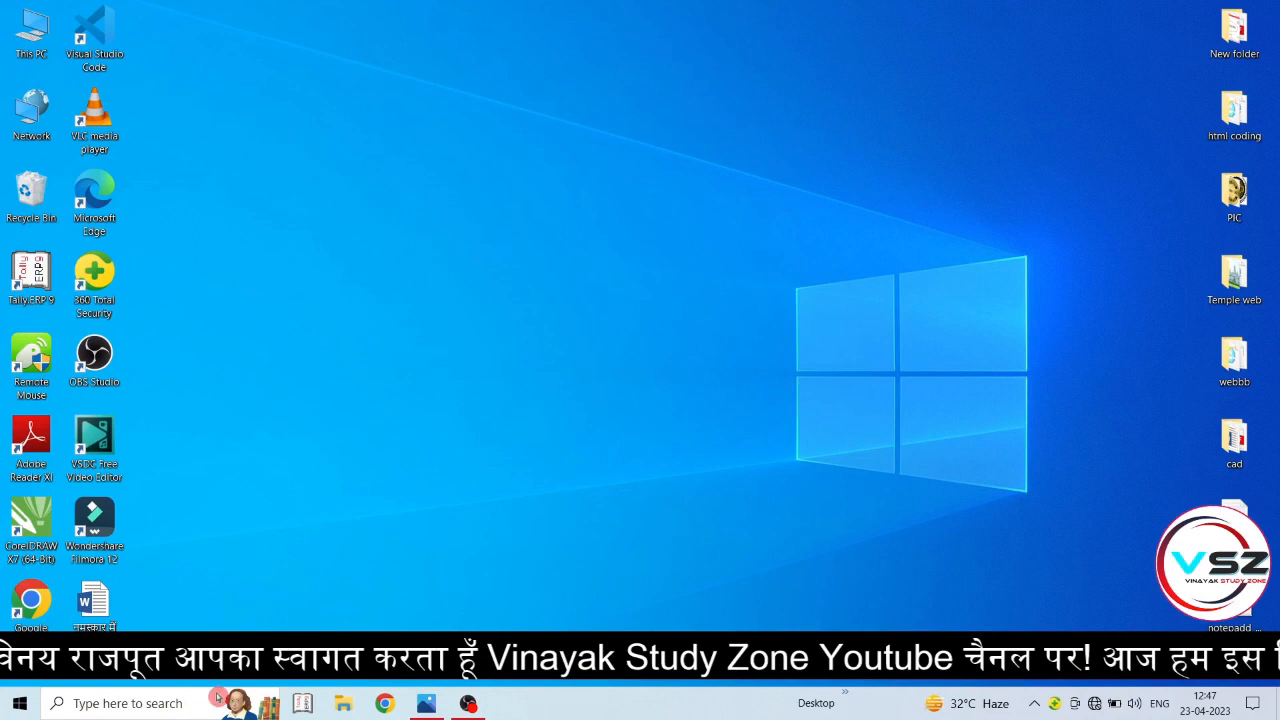
Find Notepad with a Windows search for "notepad", open it, and close its empty window
left_click(162, 700)
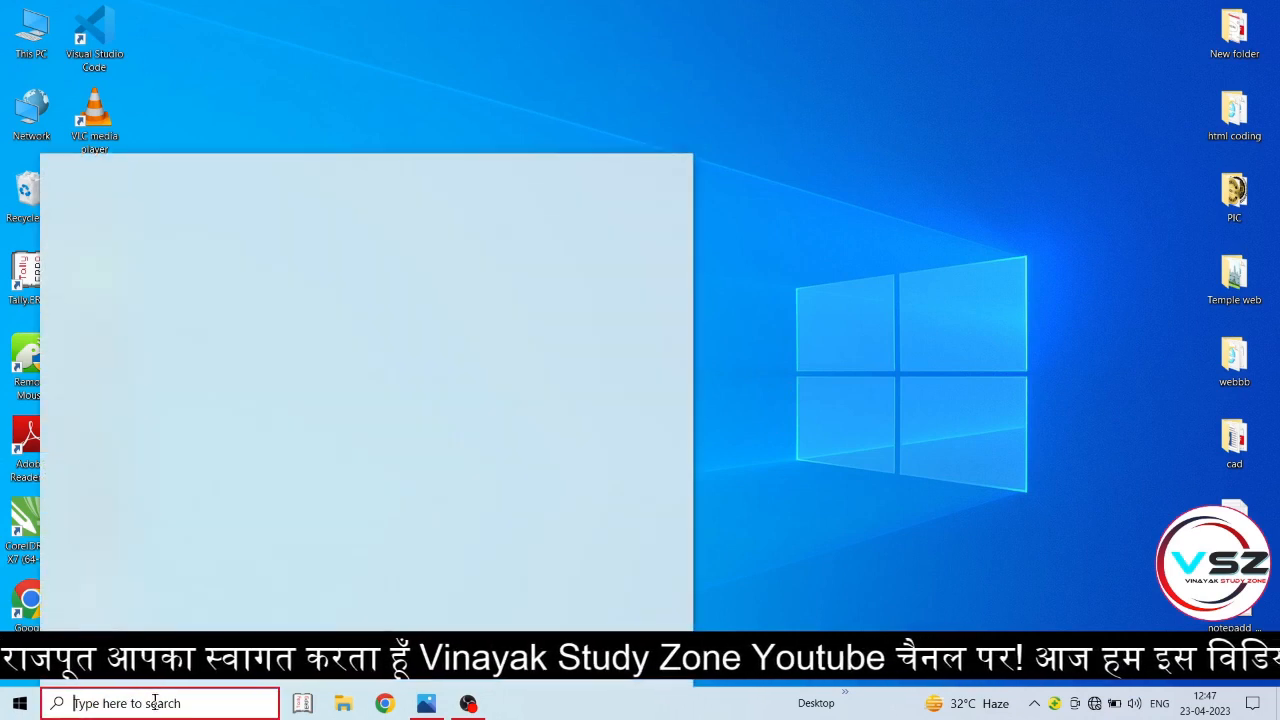
type("notepad")
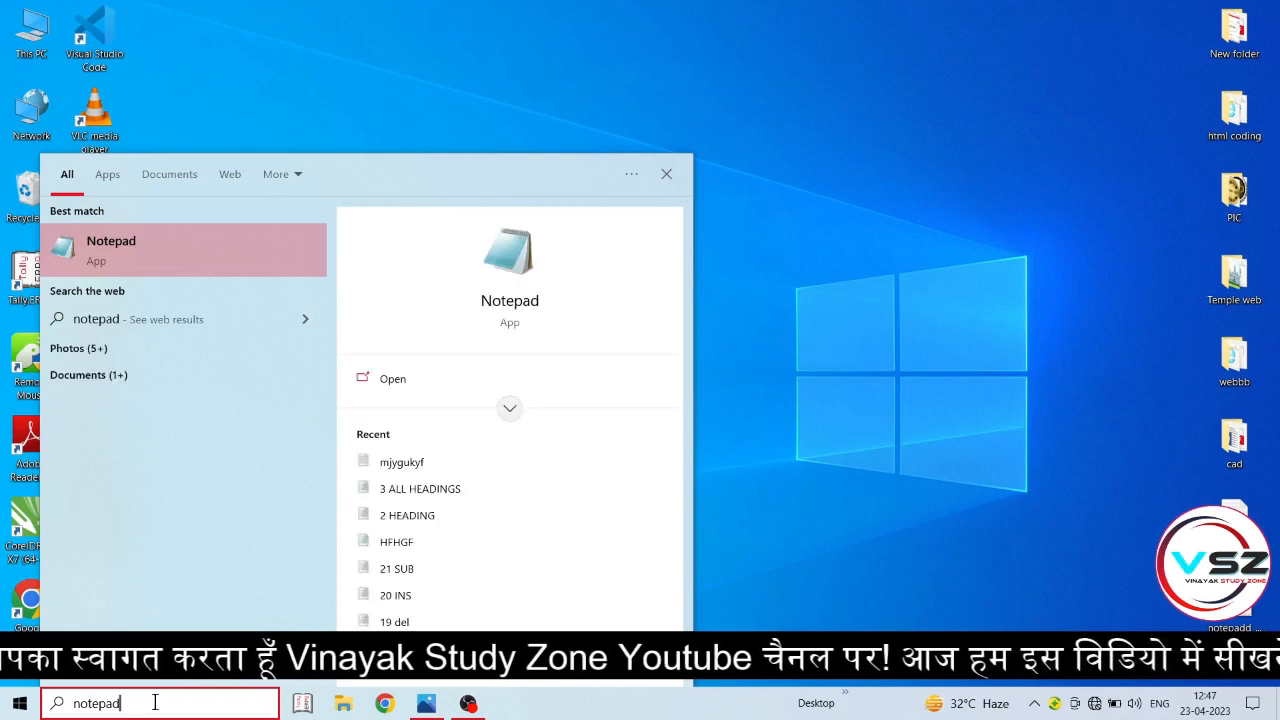
left_click(180, 250)
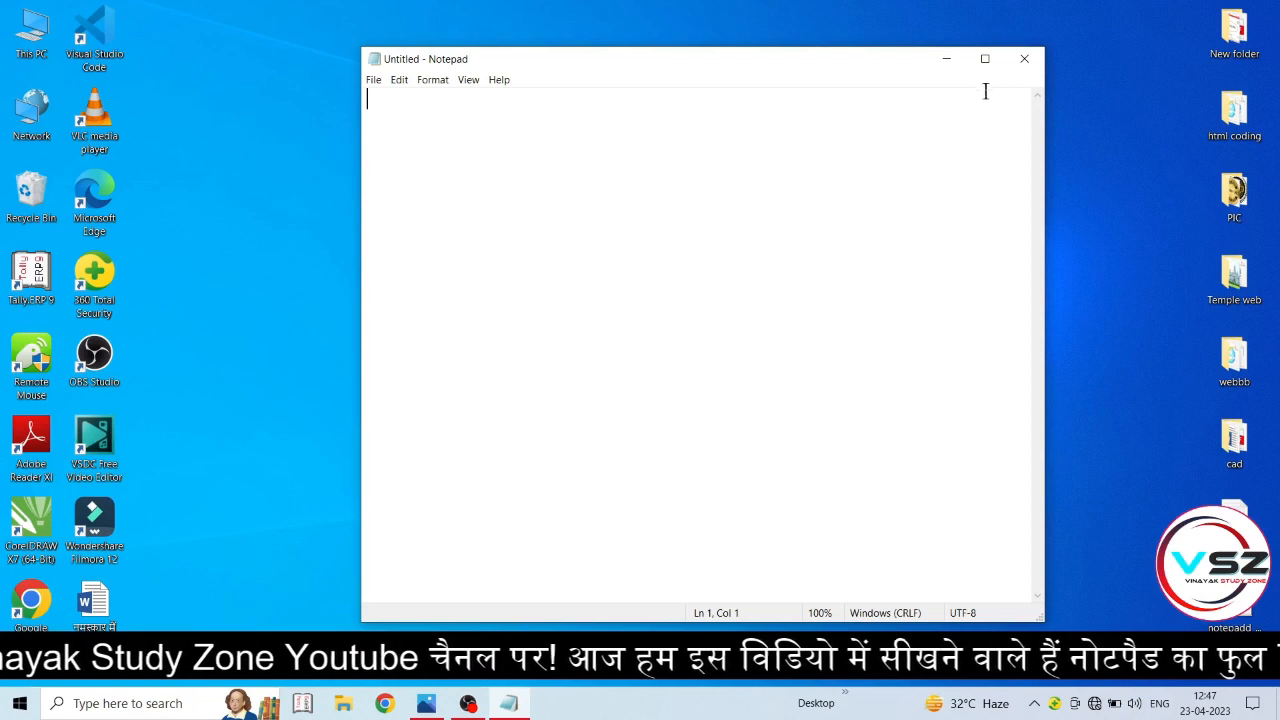
left_click(1024, 58)
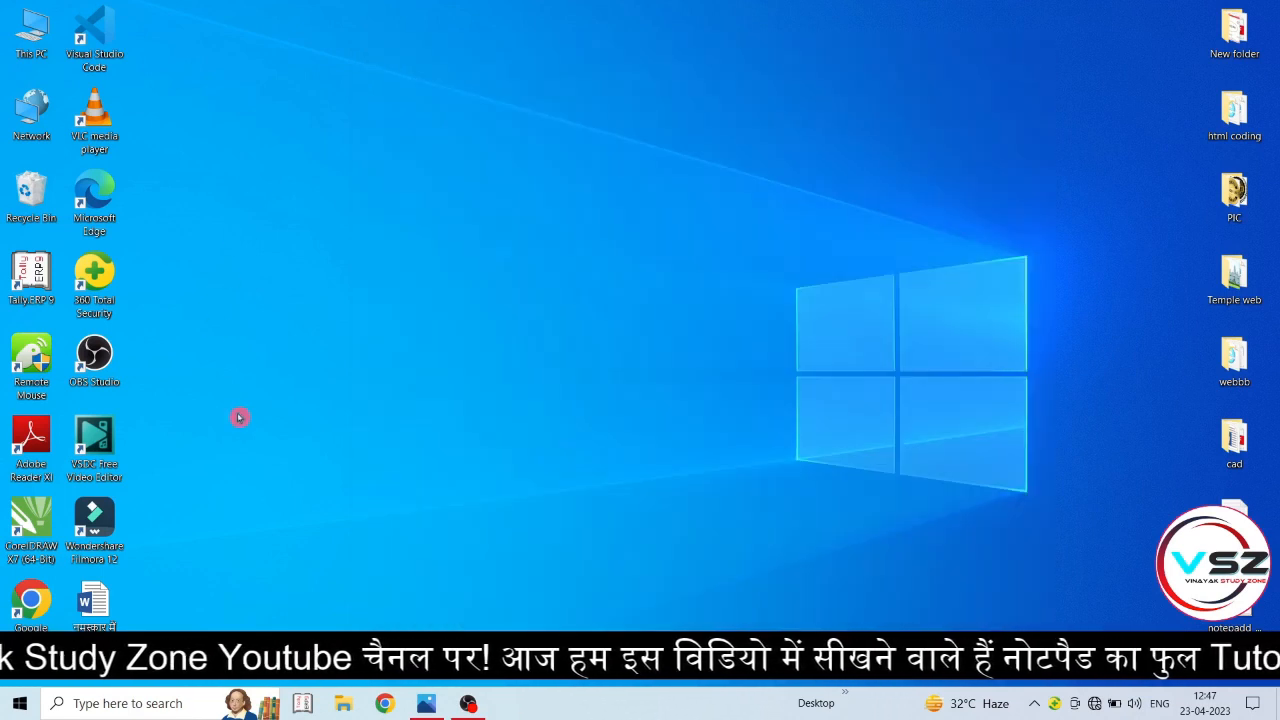
Open Notepad from the Windows Accessories folder of the installed apps, close its window, and refresh the desktop
left_click(22, 706)
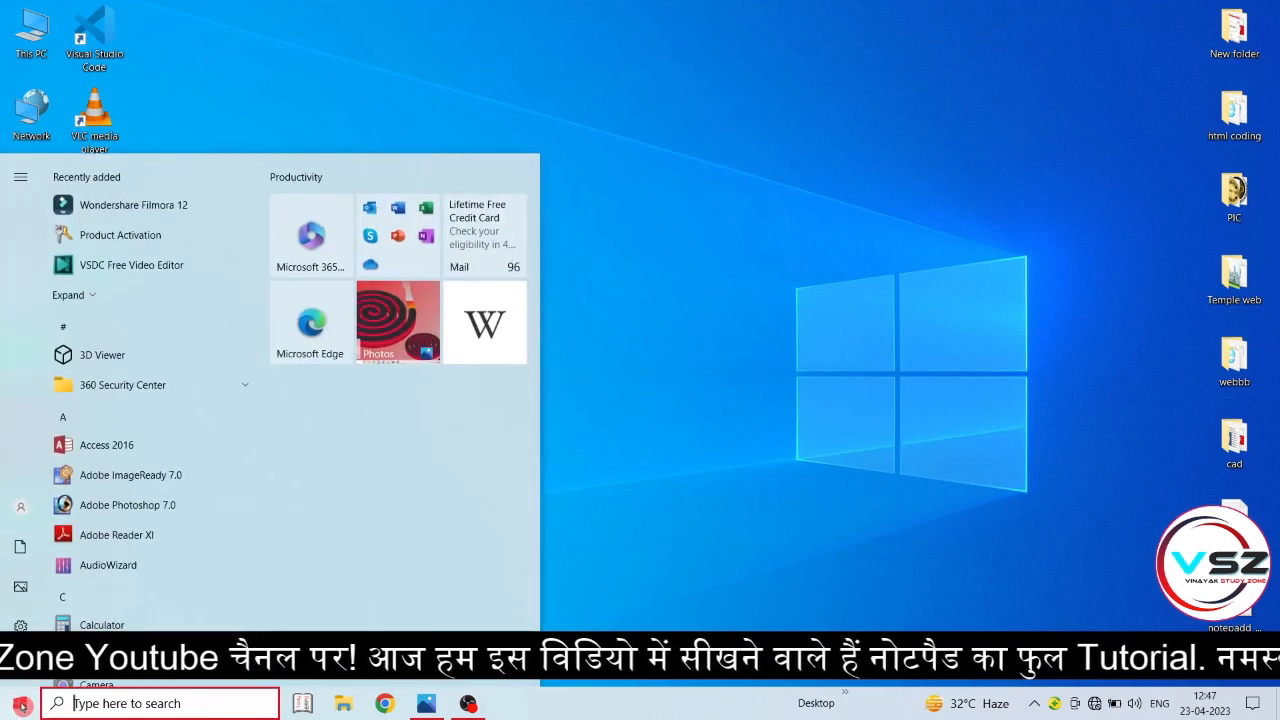
scroll(175, 345, "down", 2)
scroll(175, 345, "down", 7)
scroll(175, 427, "down", 15)
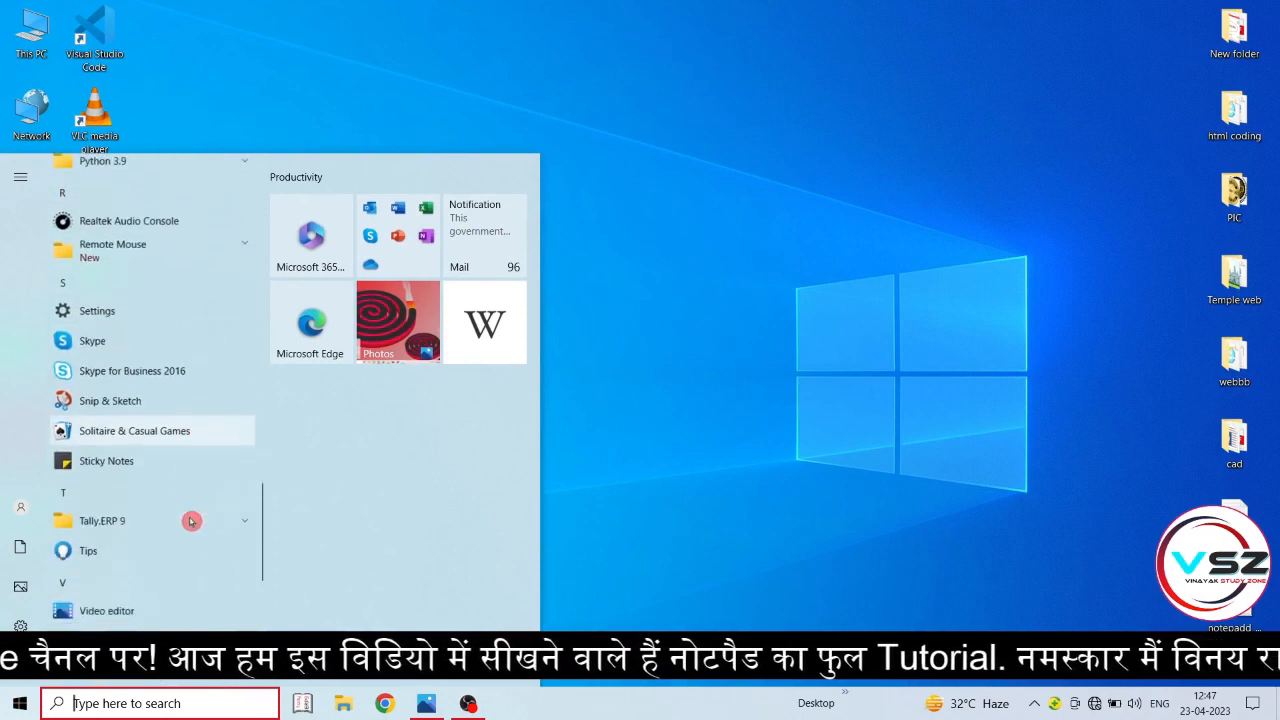
scroll(191, 521, "down", 7)
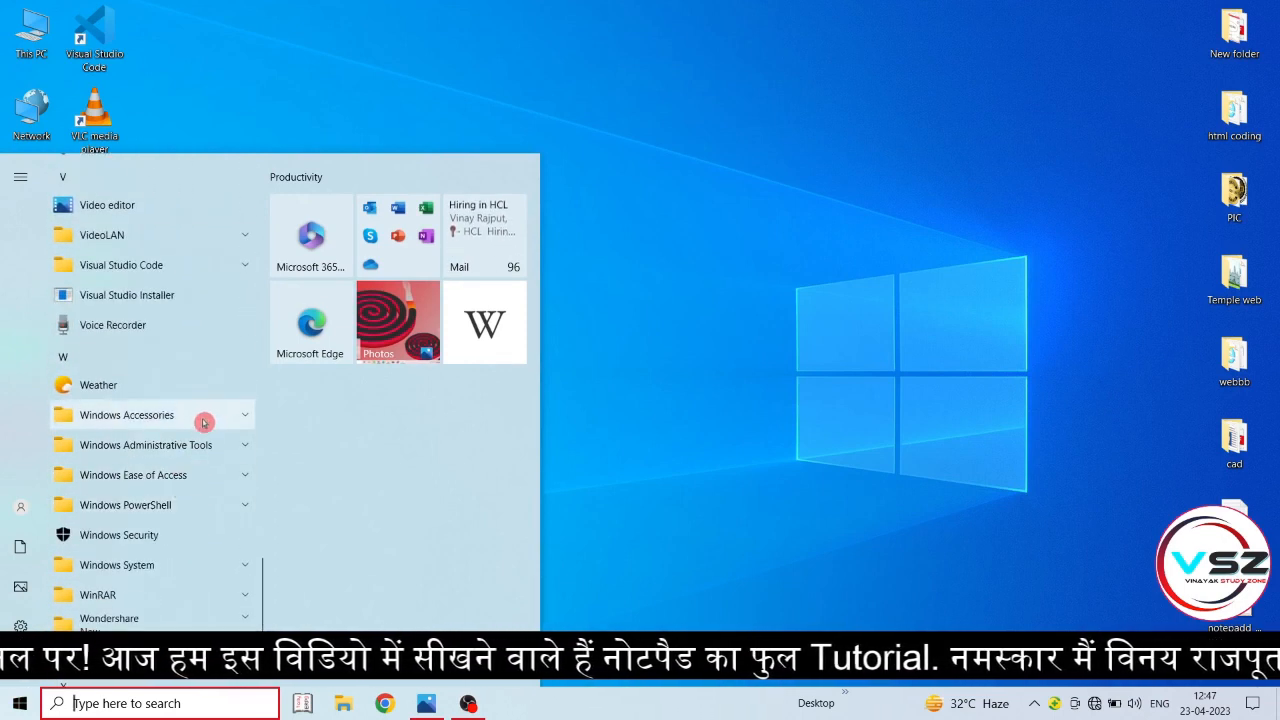
left_click(205, 421)
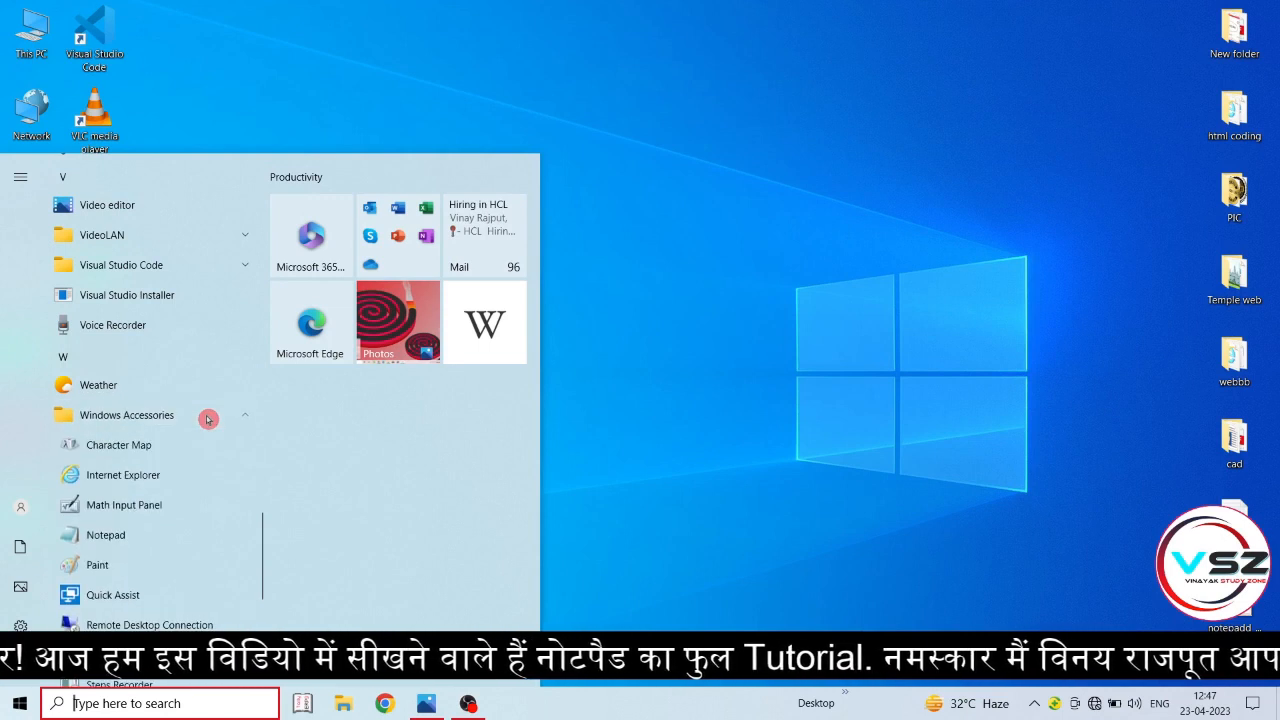
left_click(122, 540)
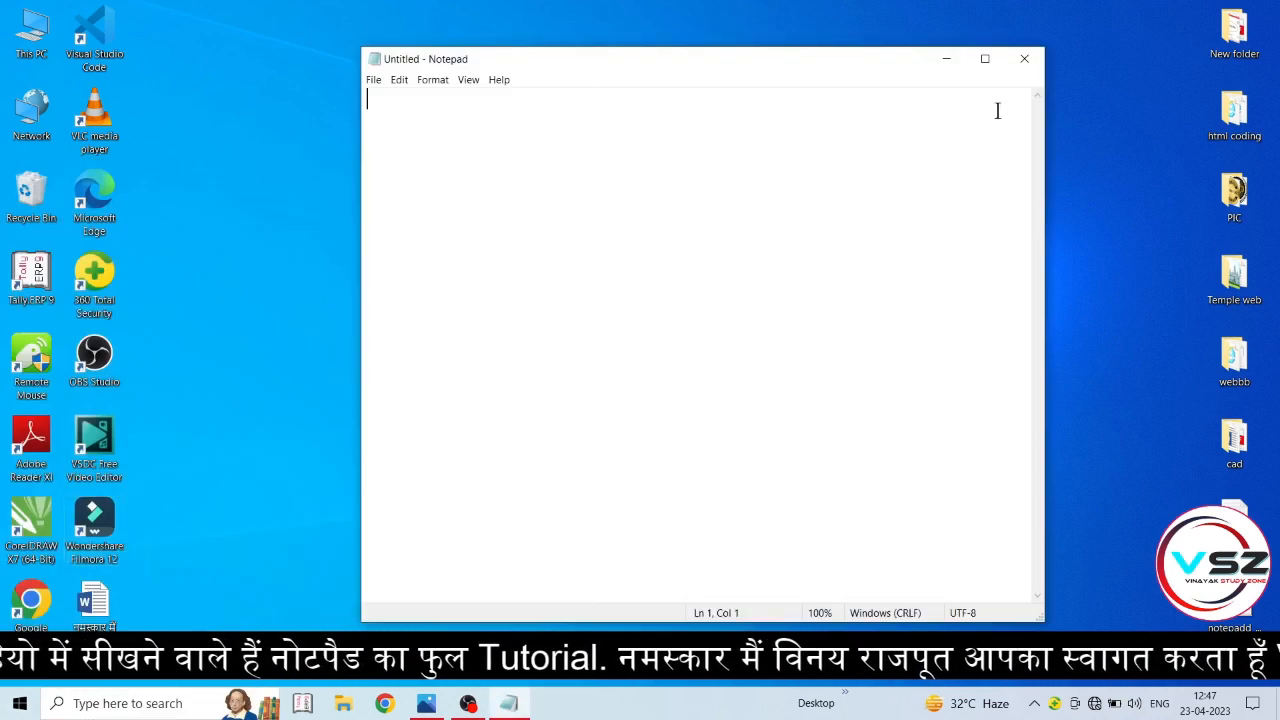
left_click(1024, 58)
right_click(597, 235)
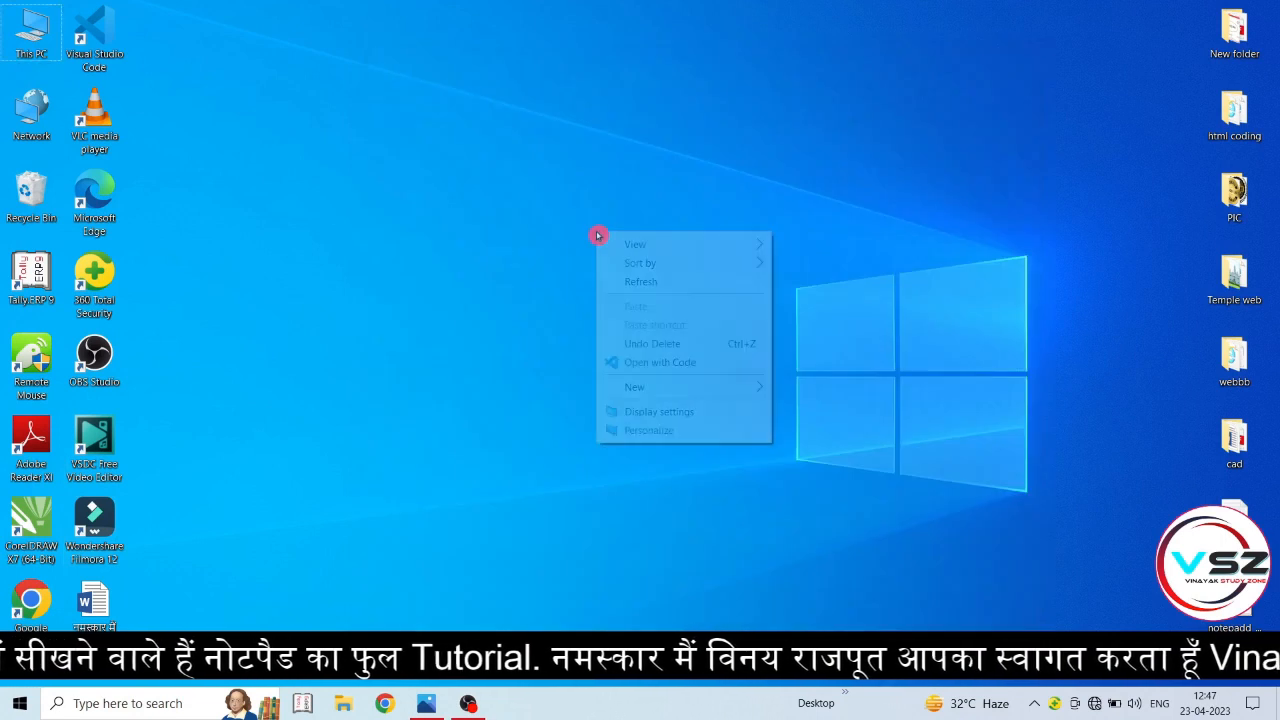
left_click(652, 281)
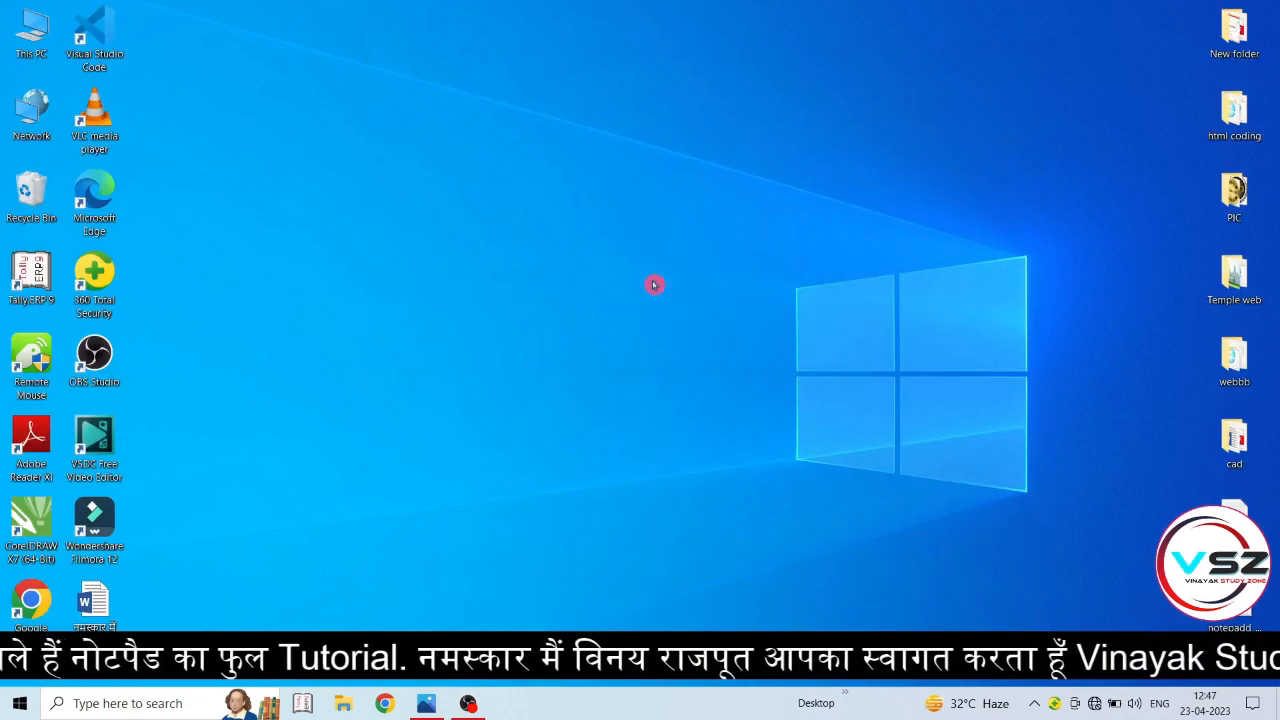
Launch Notepad by running the command "notepad" from the Run dialog, and reposition and maximize its window
key("super+r")
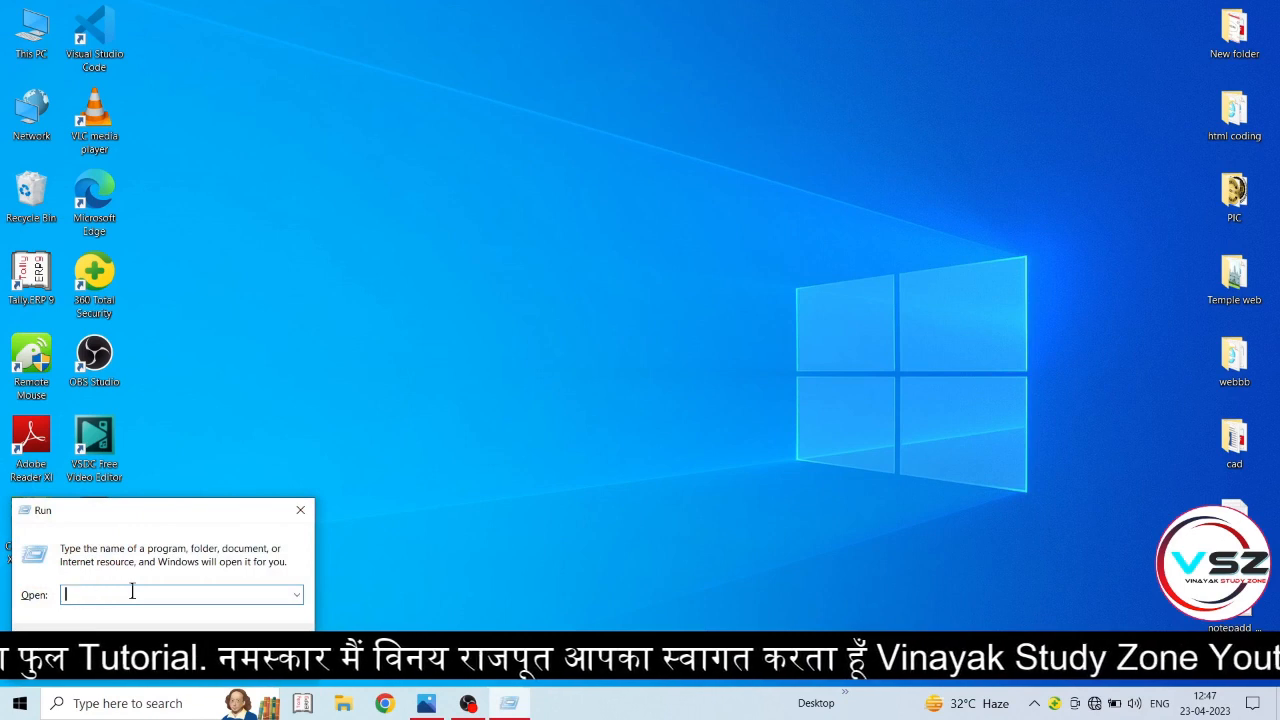
type("notepad")
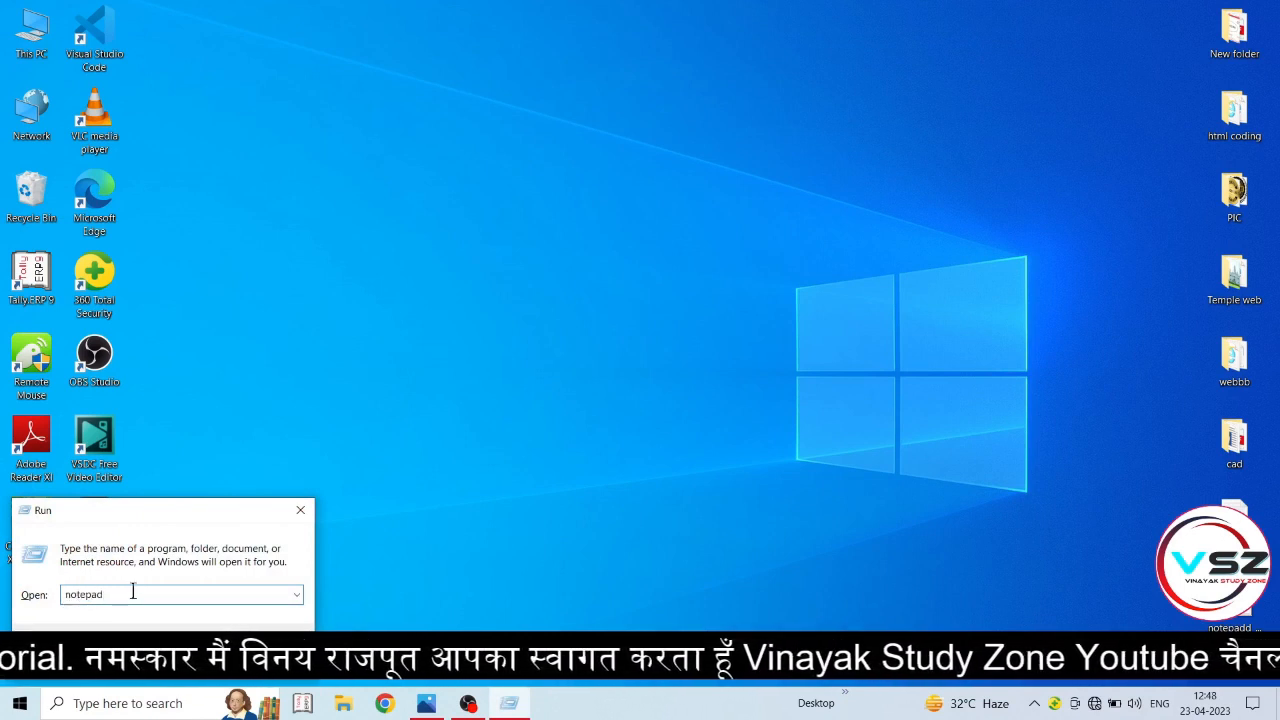
double_click(132, 593)
key("Return")
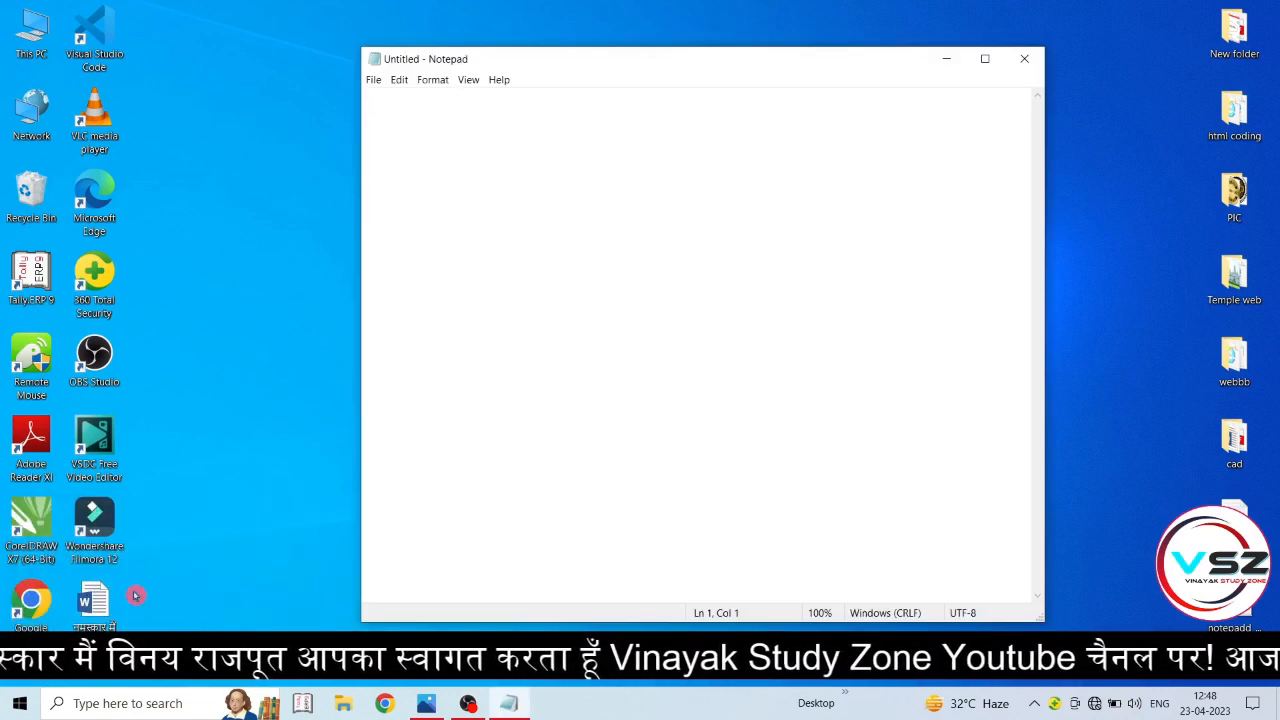
left_click_drag(686, 60, 596, 78)
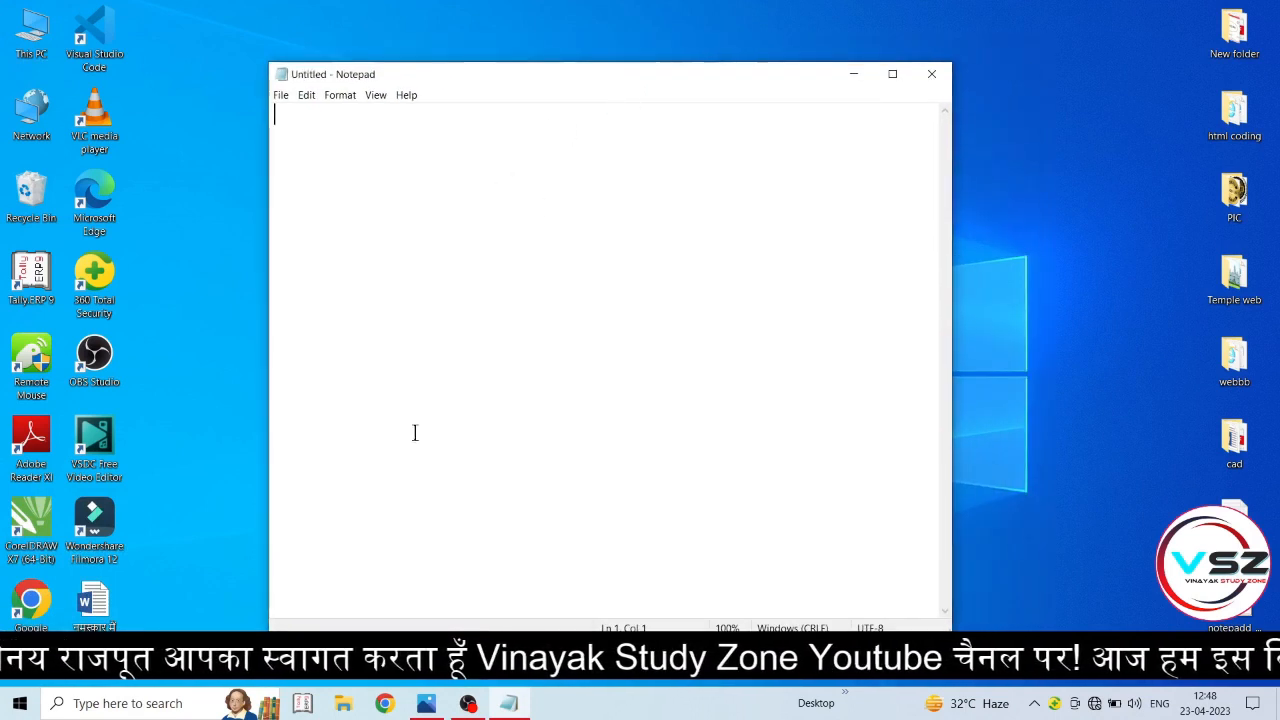
left_click(892, 74)
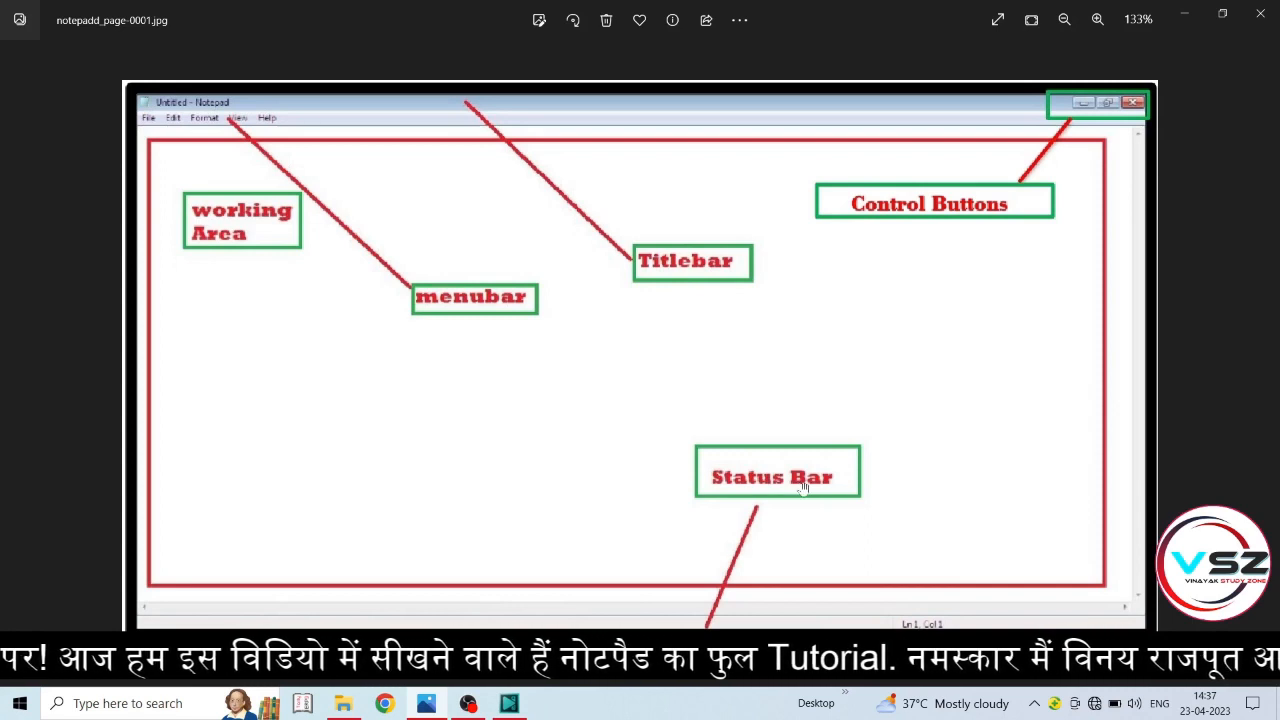
Minimize the image viewer, launch Notepad again with the Run command "notepad", and maximize its window
left_click(1184, 14)
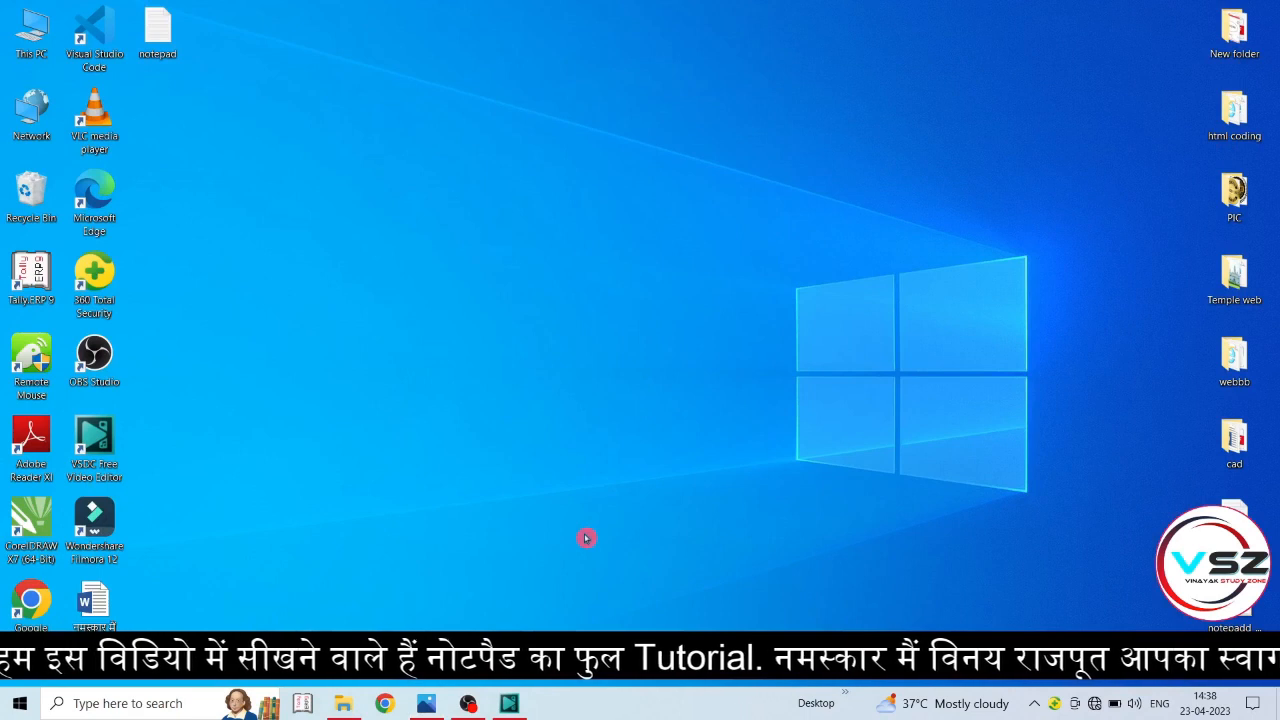
key("super+r")
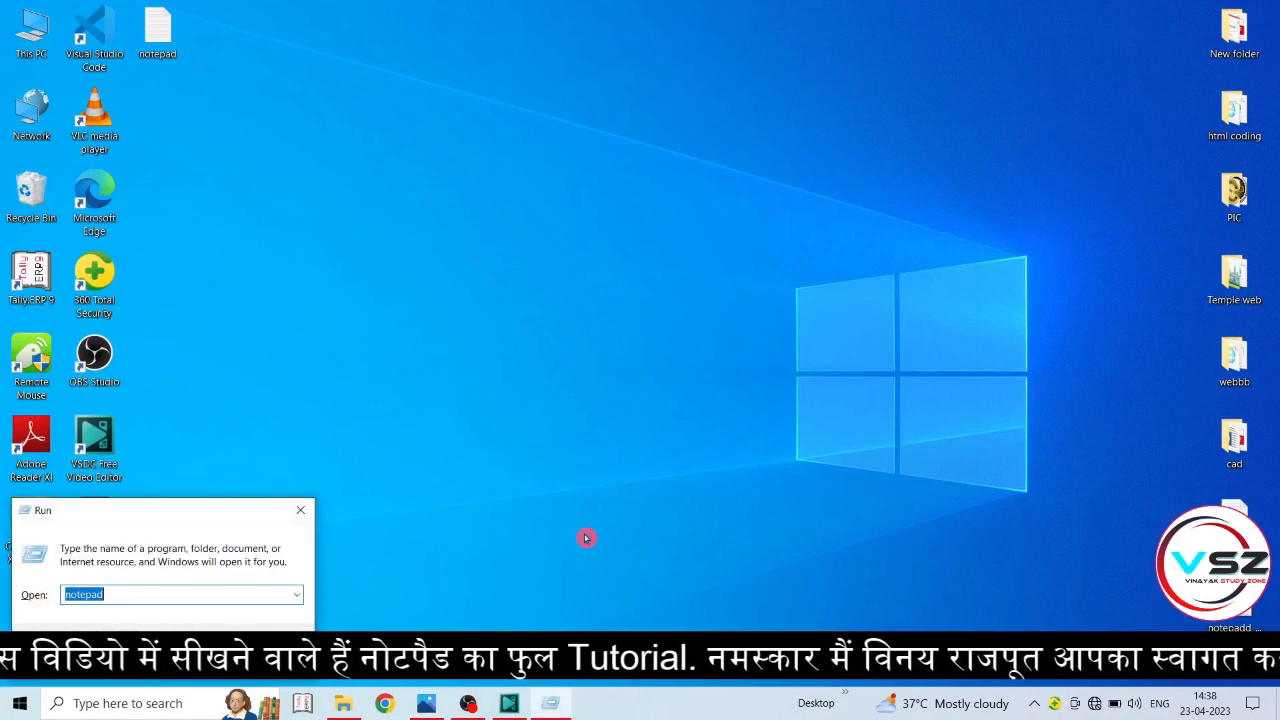
key("Escape")
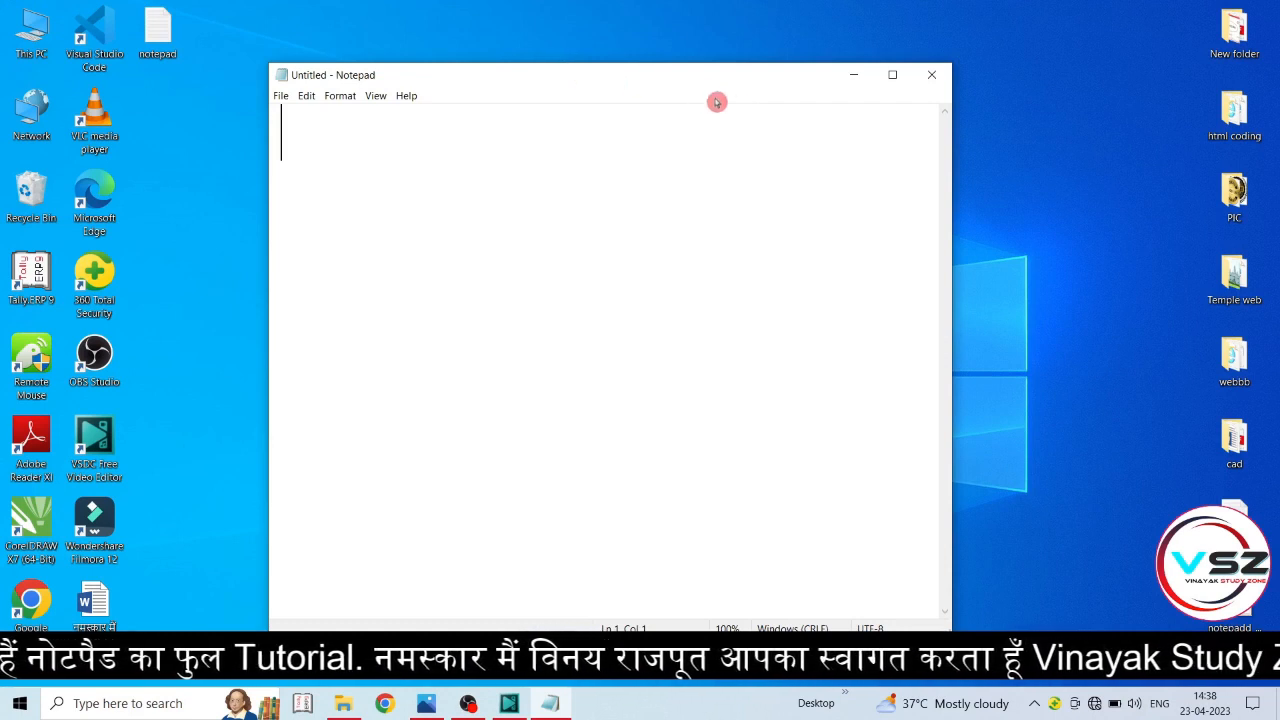
left_click(887, 87)
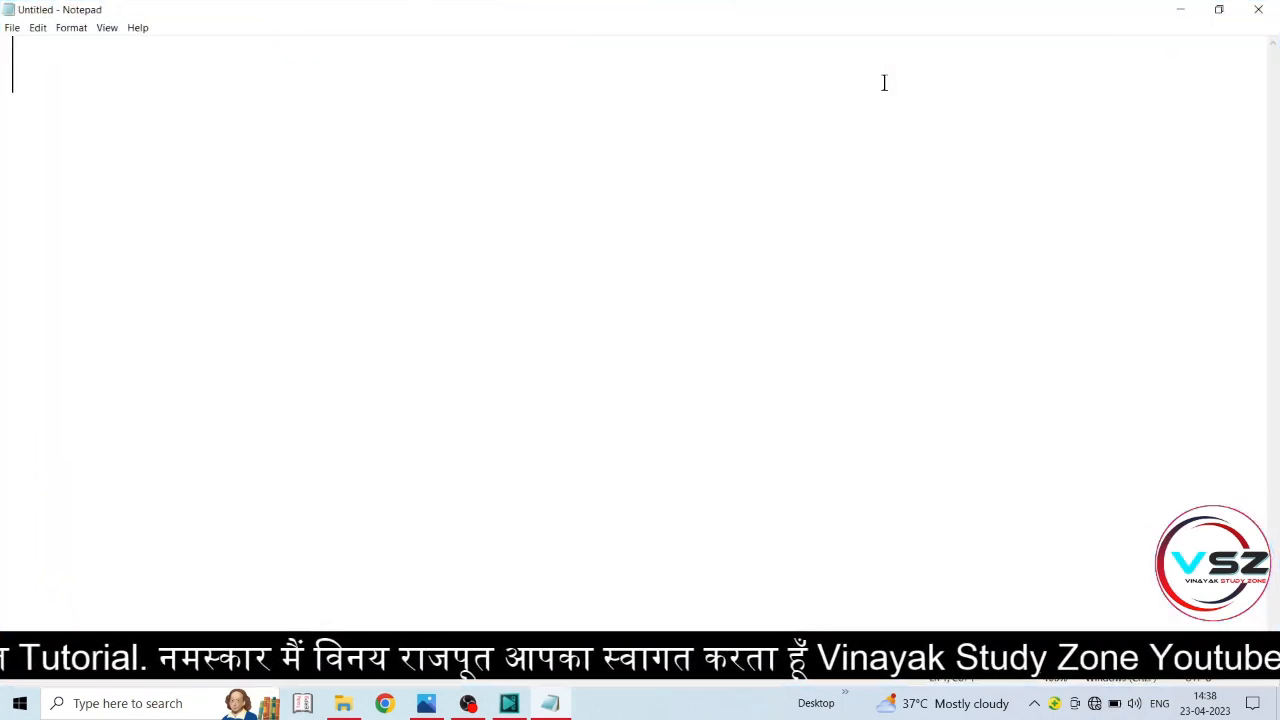
left_click(1221, 12)
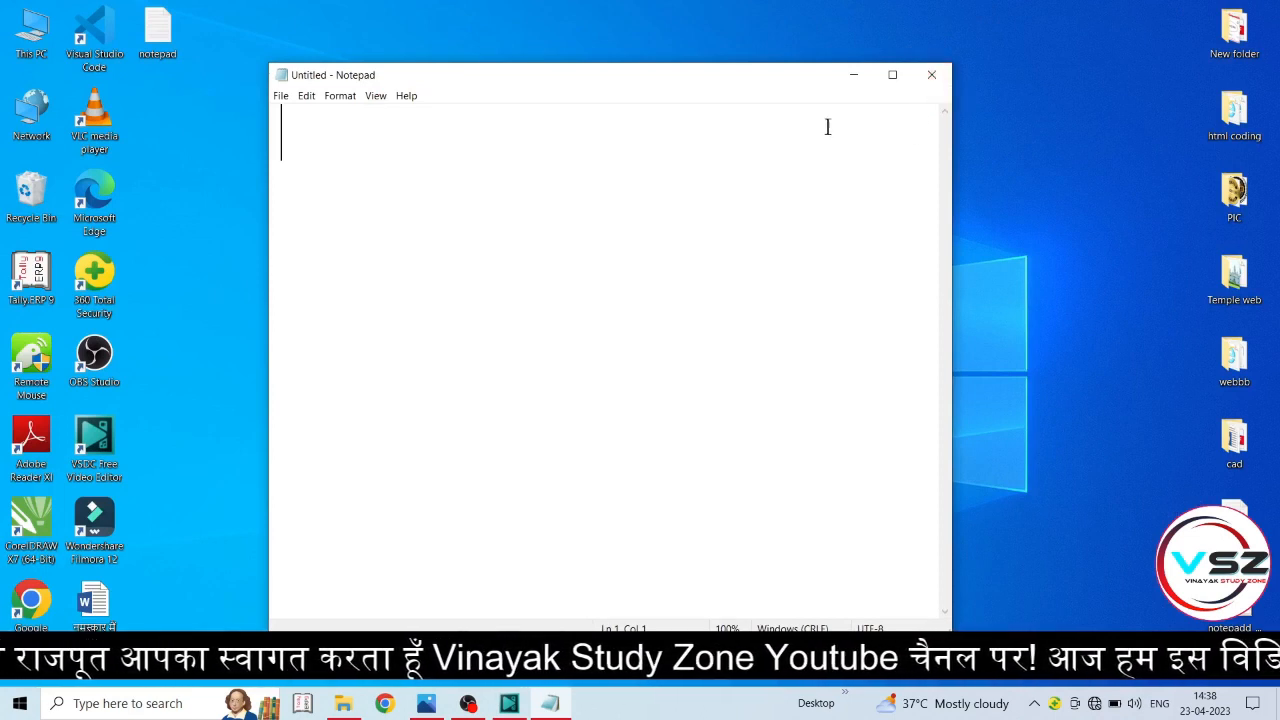
left_click(892, 74)
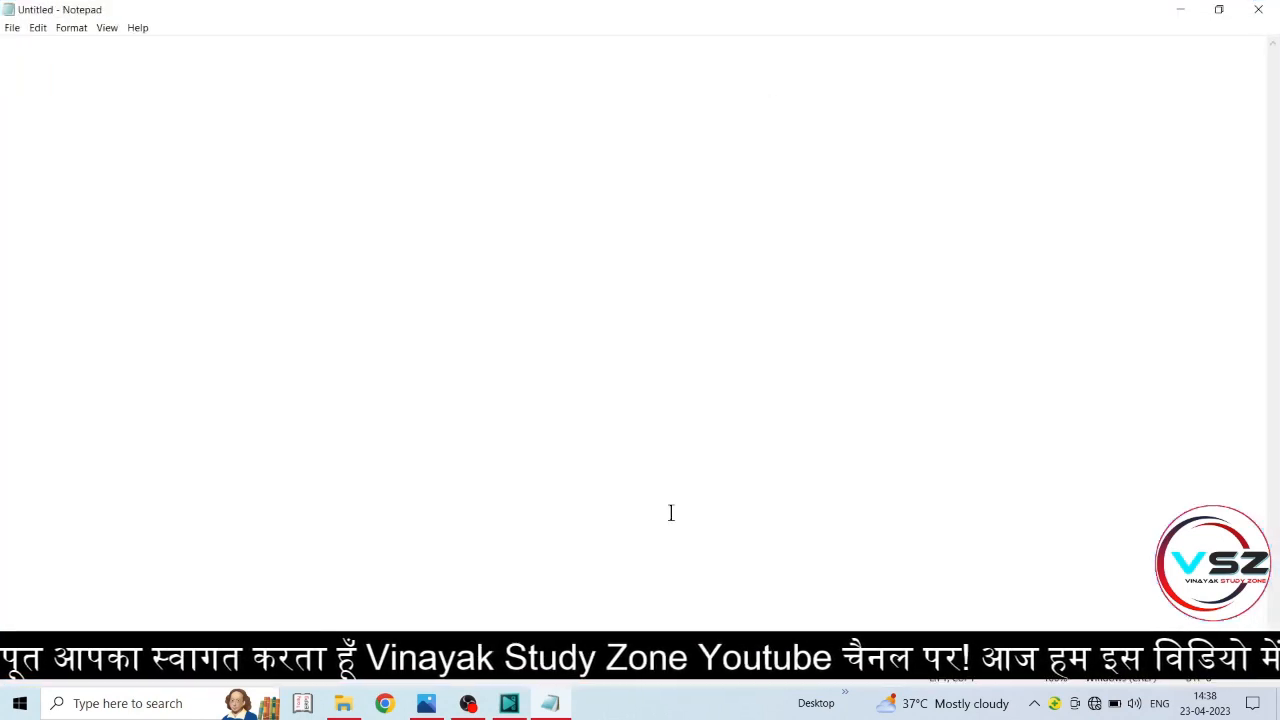
Write the sentence "Notepad is a simple text editor software." in the empty document
left_click(16, 37)
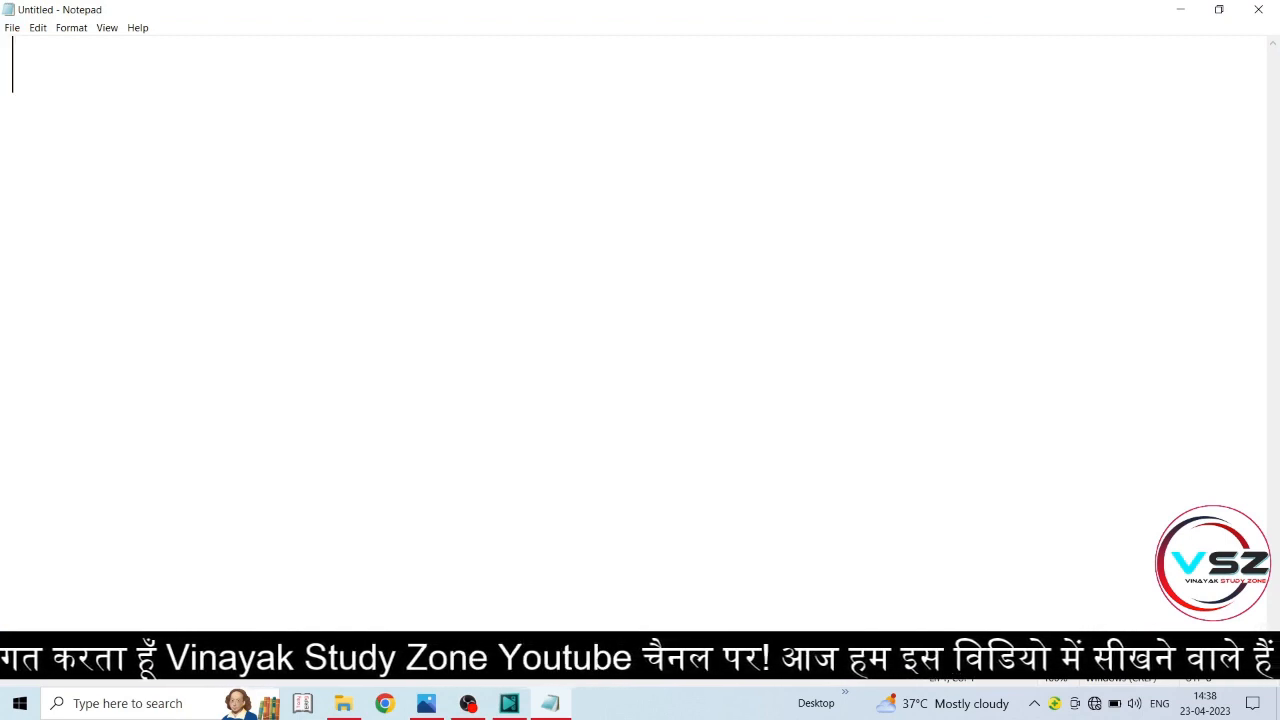
type("Notepad ")
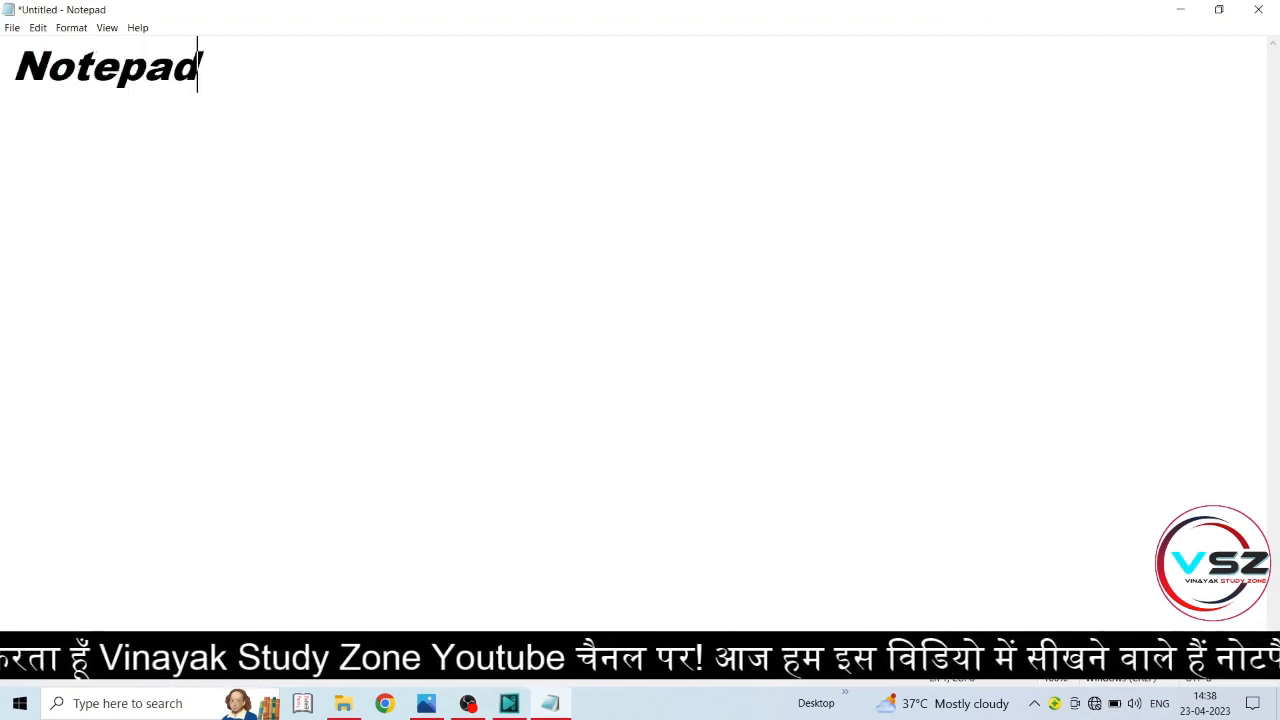
type("is a s")
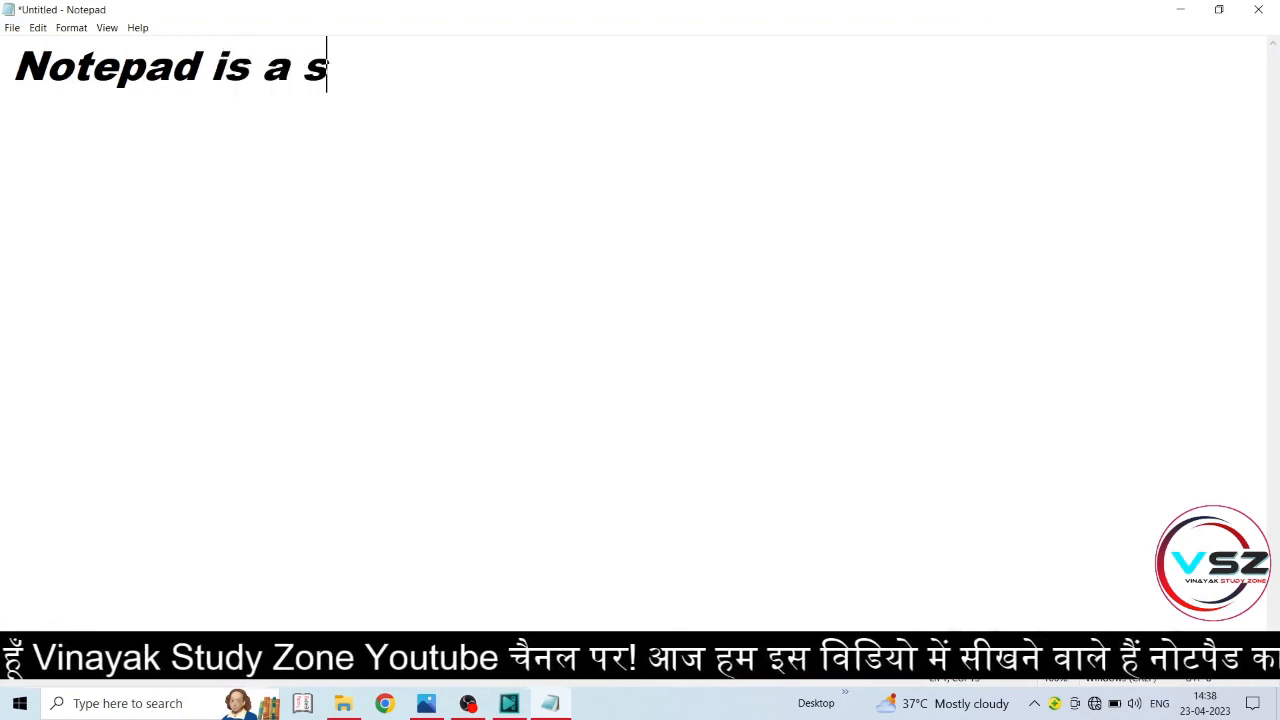
type("imple te")
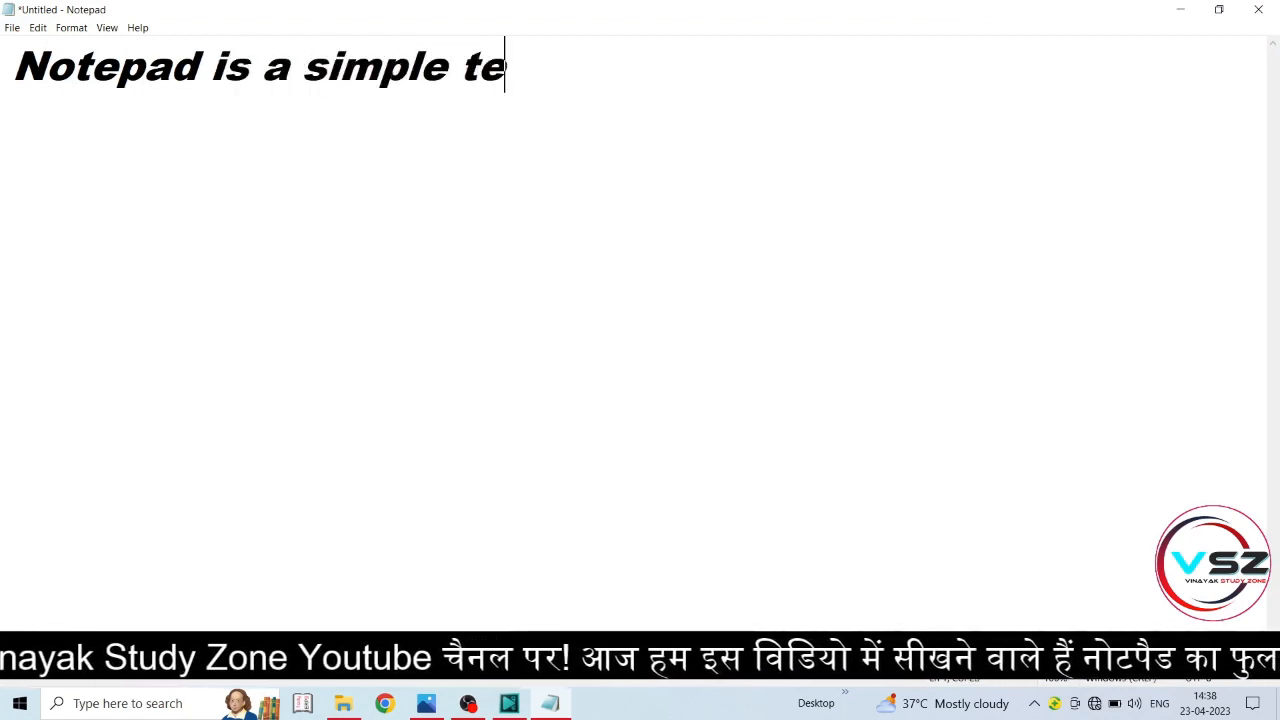
type("xt edit")
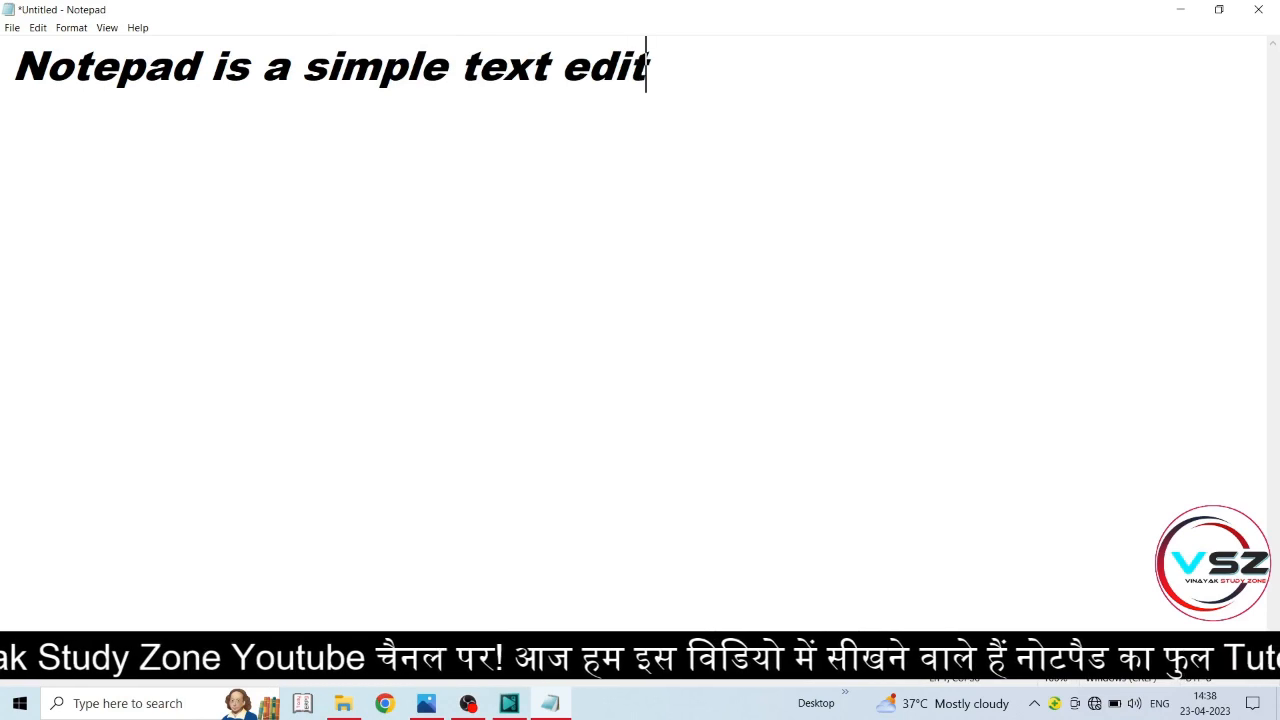
type("or sof")
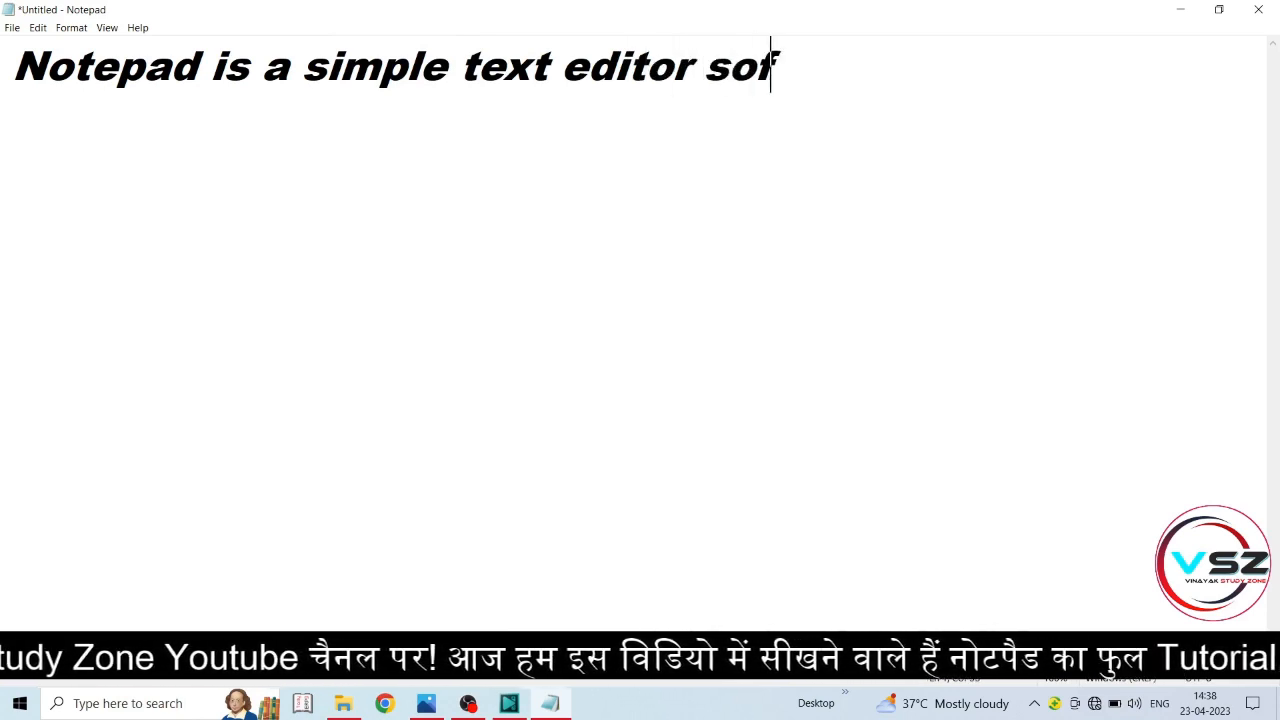
type("tware.")
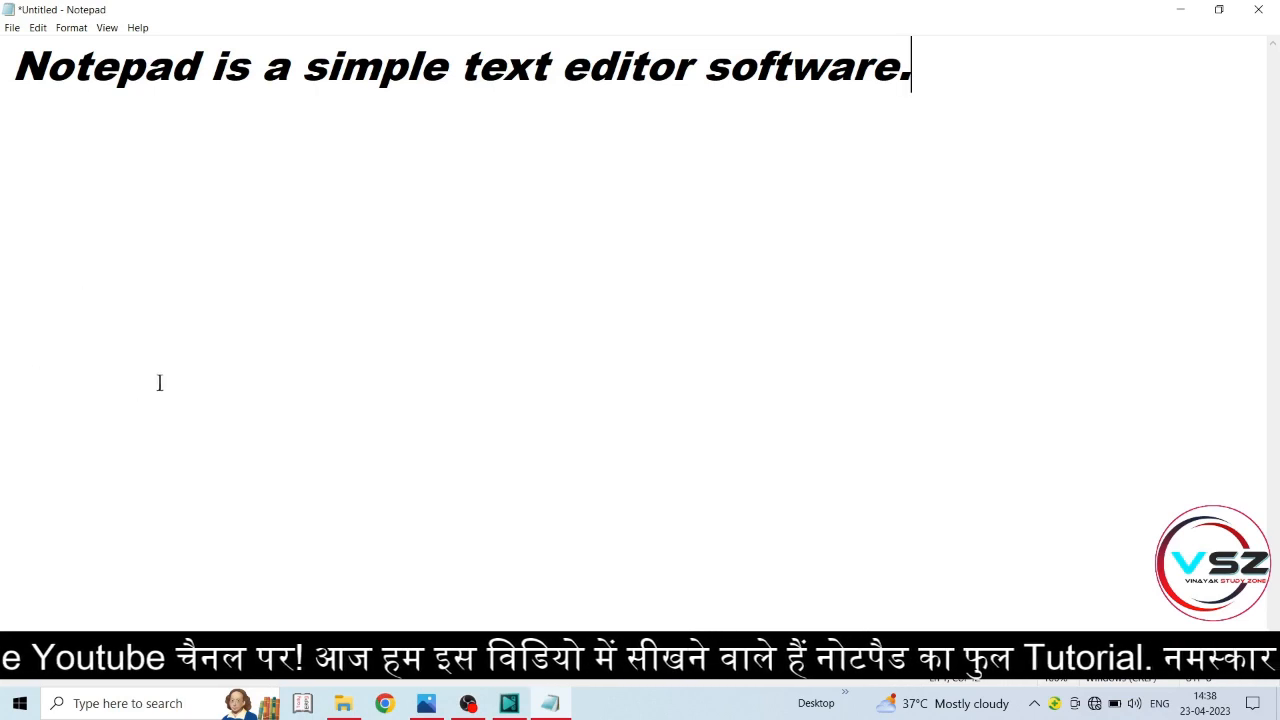
Restore the Notepad window from full screen, widen it, and reposition it on the desktop
left_click(1219, 9)
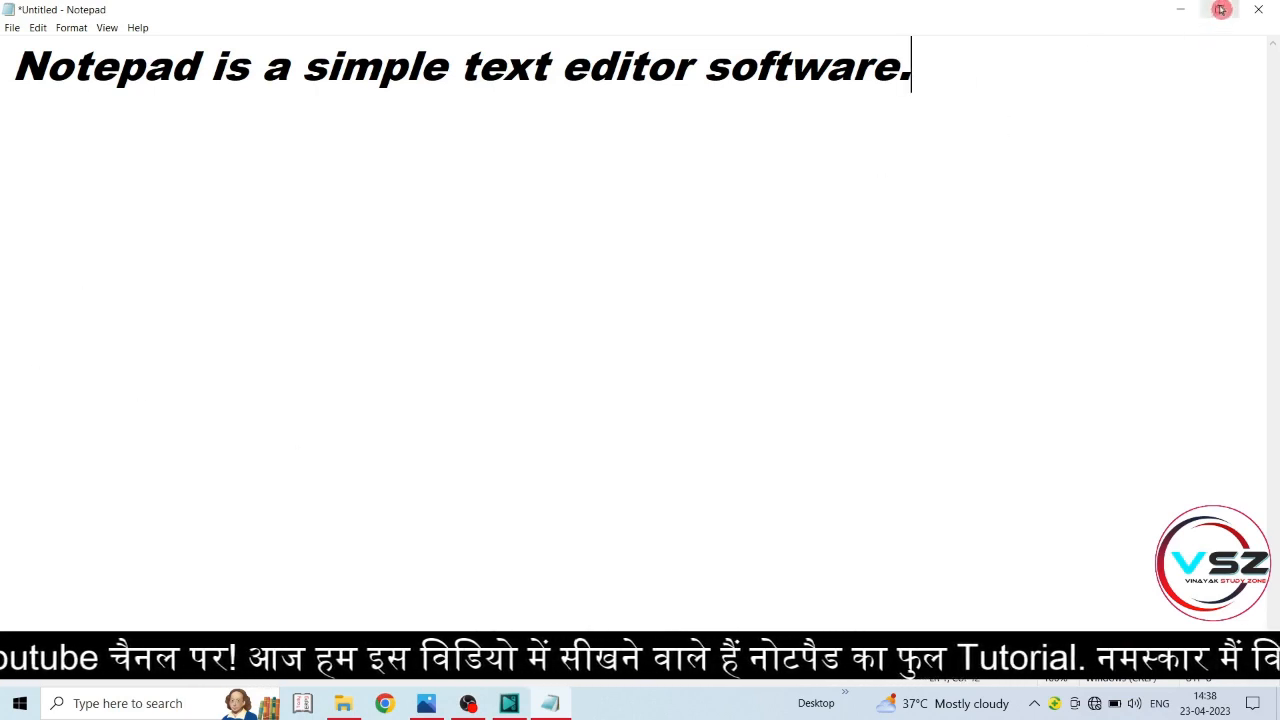
left_click_drag(952, 245, 1153, 213)
left_click_drag(814, 84, 843, 79)
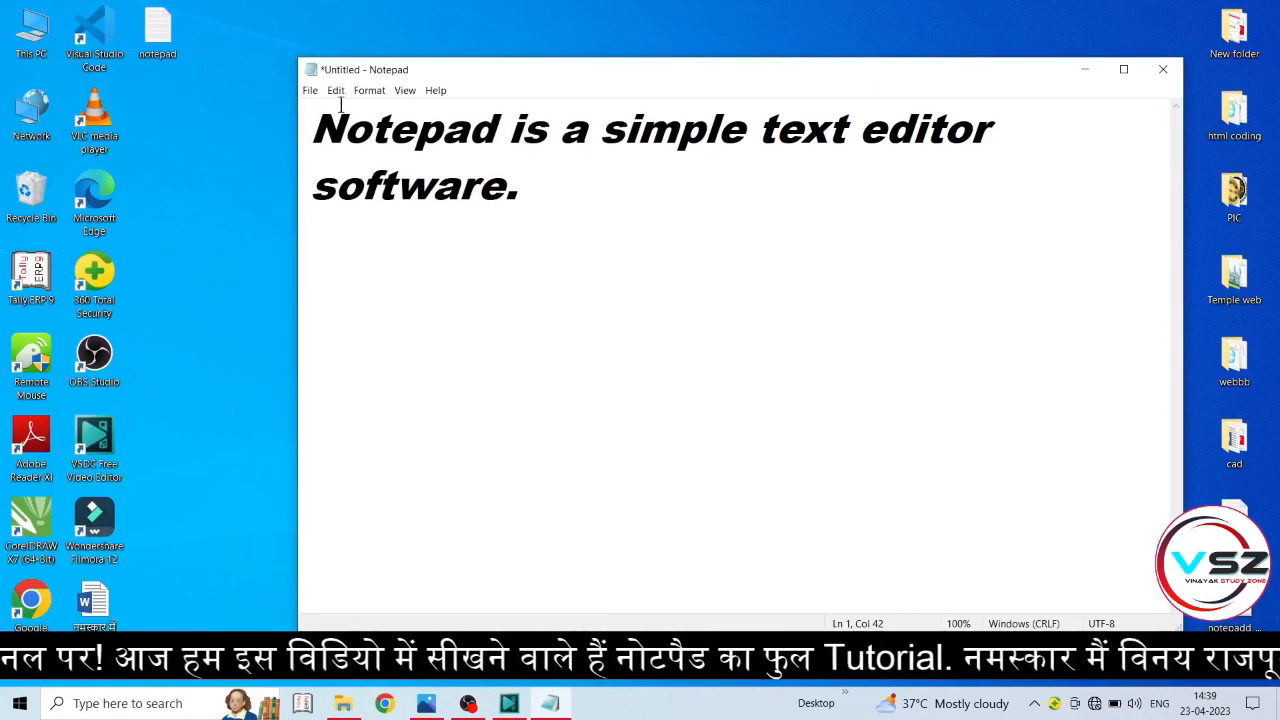
Save the document on the Desktop as a text file named nnnnn
left_click(311, 93)
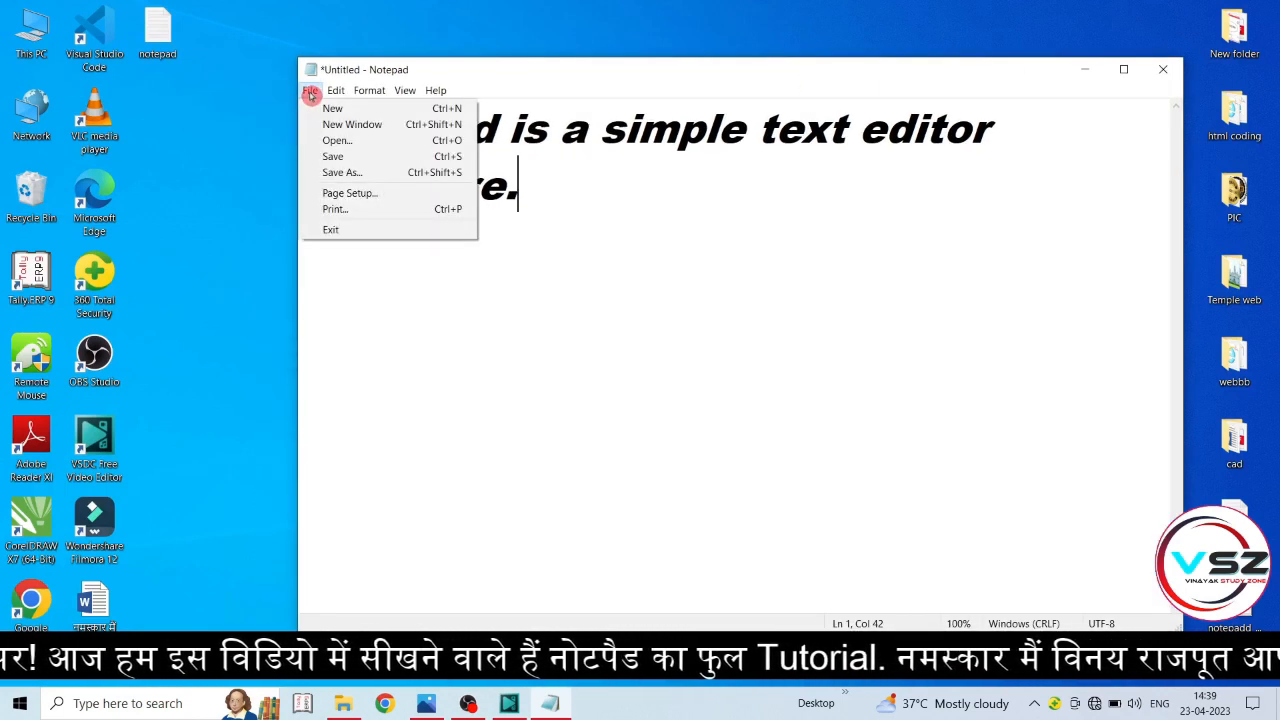
left_click(377, 157)
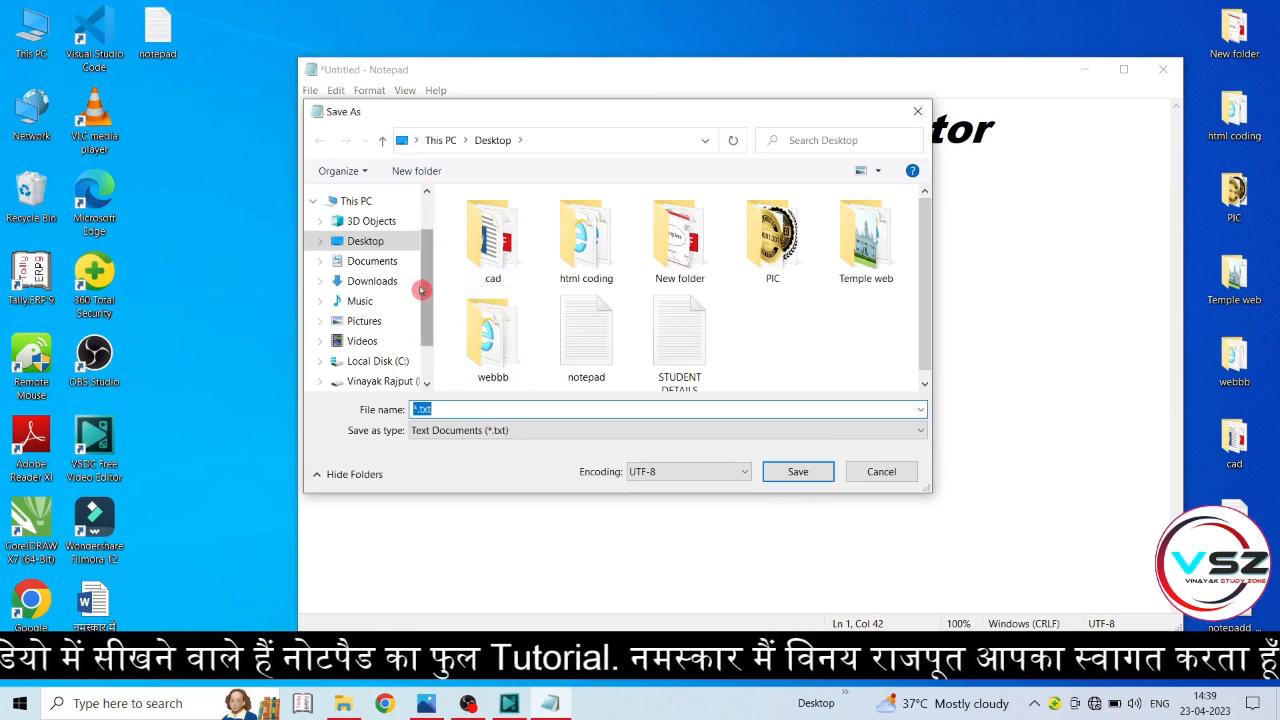
left_click(377, 247)
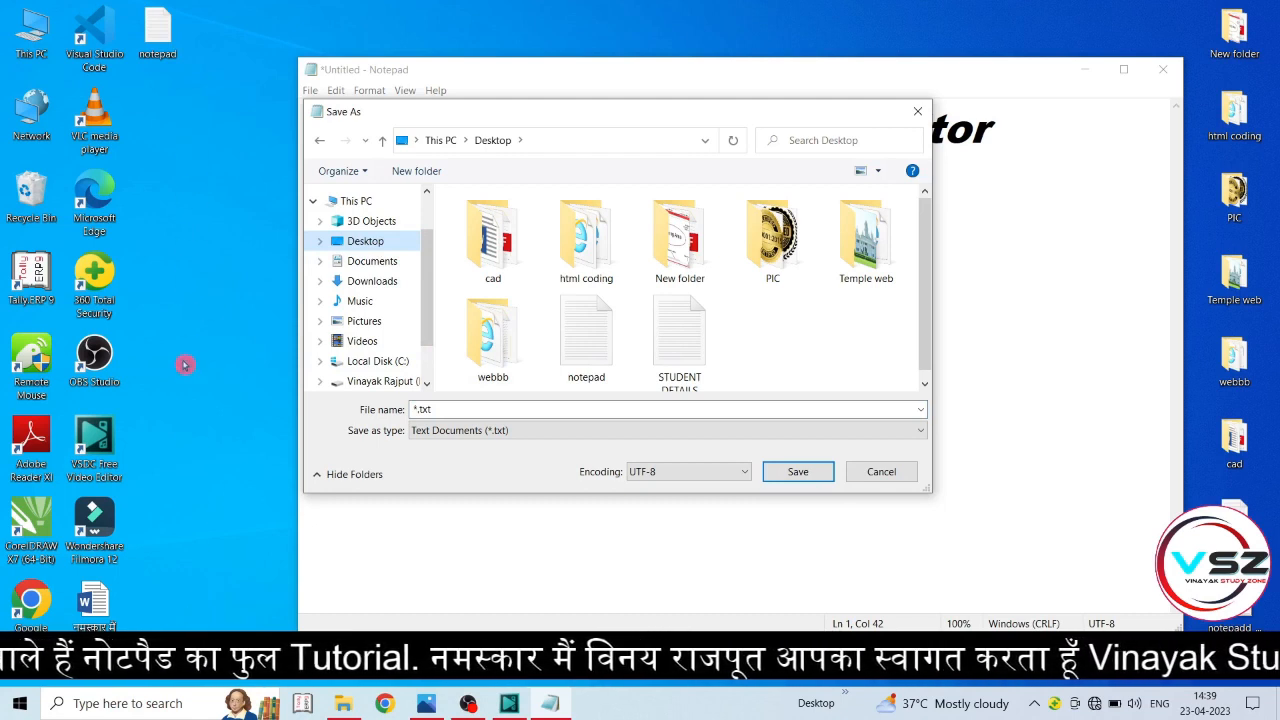
left_click(388, 410)
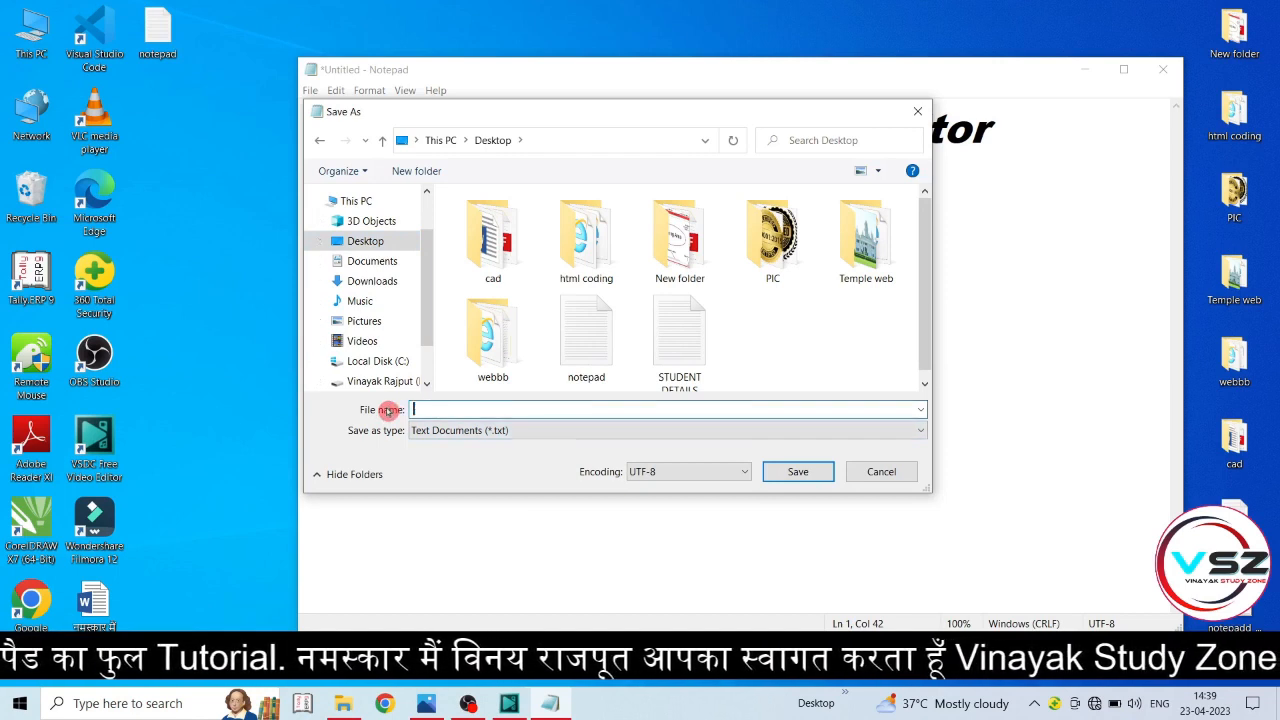
type("nnnnn")
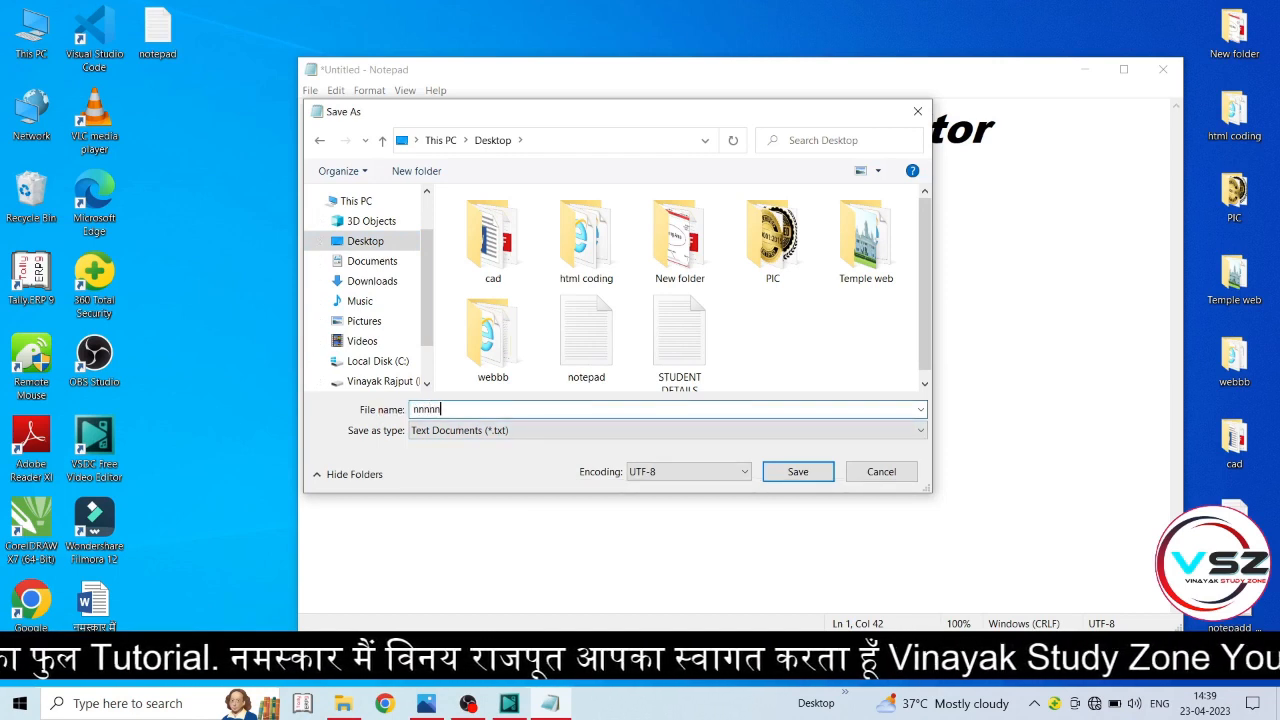
left_click(815, 471)
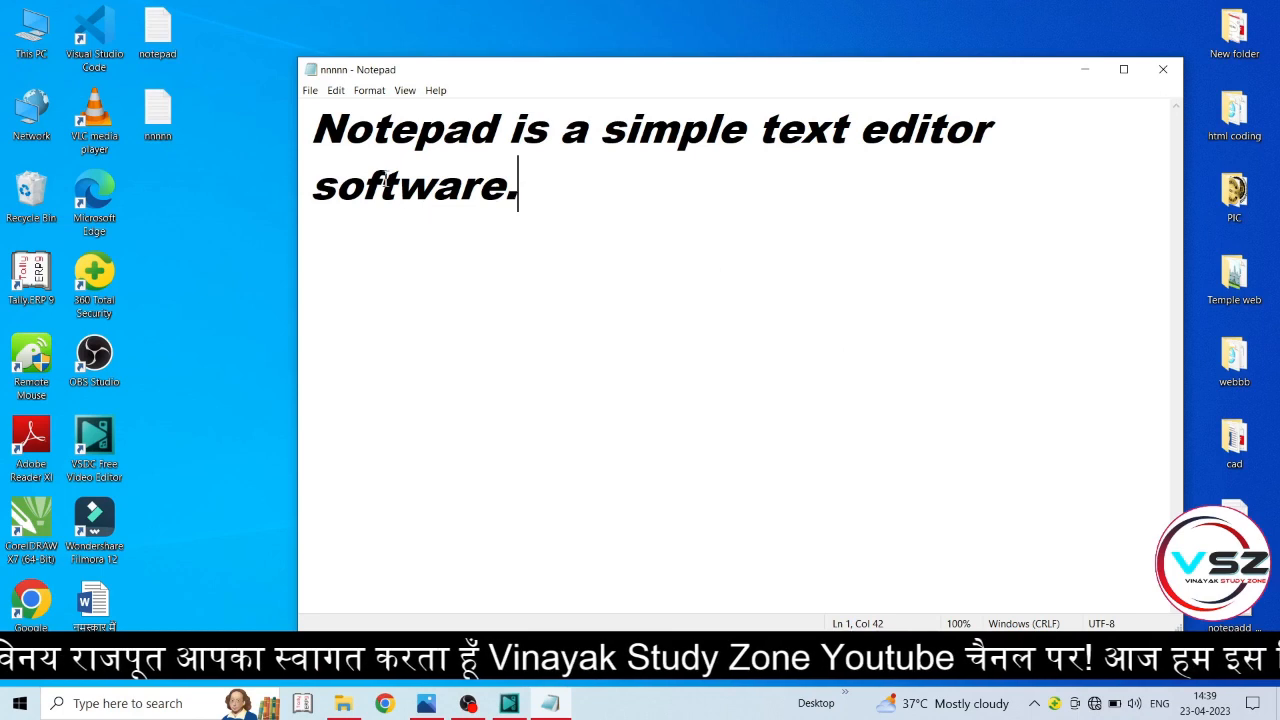
Start a new empty document and reopen the saved nnnnn file from the Desktop
left_click(309, 90)
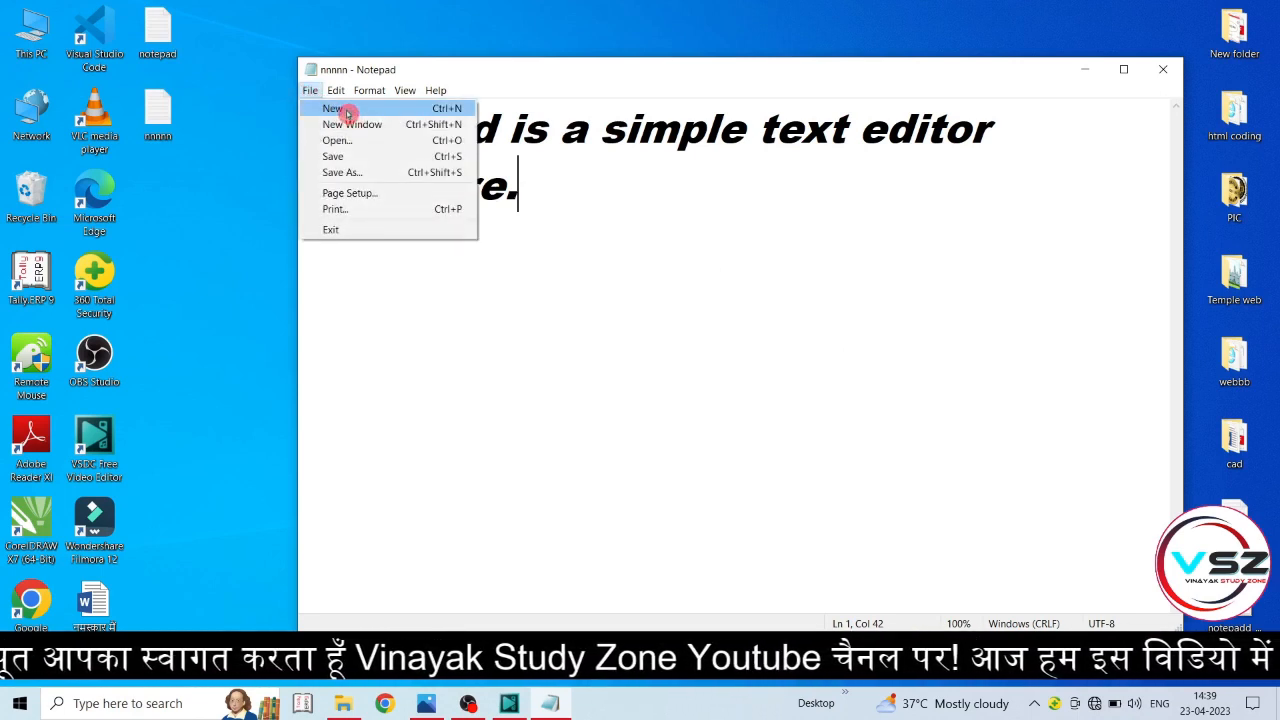
left_click(345, 109)
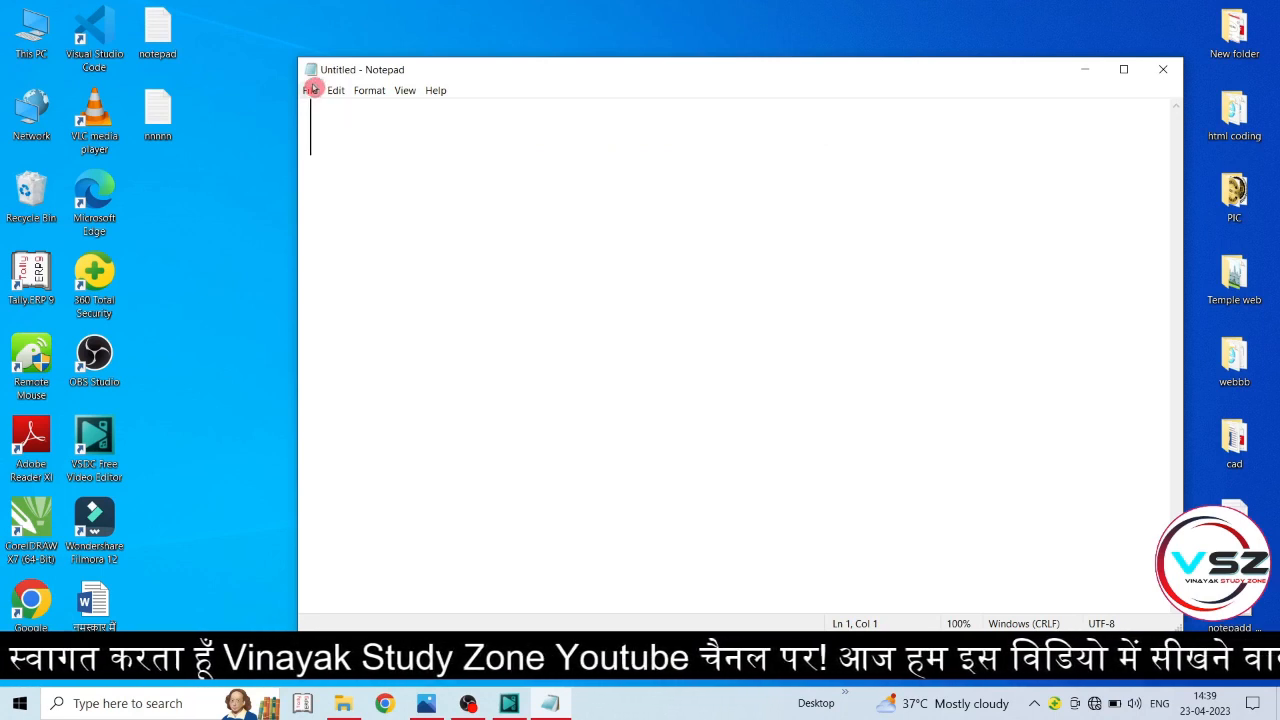
left_click(312, 90)
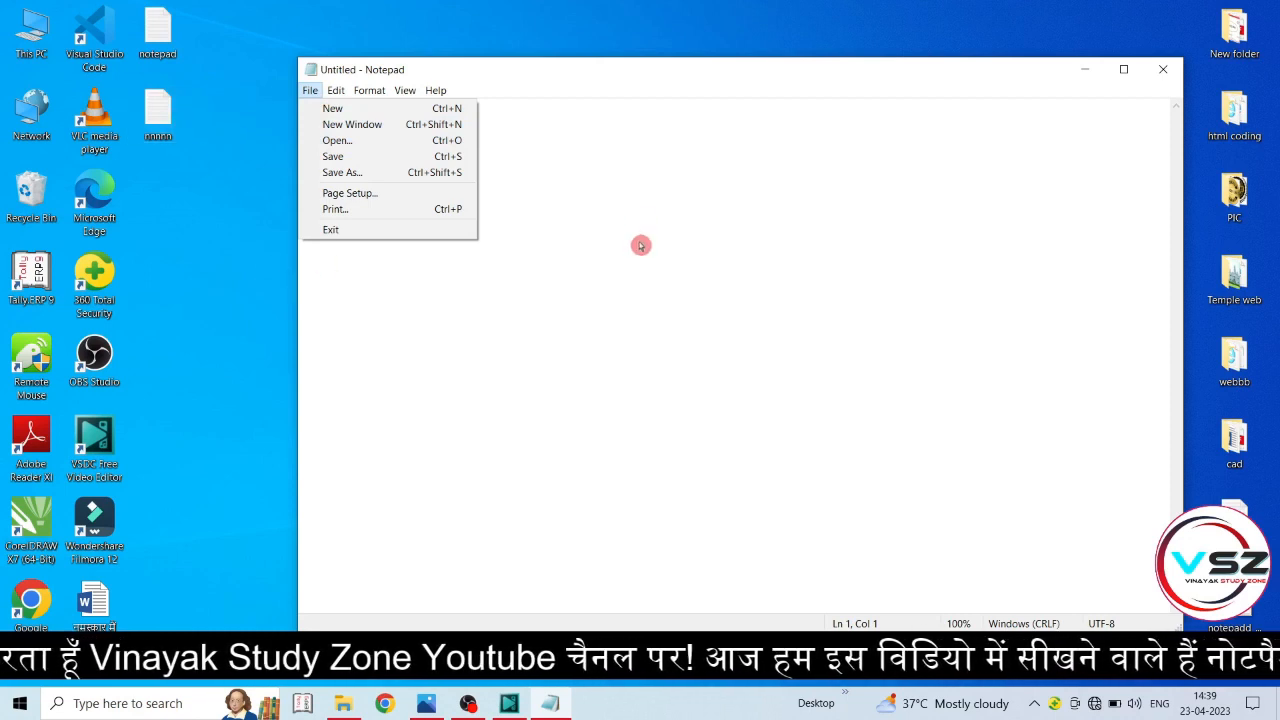
left_click(371, 141)
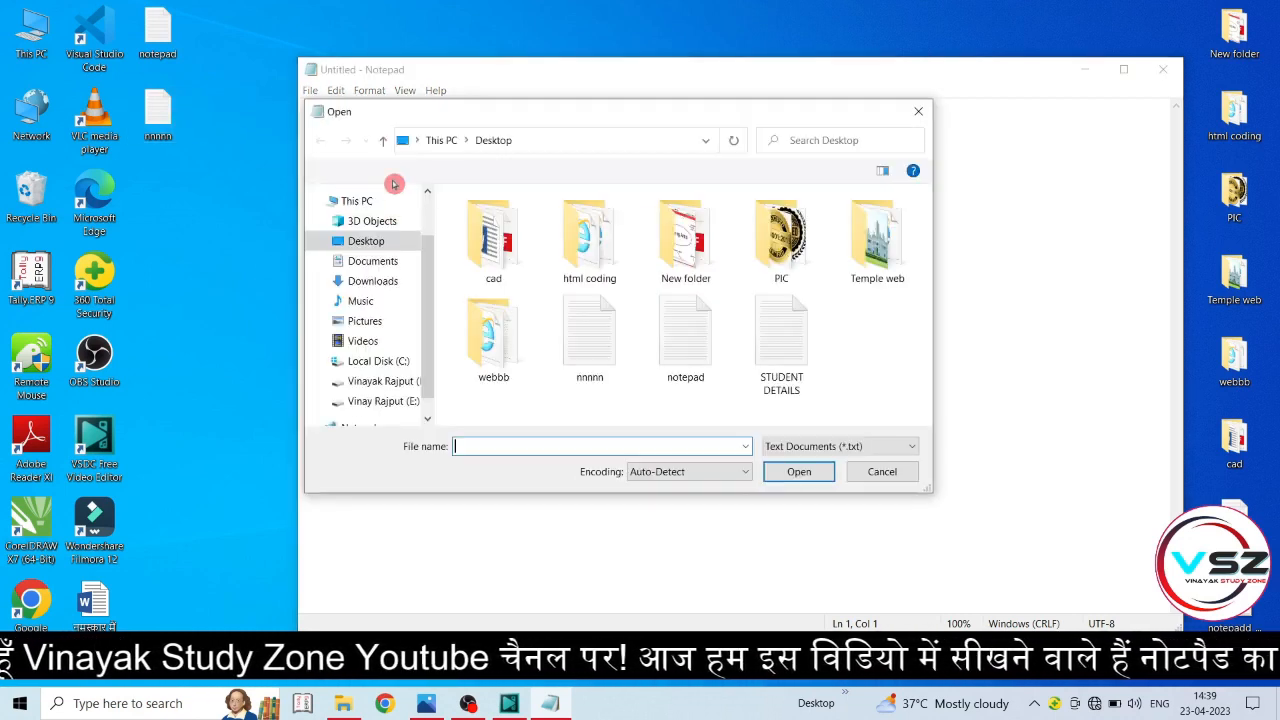
left_click(373, 243)
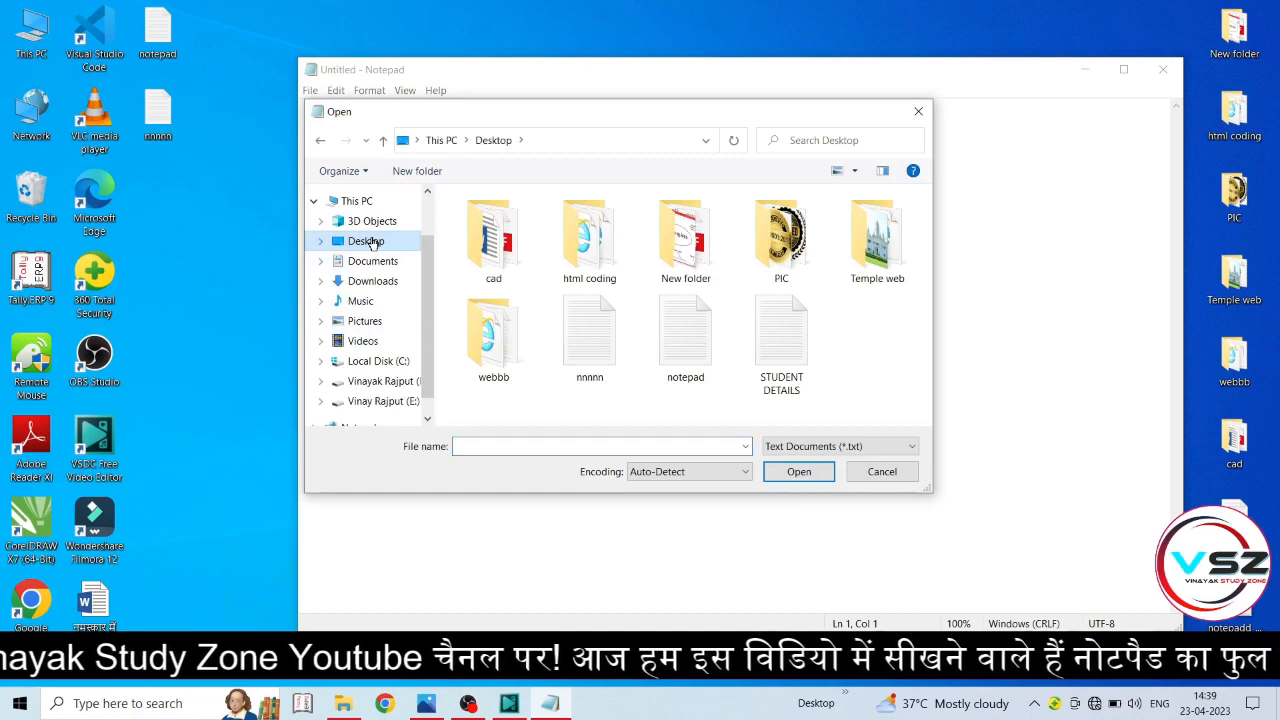
left_click(586, 350)
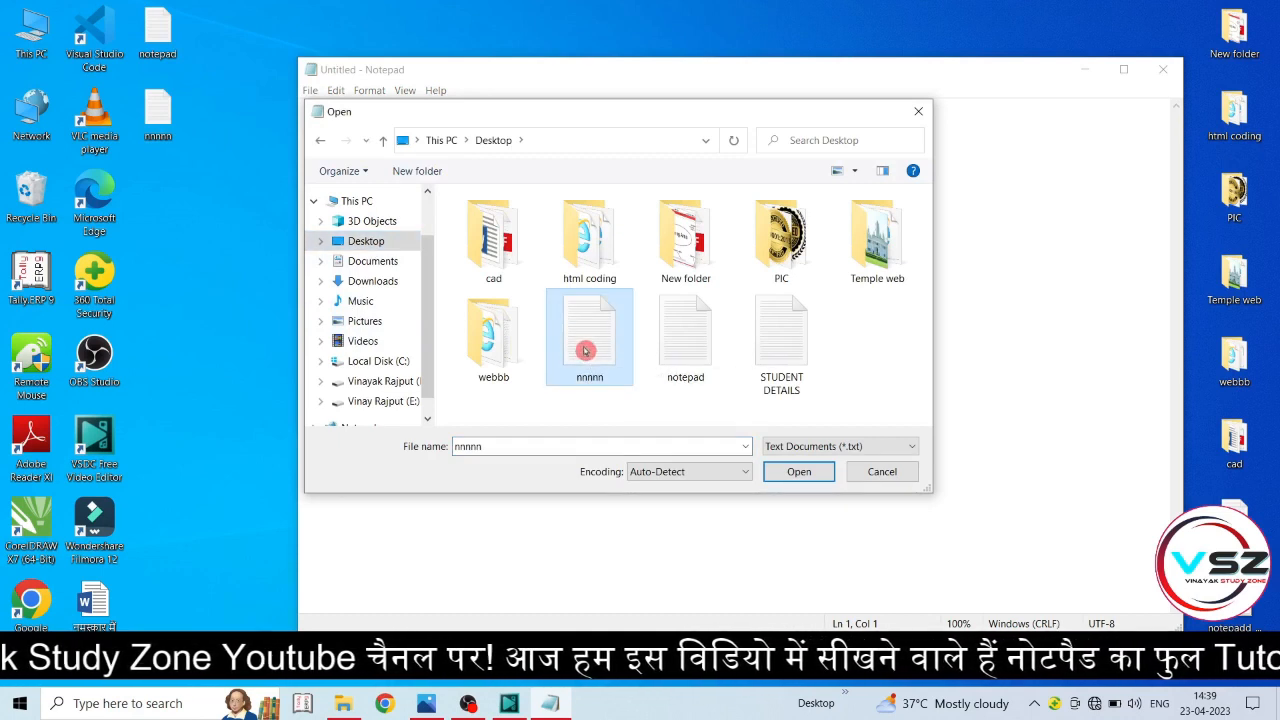
left_click(798, 472)
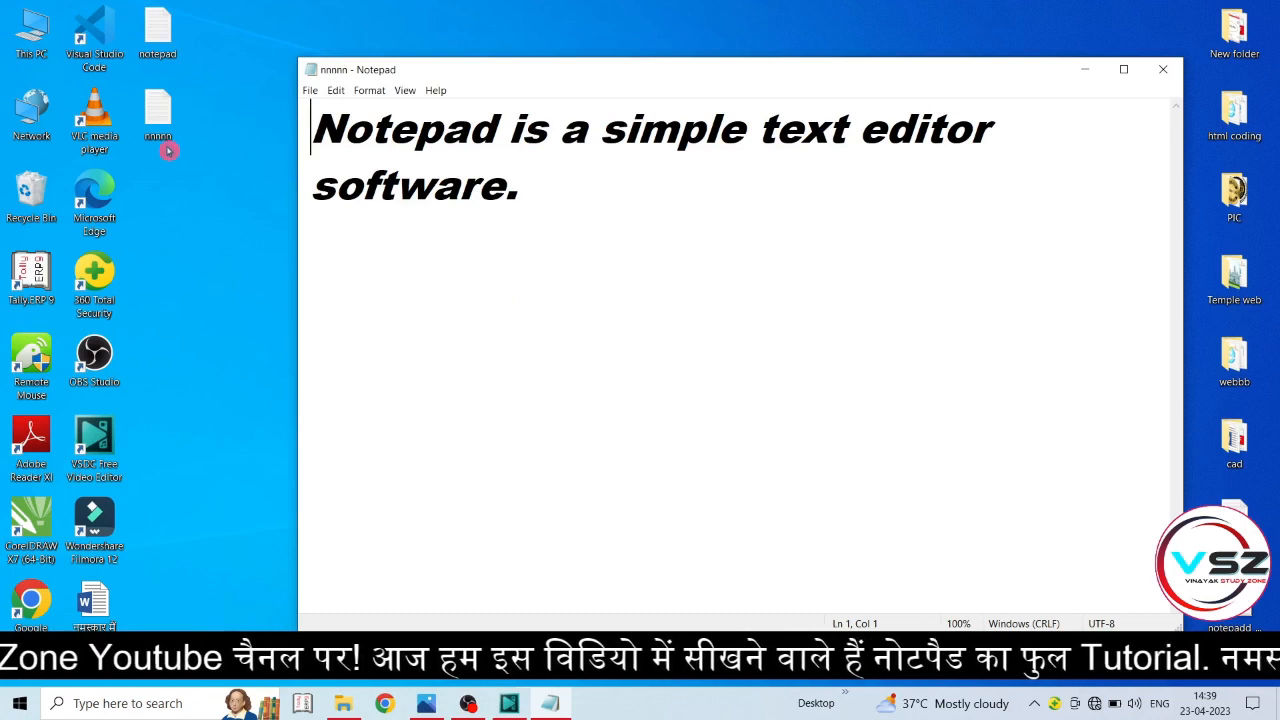
Widen the window and add "wordpad is a formatting and text editor software." below the first sentence, separated by a blank line
left_click(310, 90)
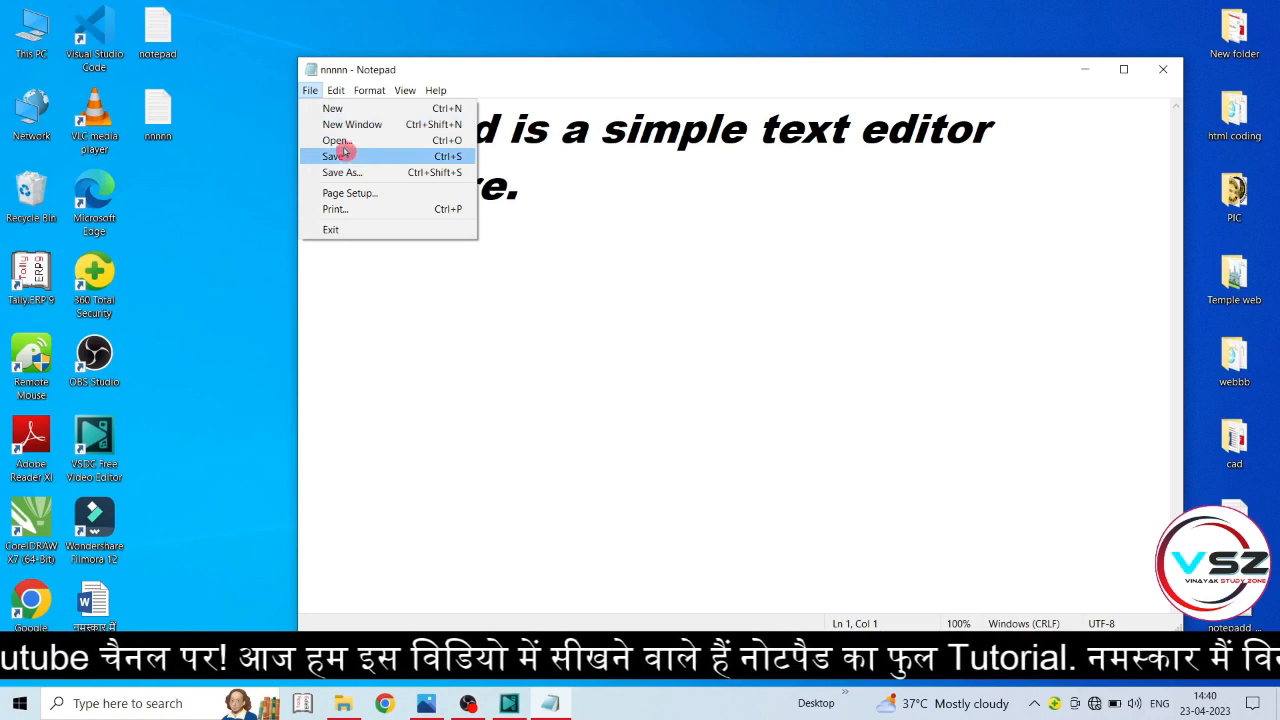
left_click(546, 213)
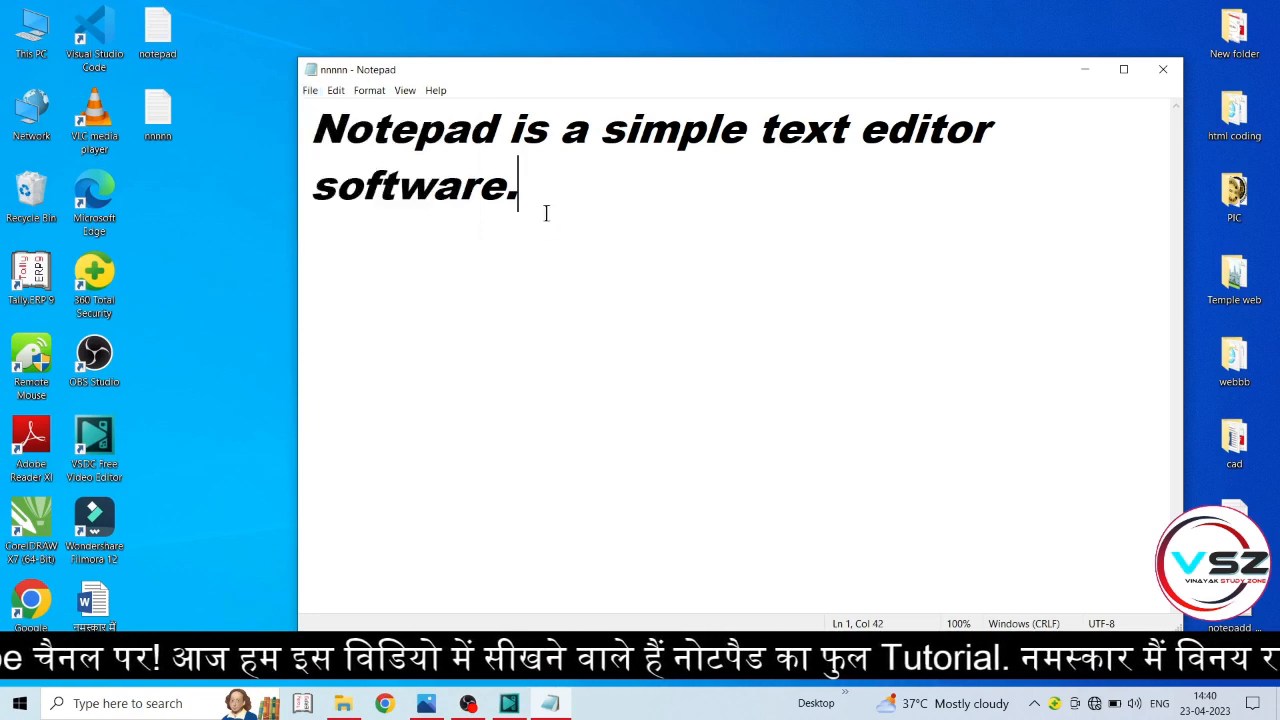
left_click_drag(296, 309, 198, 187)
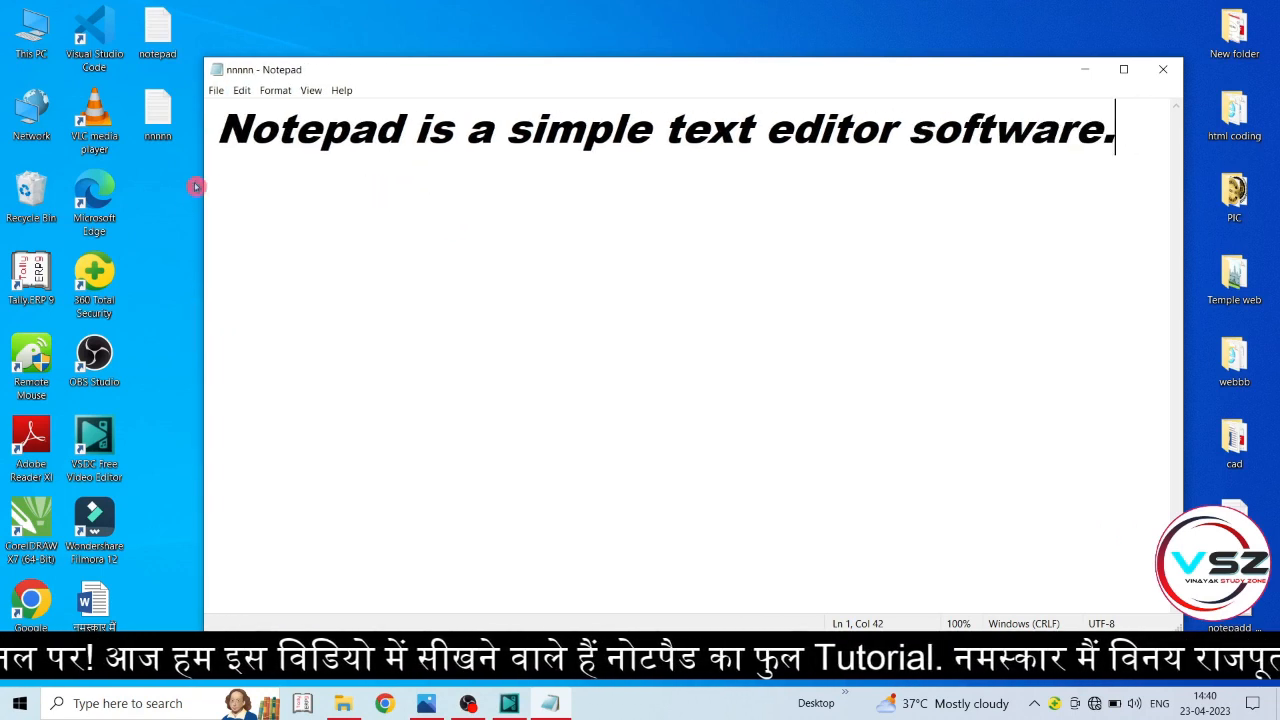
key("Return")
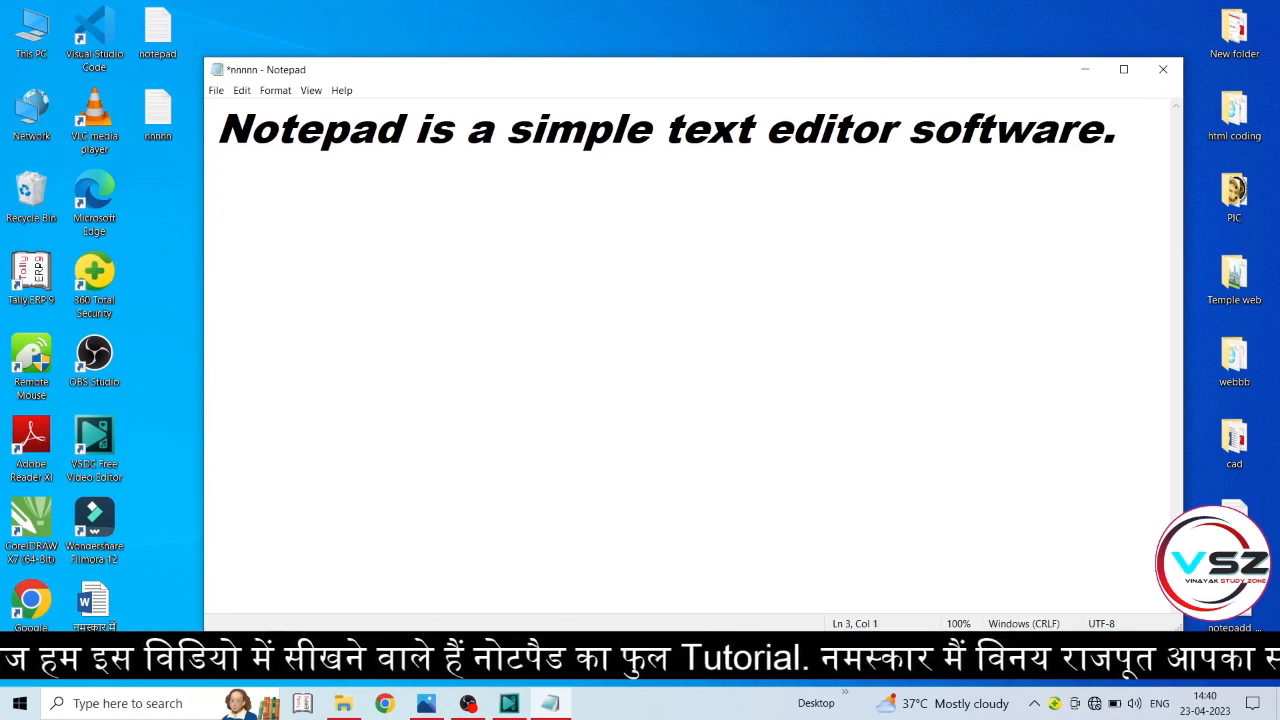
type("word")
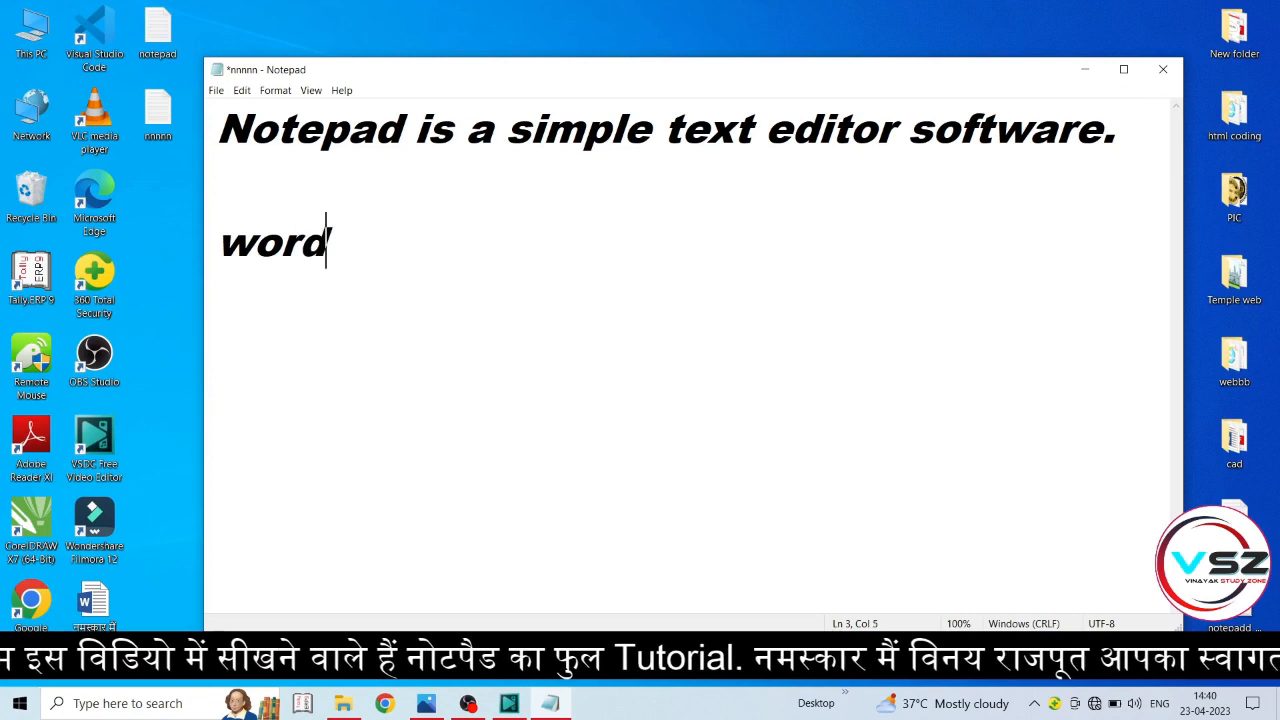
type("pad is a")
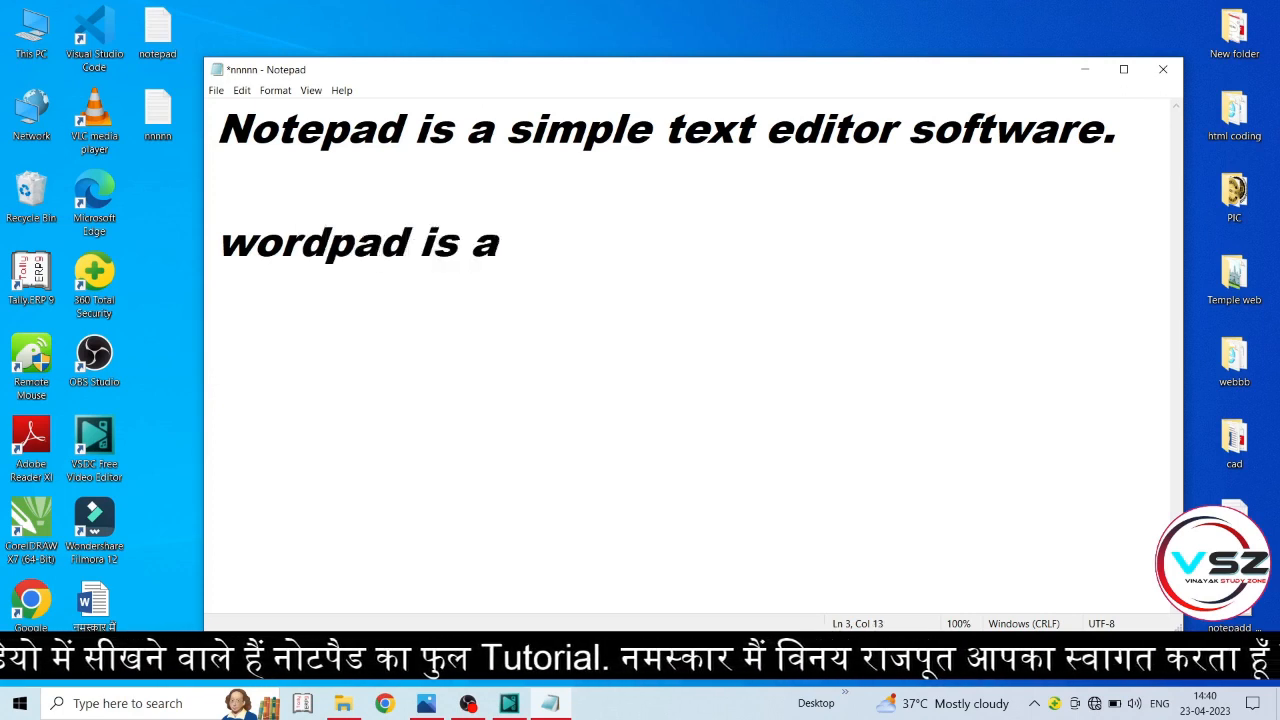
type(" form")
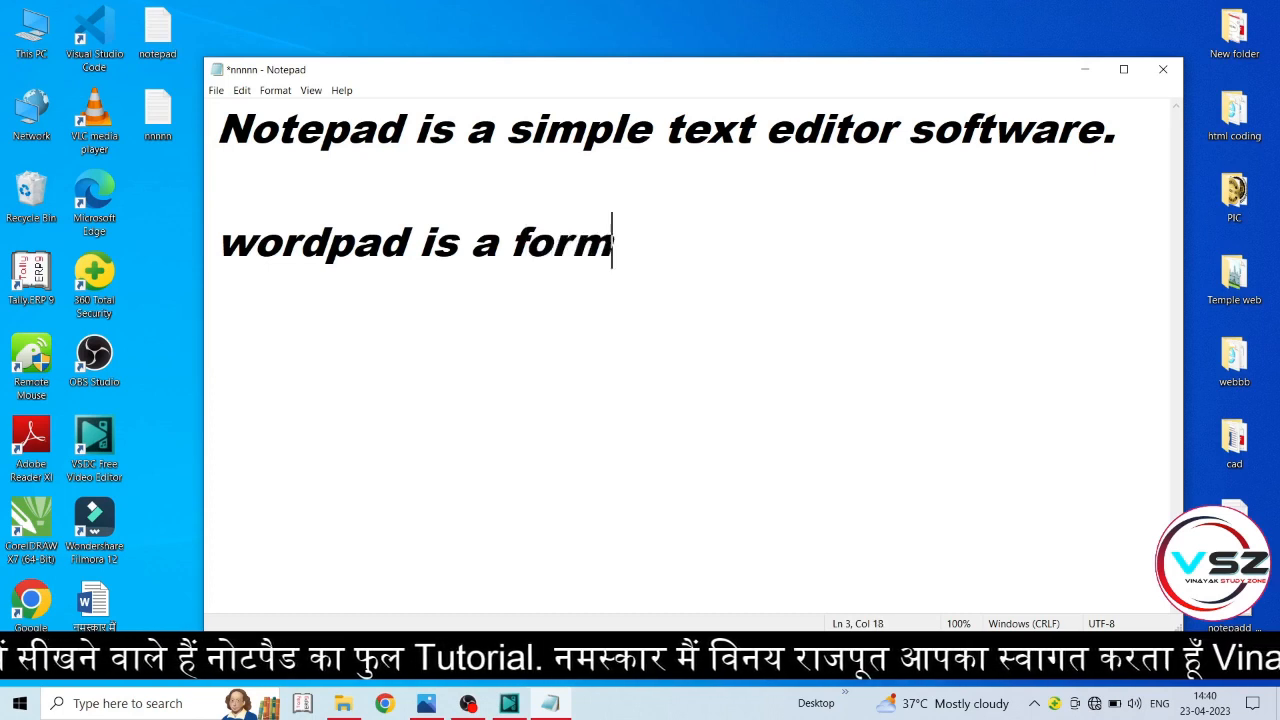
type("atting ")
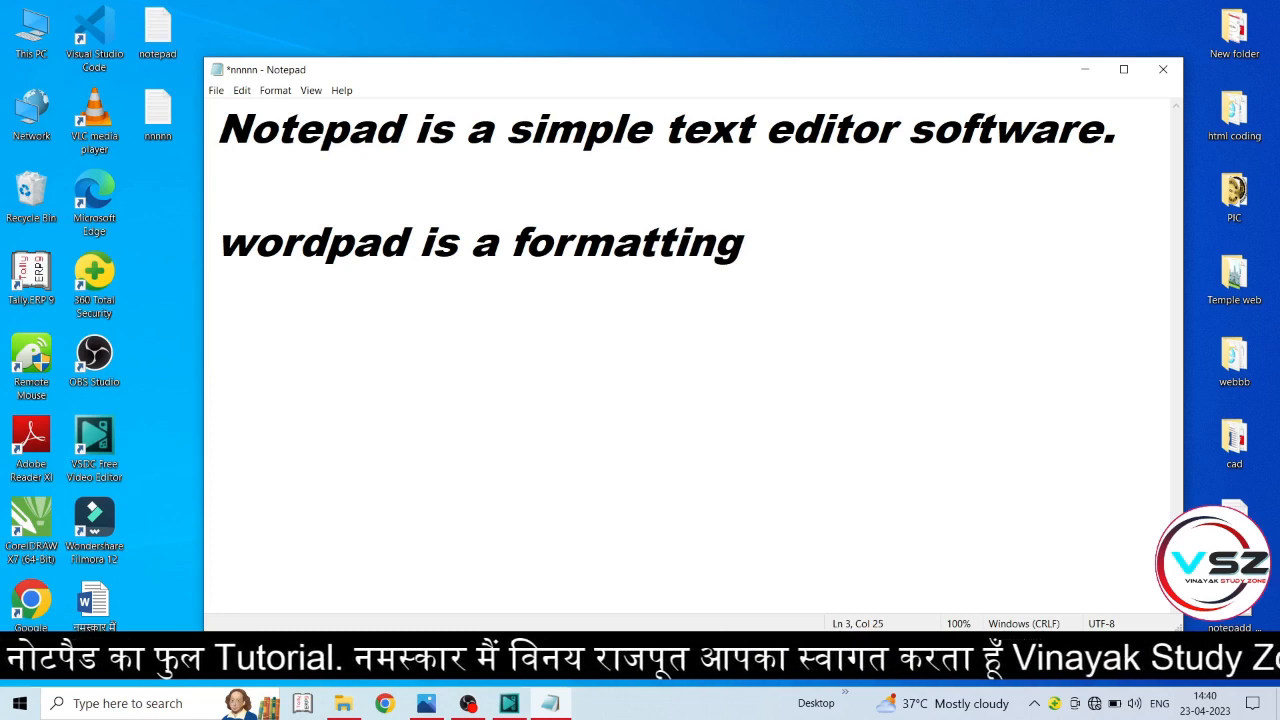
type("and text edi")
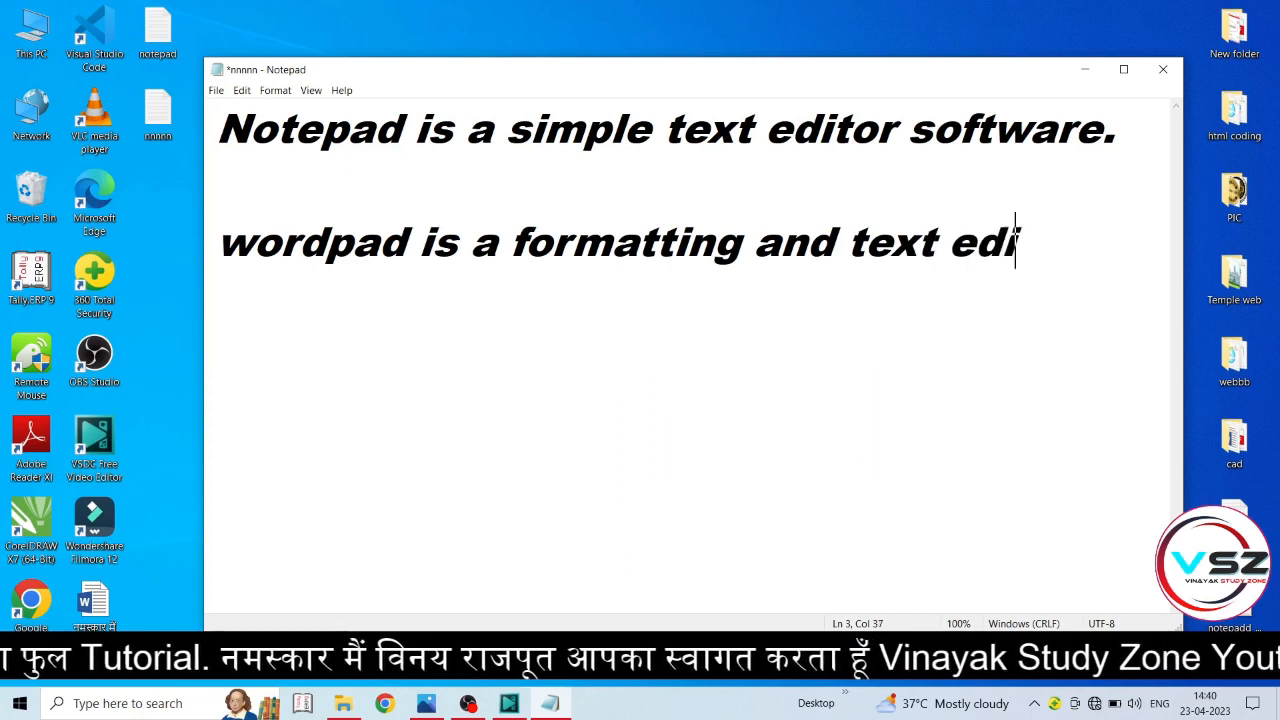
type("tor sof")
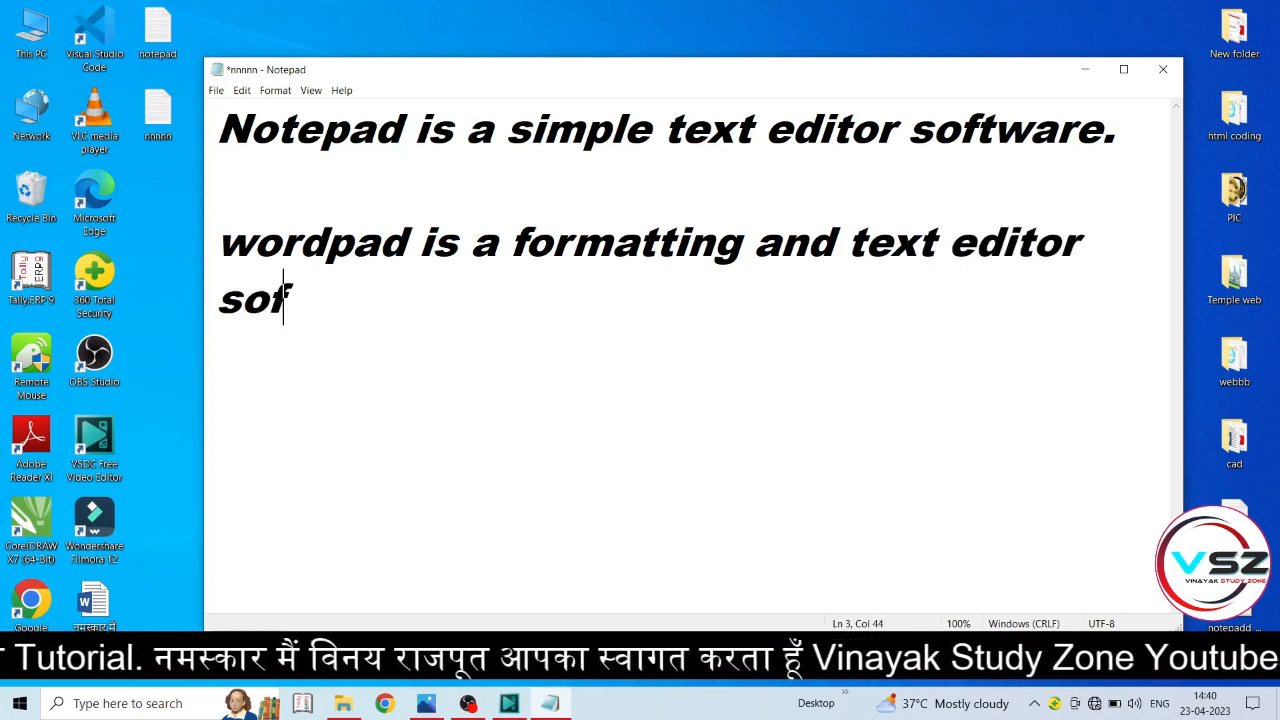
type("tware.")
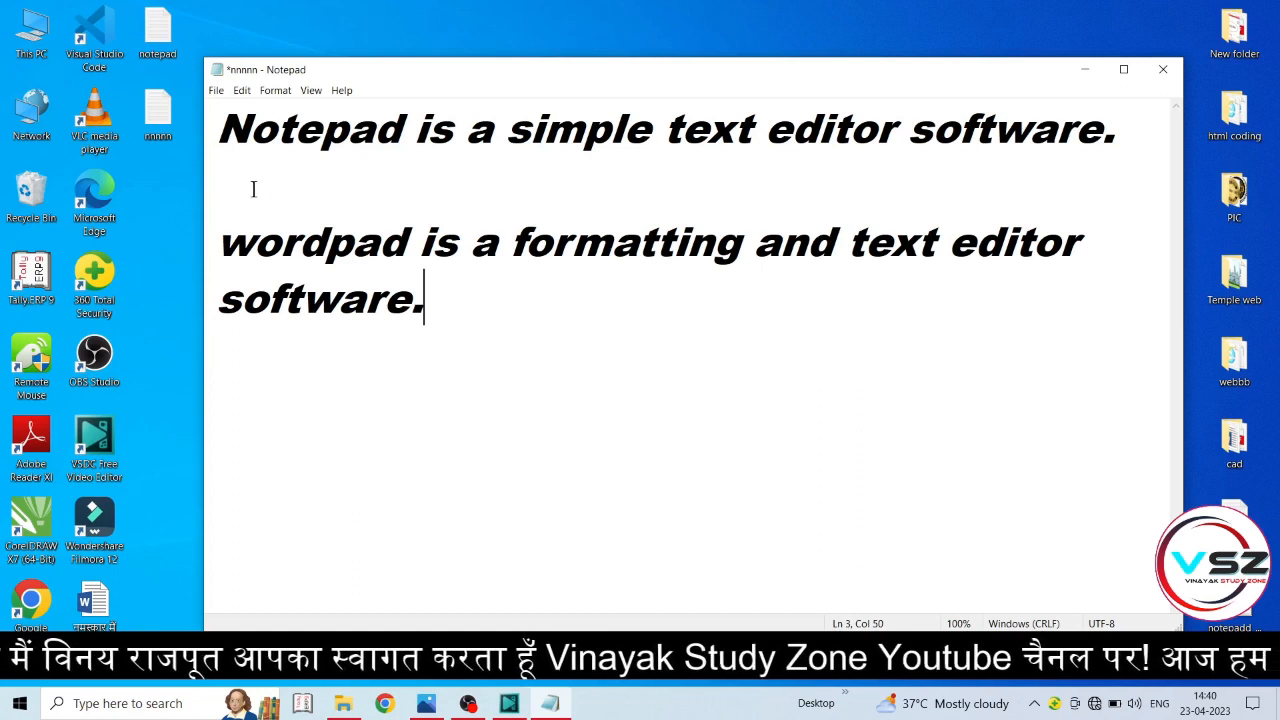
Save a copy of the edited document on the Desktop under the new name wordpad
left_click(218, 91)
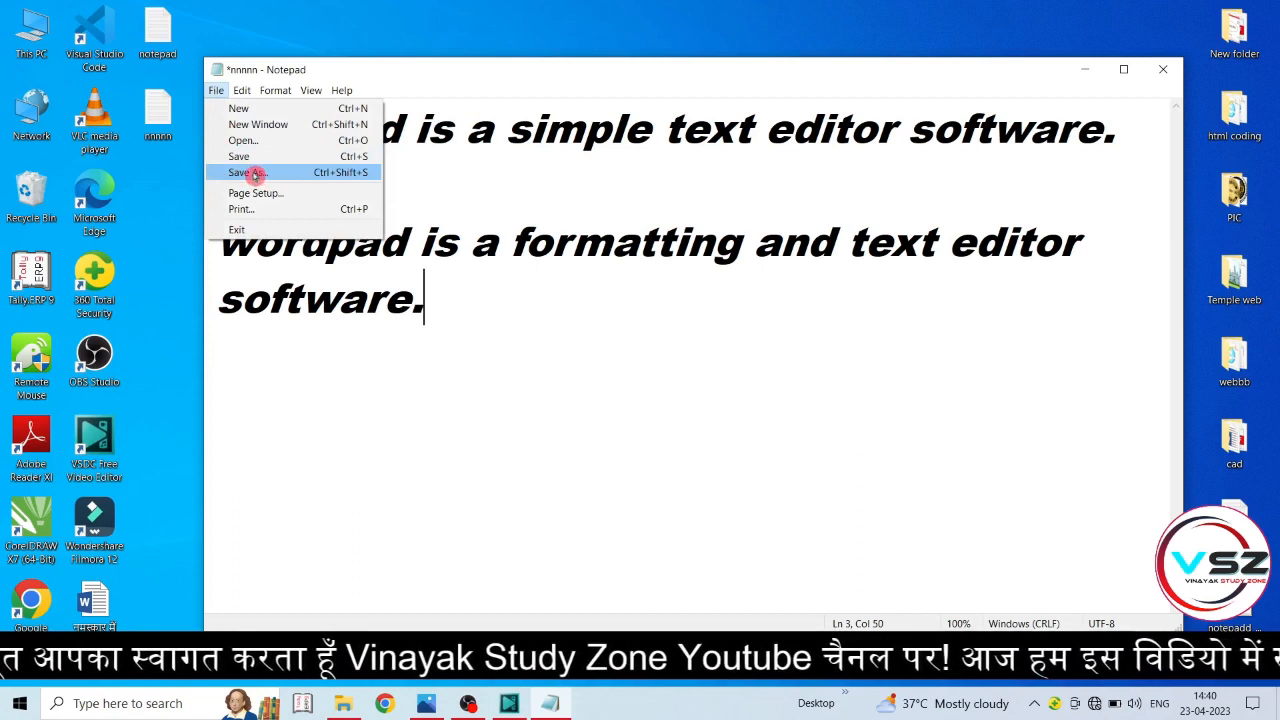
left_click(250, 173)
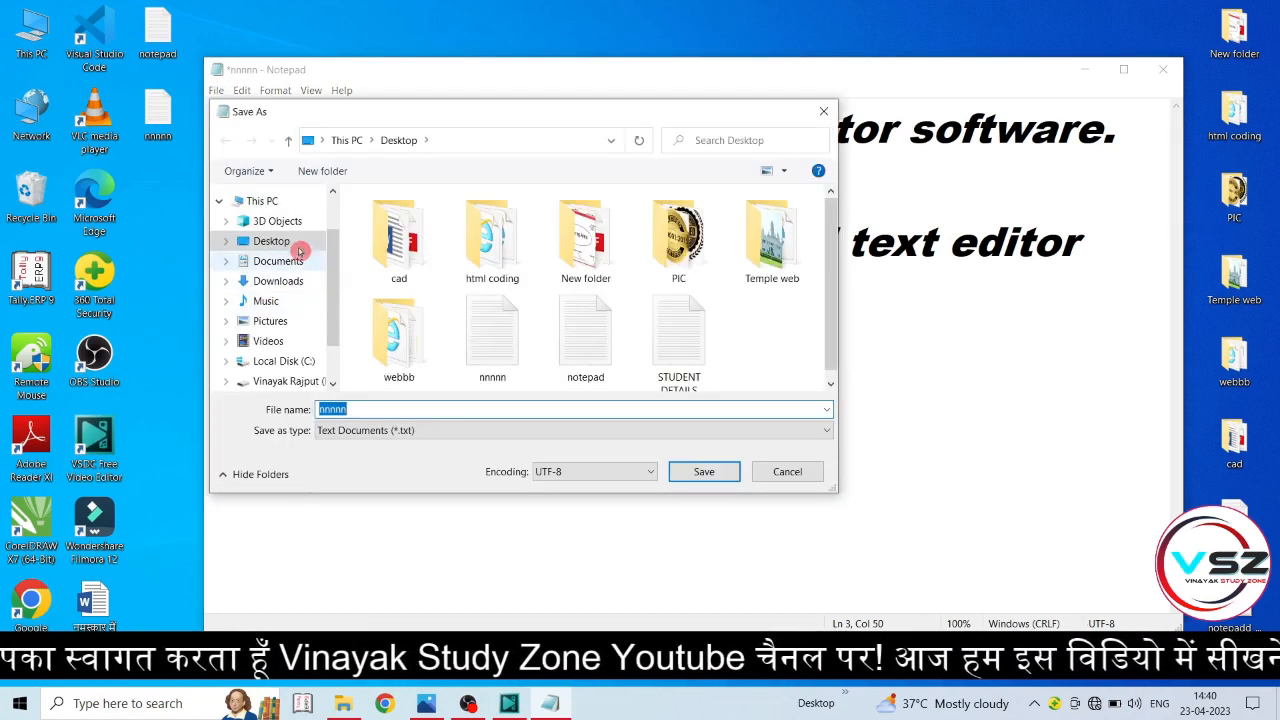
left_click(287, 245)
left_click(363, 410)
type("word")
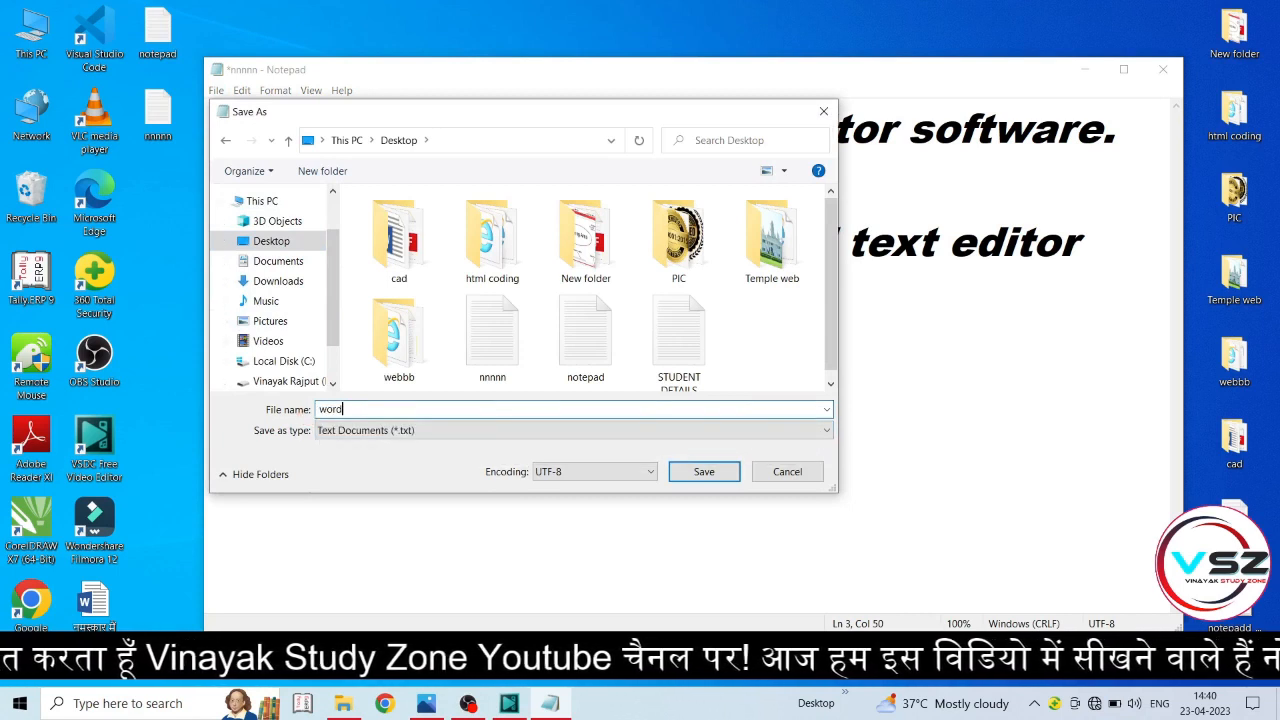
type("pad")
left_click(686, 474)
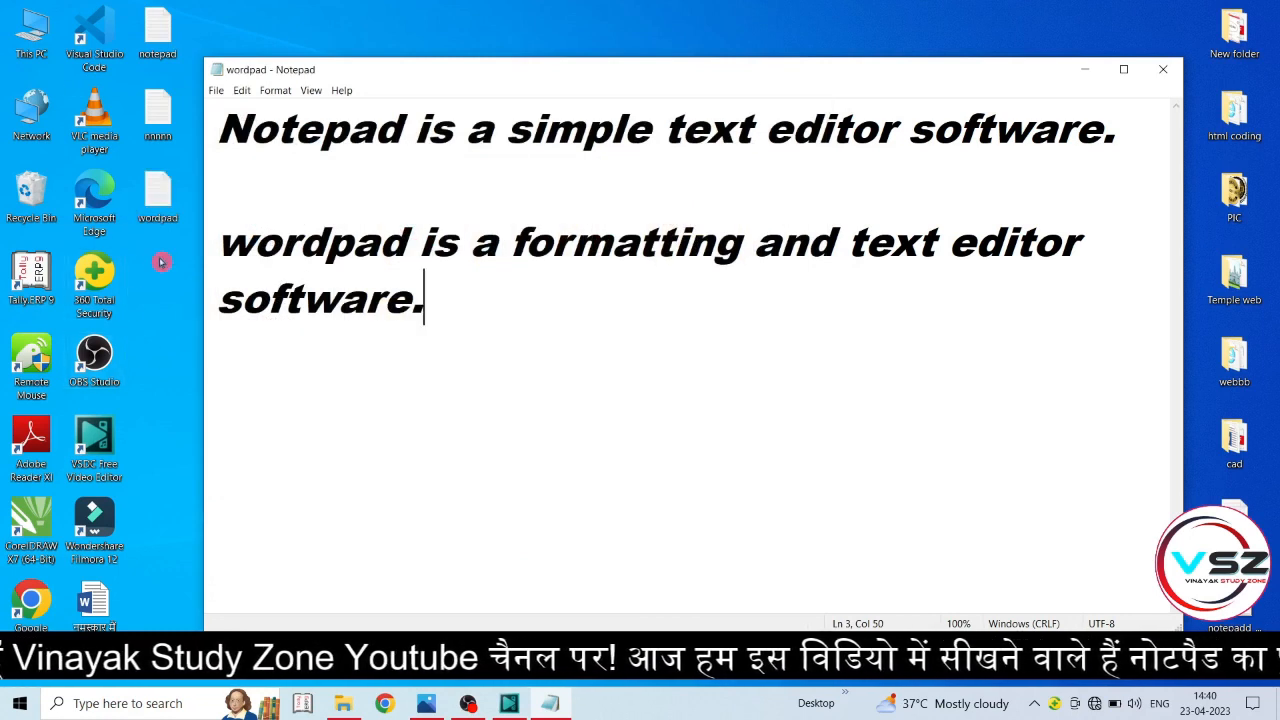
left_click(215, 92)
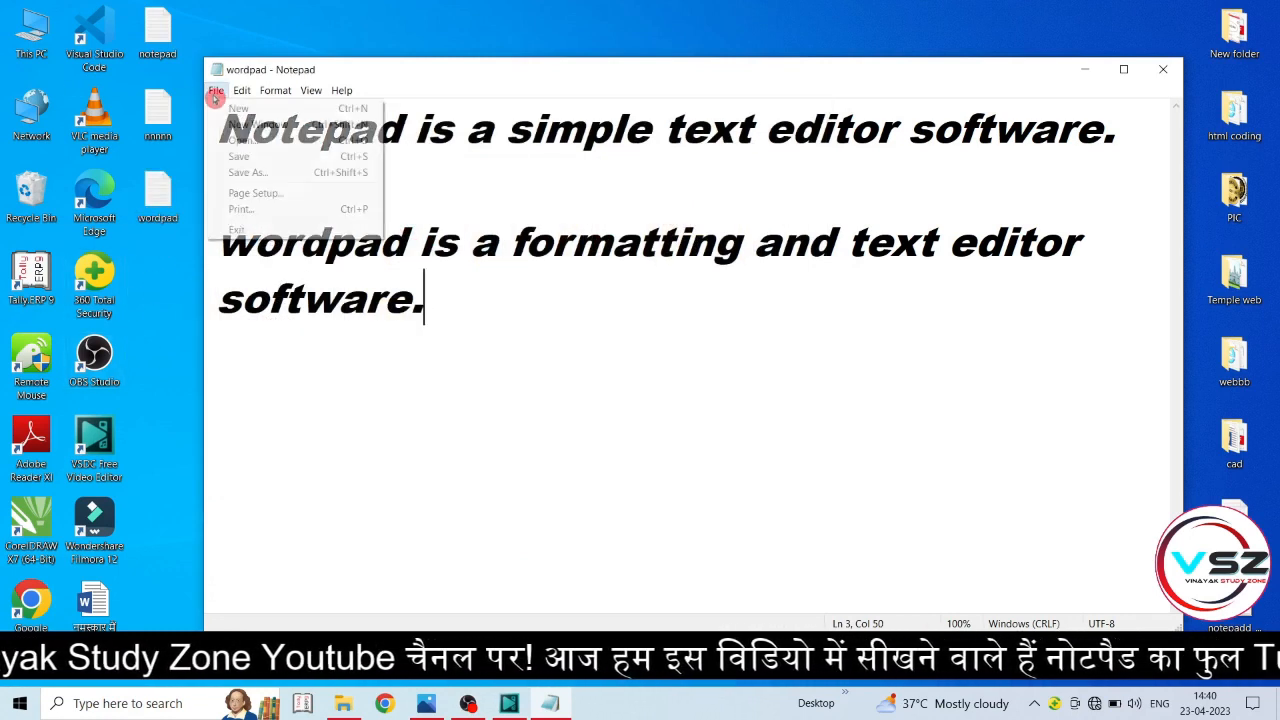
left_click(494, 371)
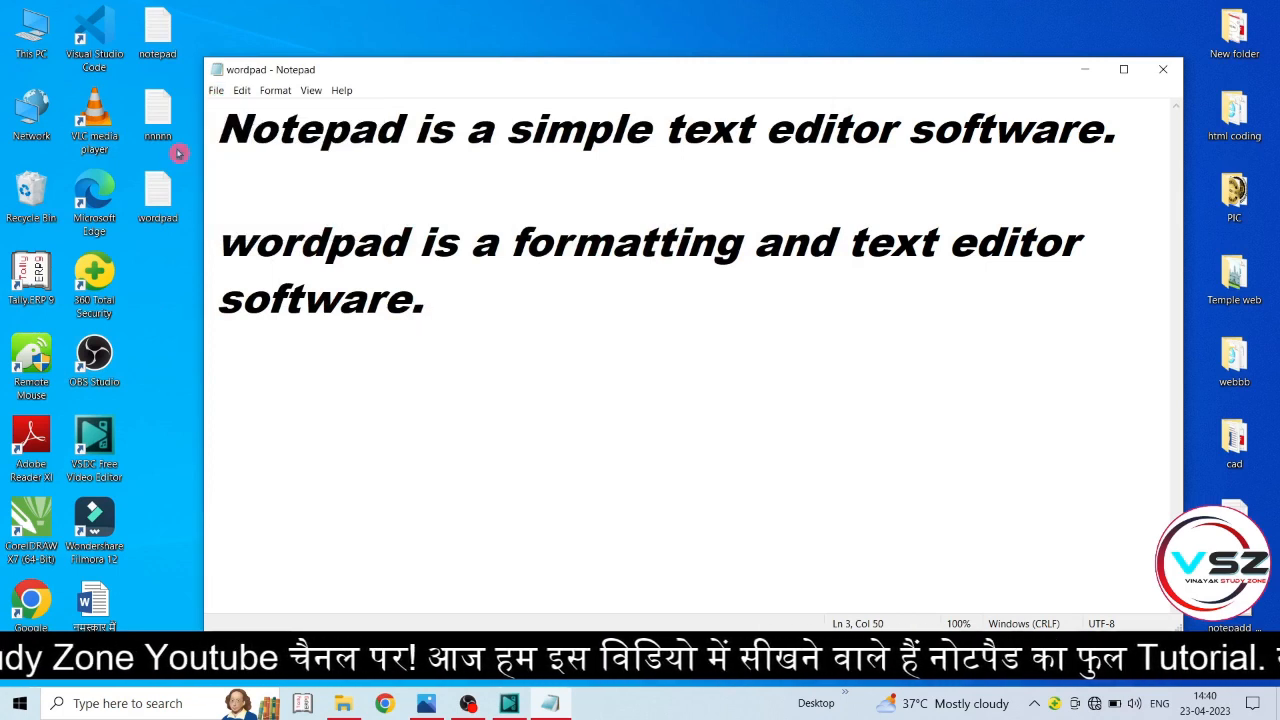
left_click(166, 213)
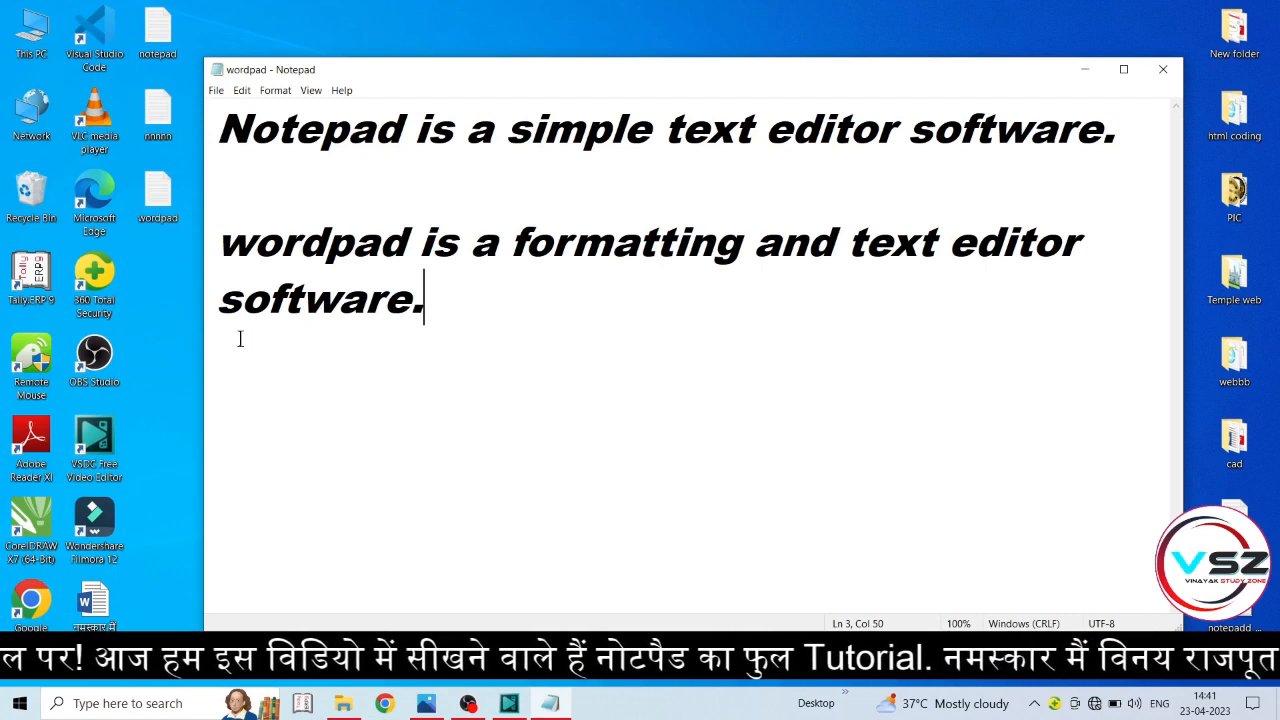
Set the paper size to A4 in the page setup, try landscape orientation and return it to portrait
left_click(216, 90)
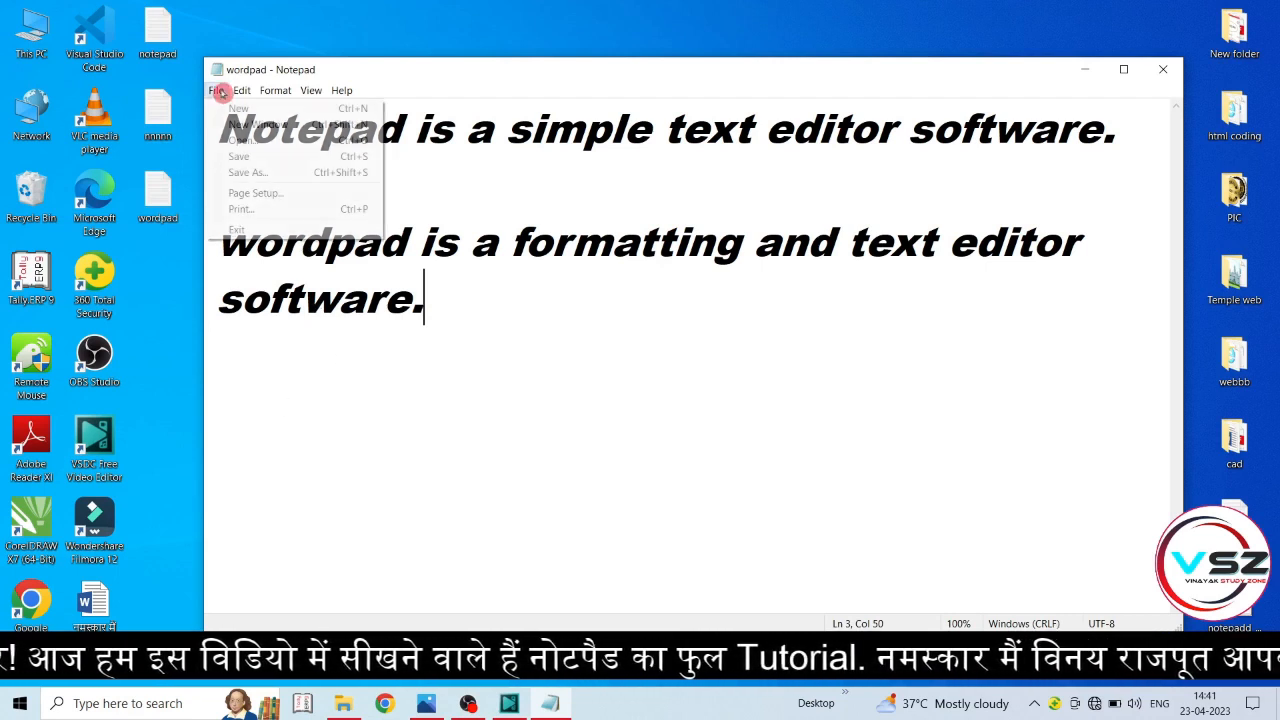
left_click(283, 197)
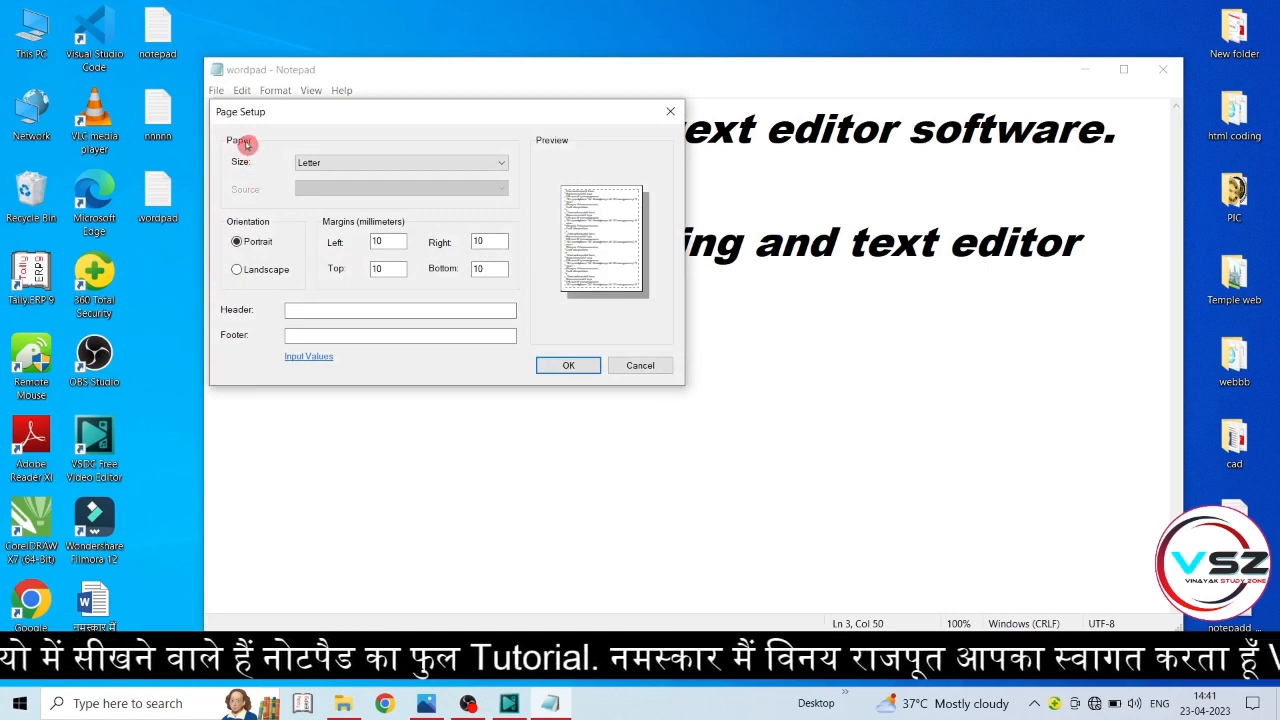
left_click(421, 169)
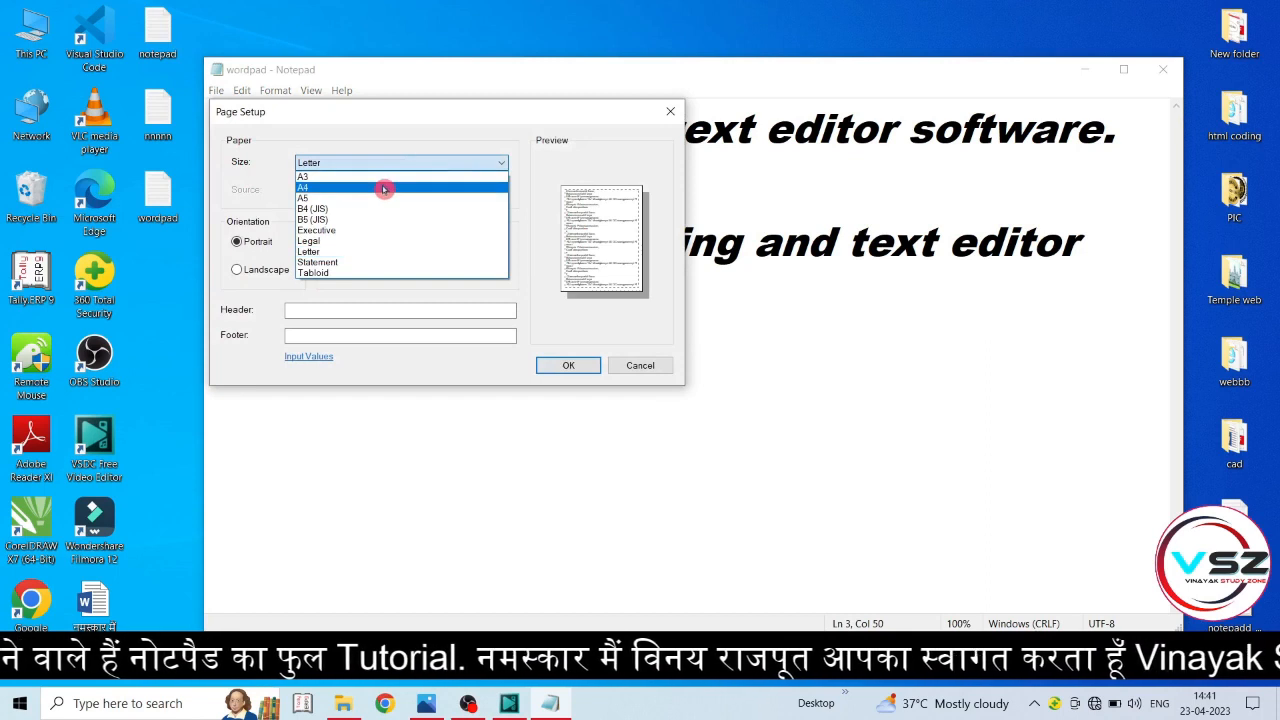
left_click(339, 188)
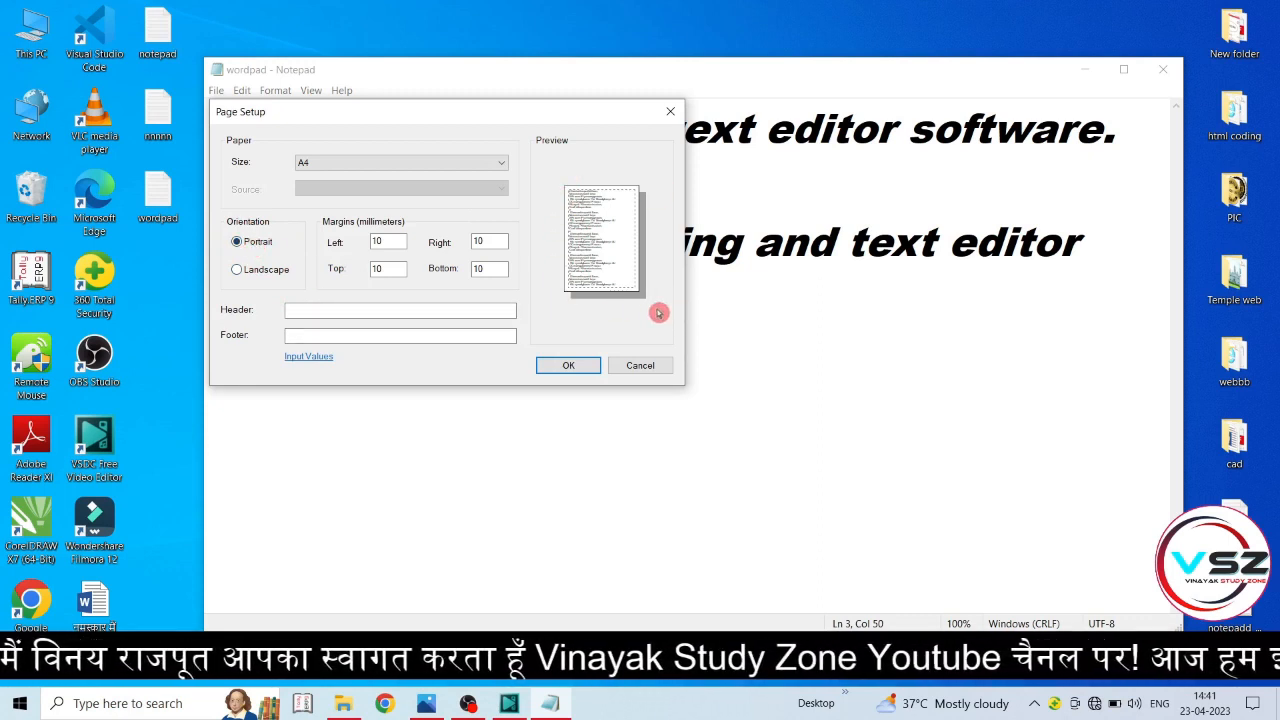
left_click(266, 271)
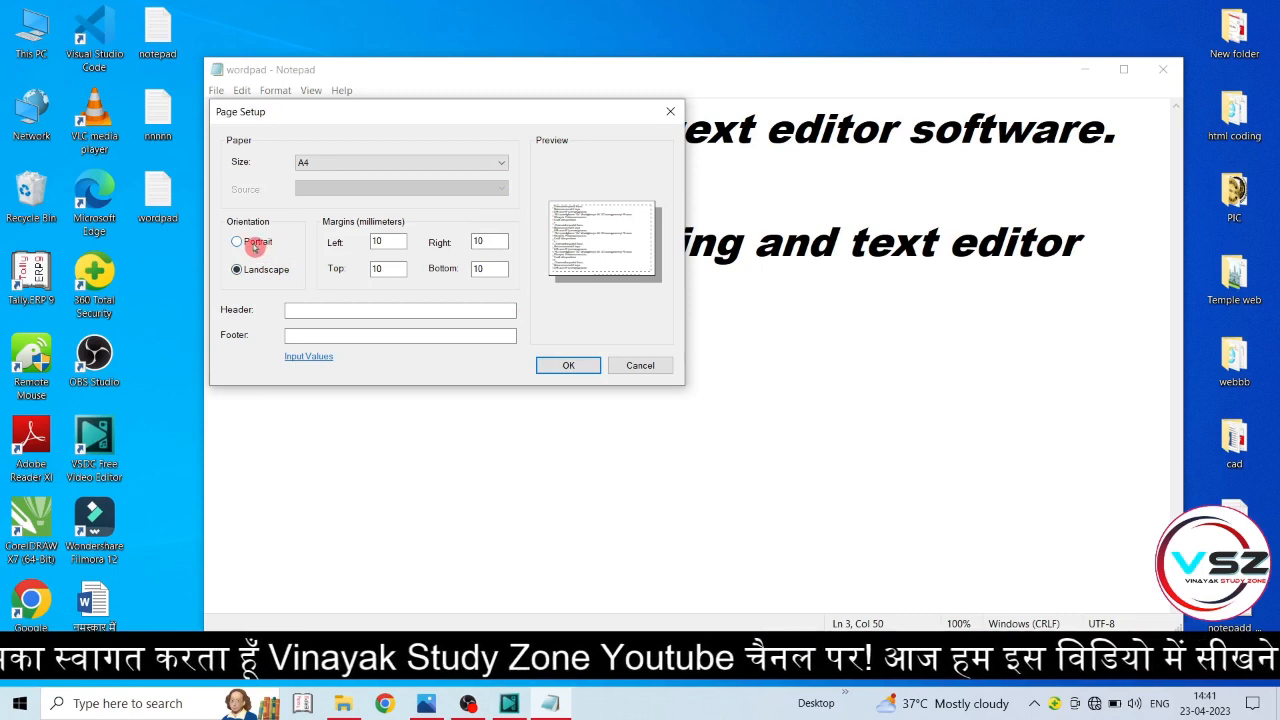
left_click(254, 248)
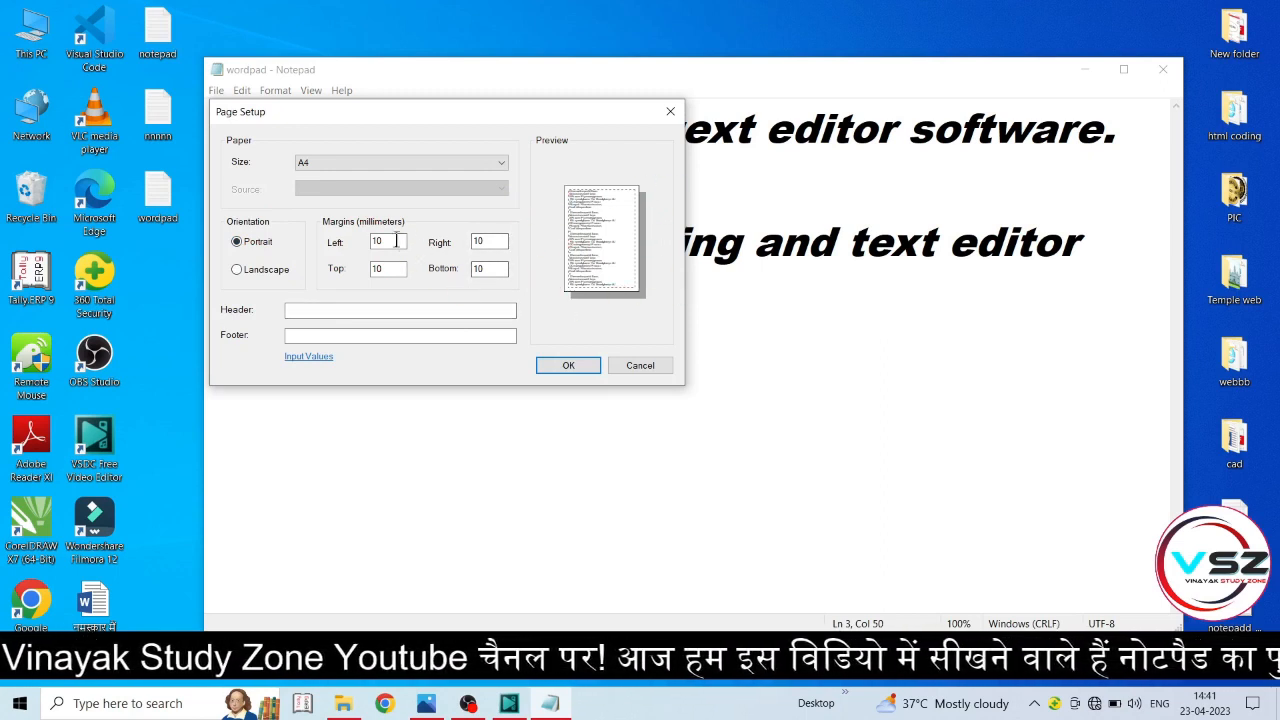
Try a left margin of 50 mm, set it back to 10 mm and accept the page setup
key("BackSpace")
key("BackSpace")
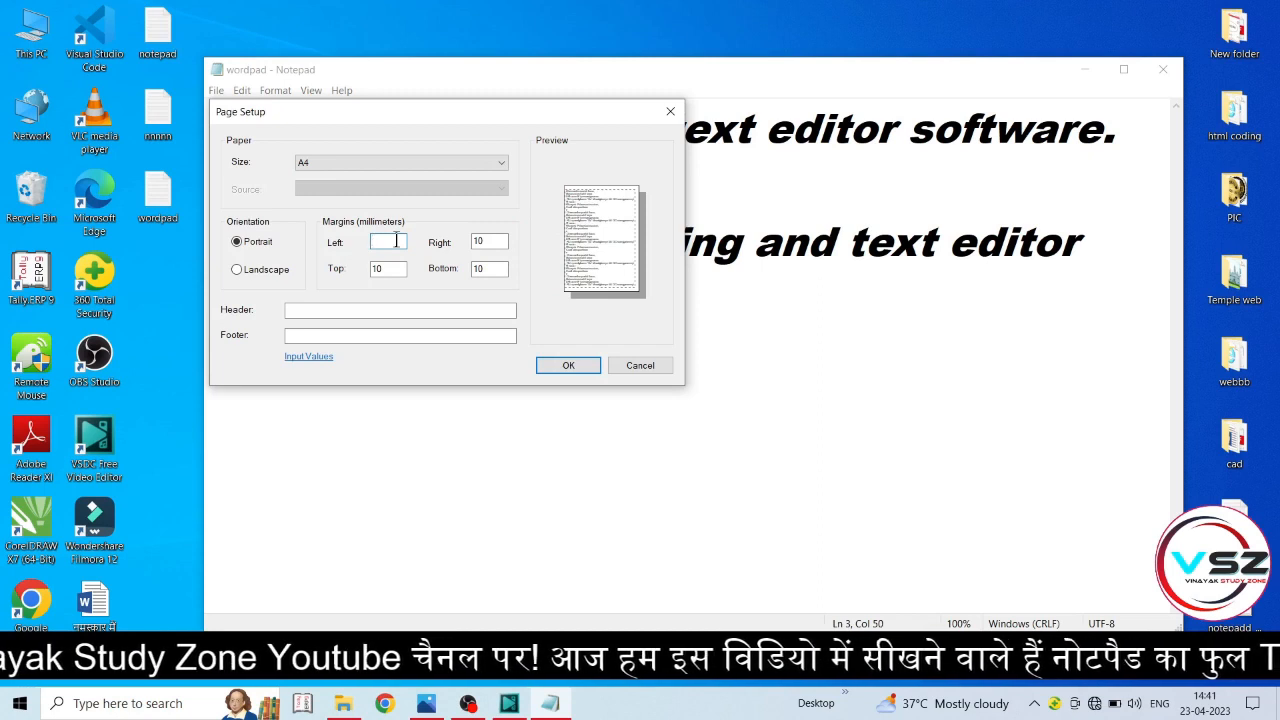
type("50")
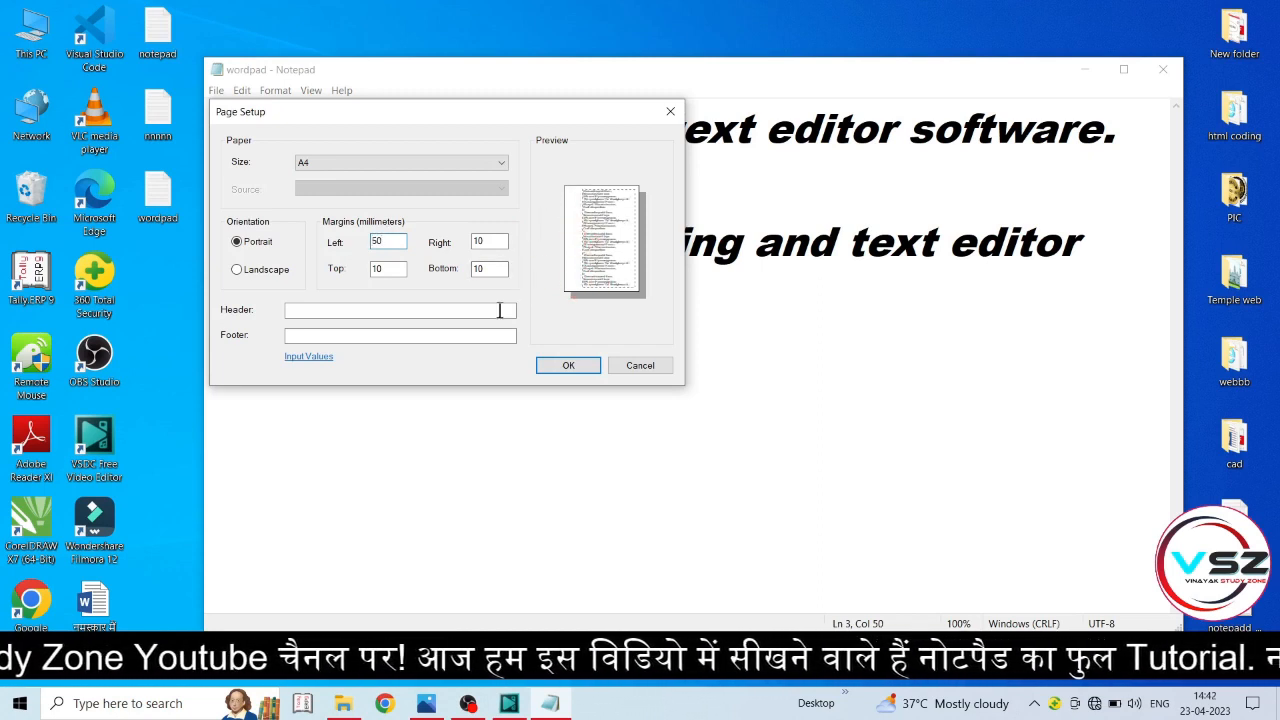
key("BackSpace")
key("BackSpace")
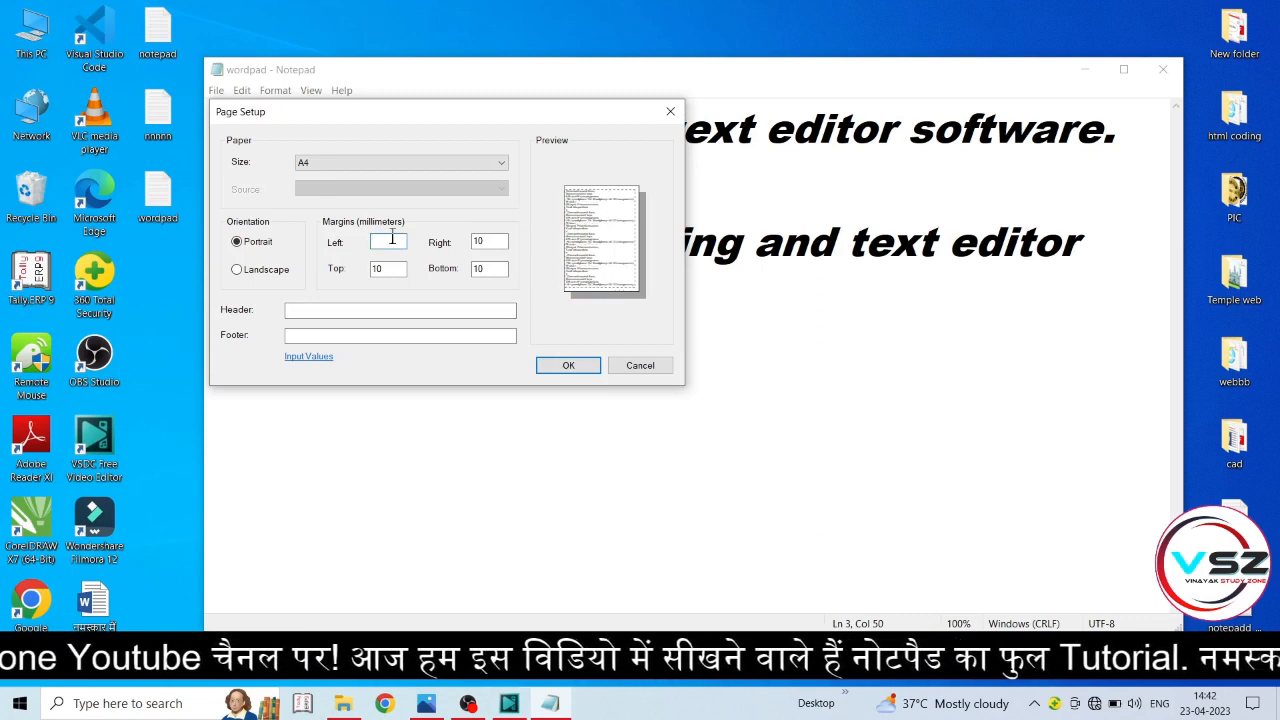
type("10")
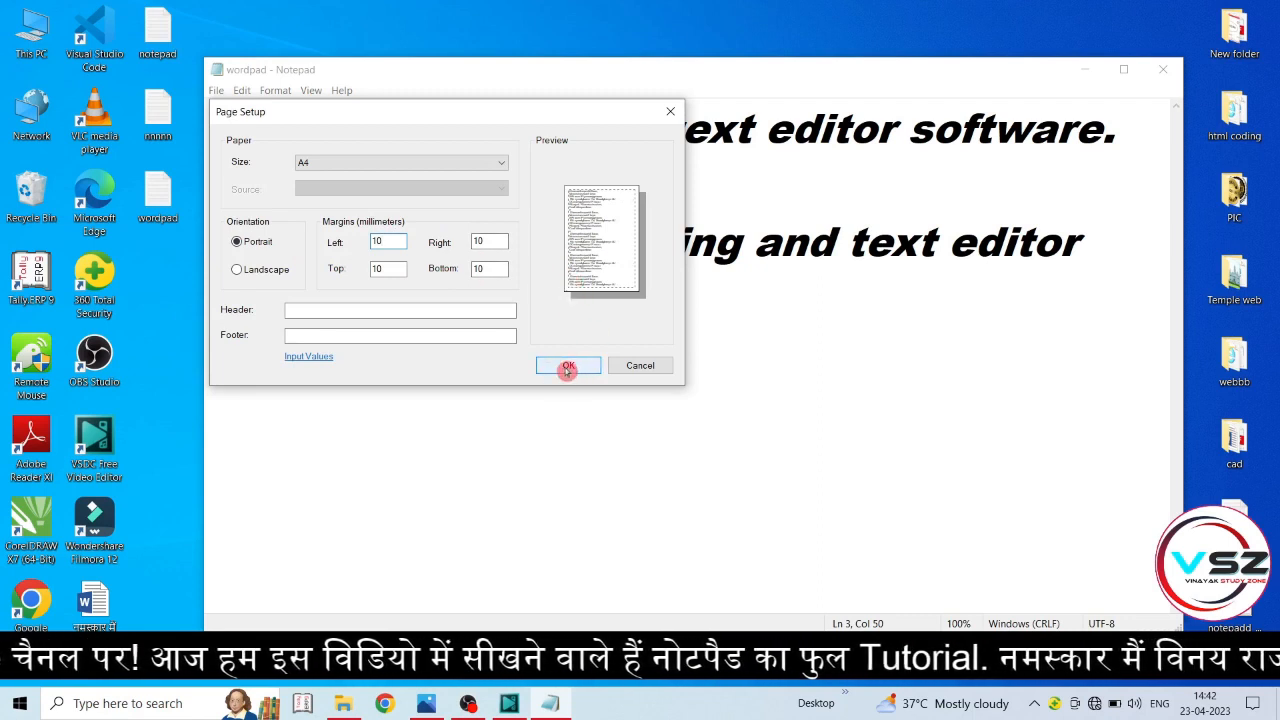
left_click(566, 365)
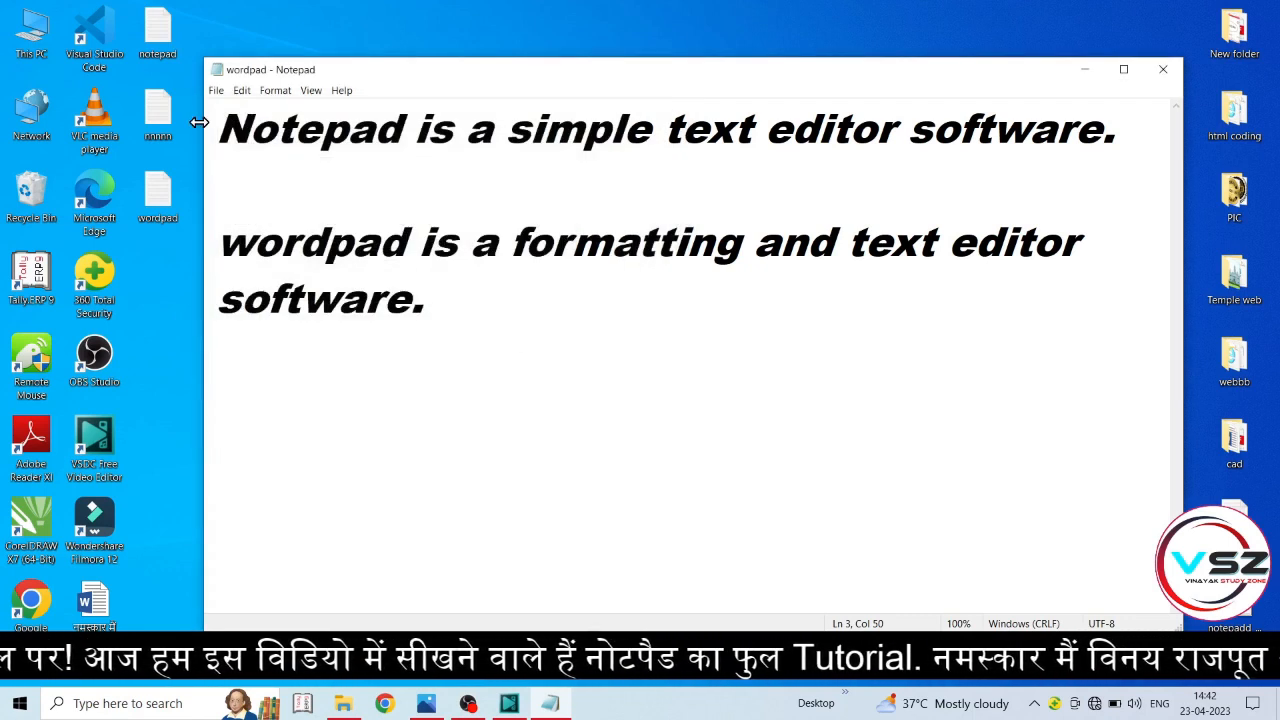
Set up printing to file with Microsoft Print to PDF and 5 copies, and cancel without printing
left_click(216, 92)
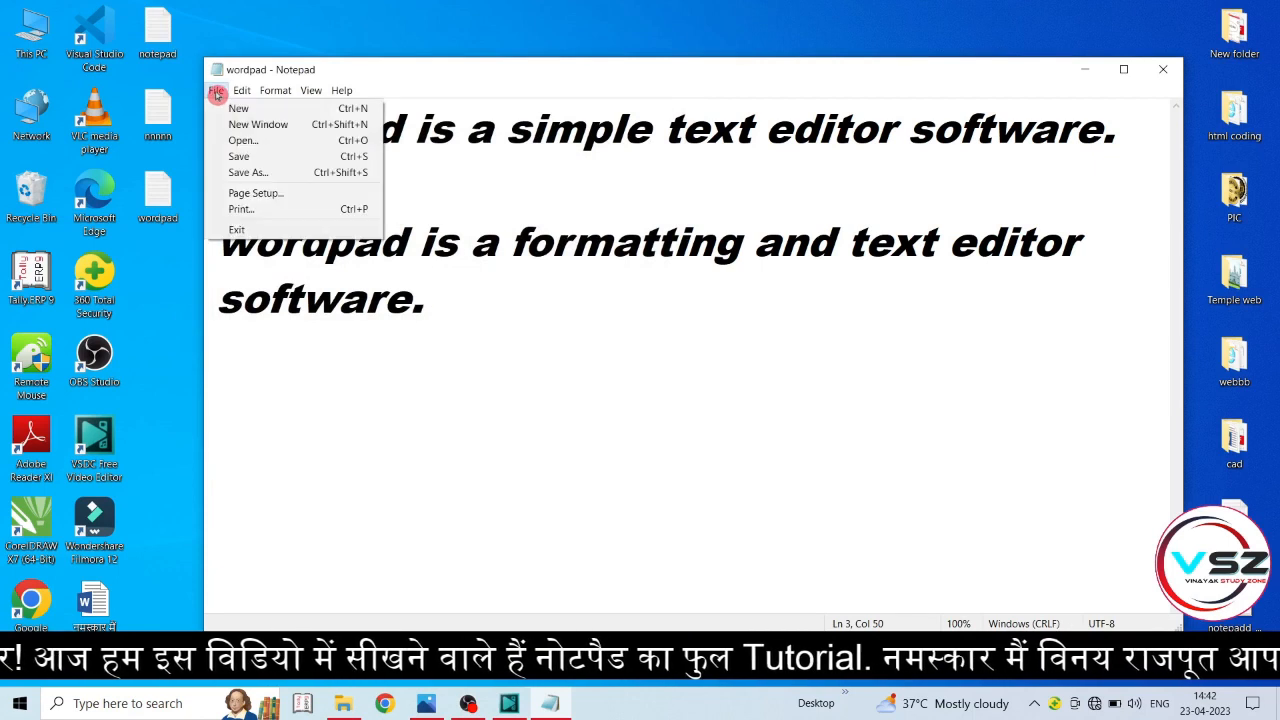
left_click(288, 211)
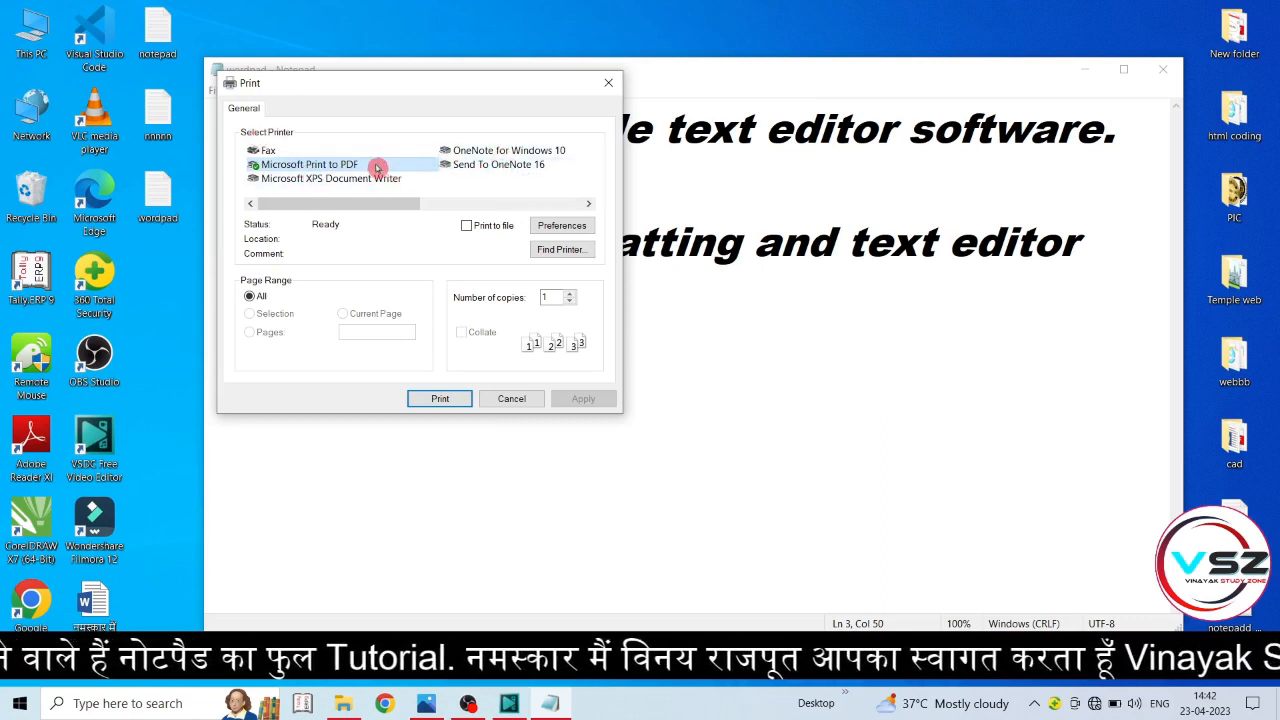
left_click(466, 227)
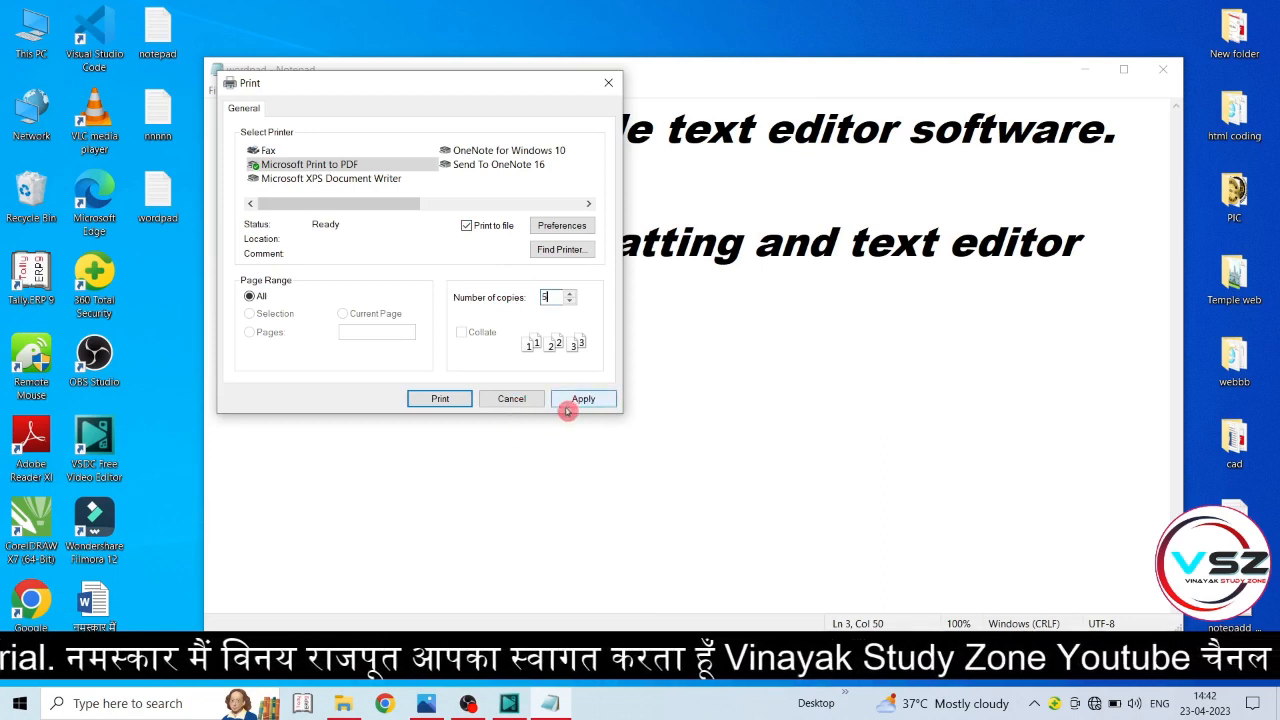
left_click(516, 400)
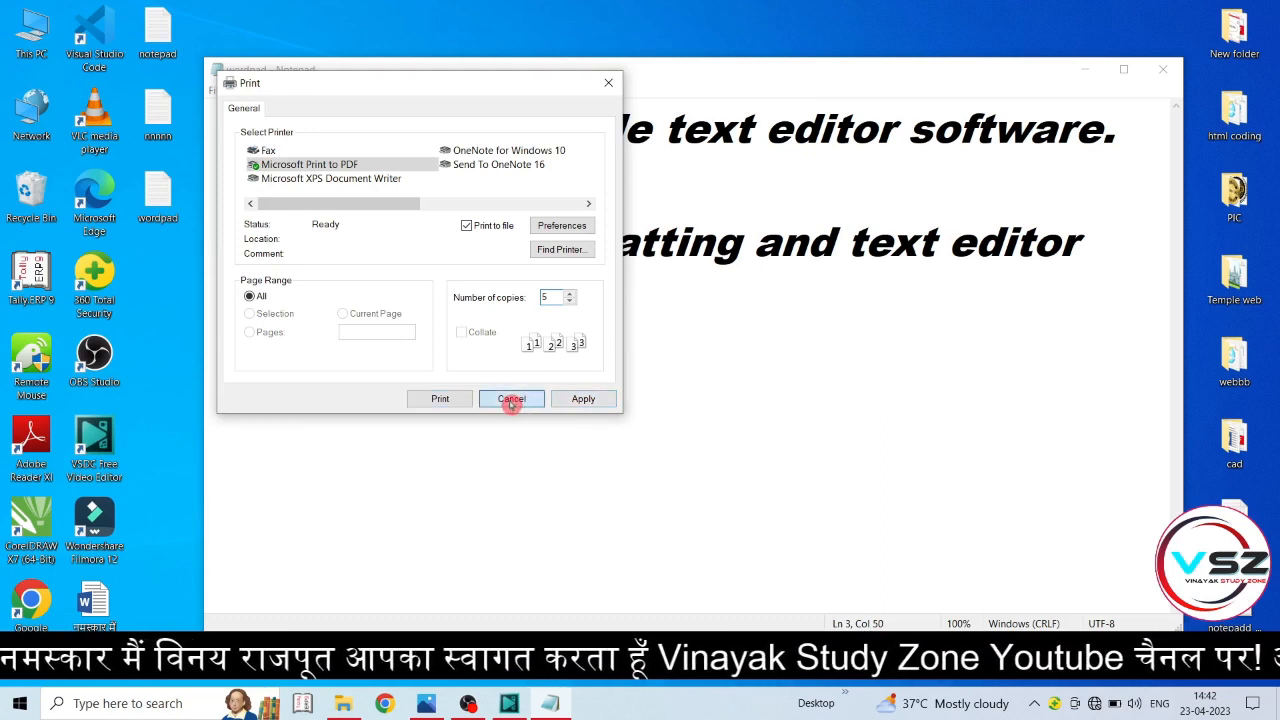
Exit the program and reopen the wordpad text file from the desktop
left_click(216, 90)
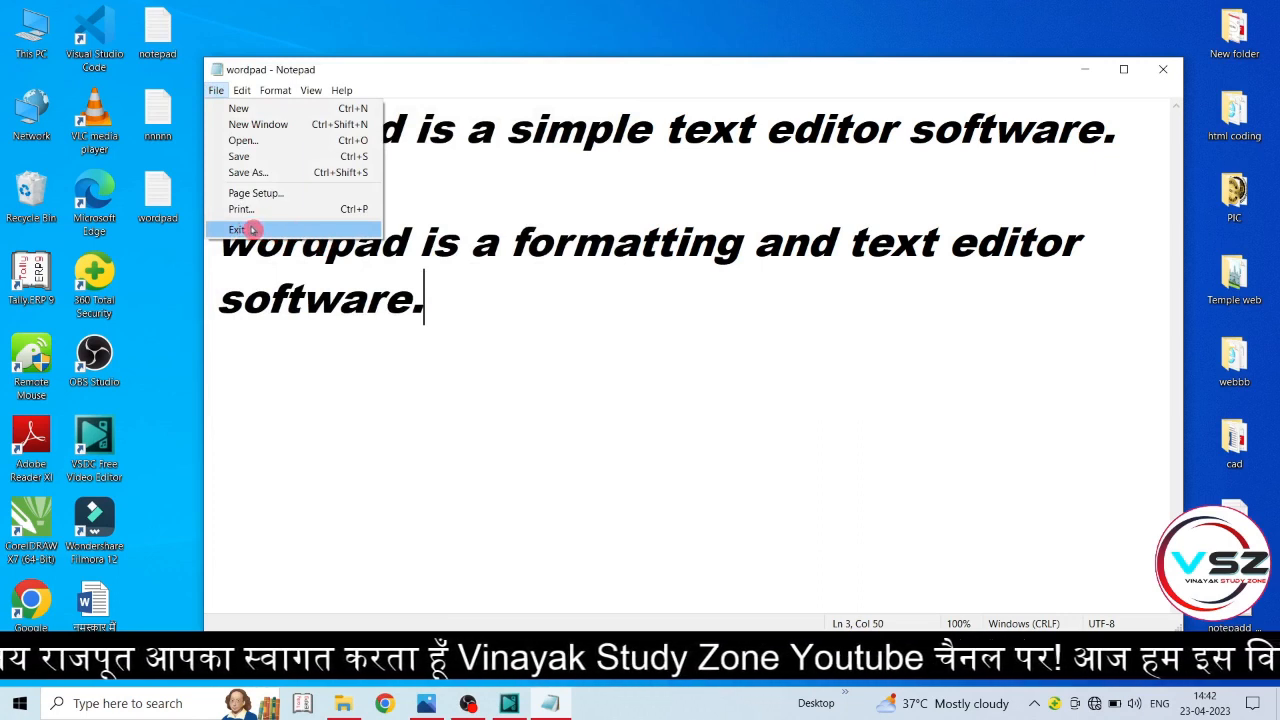
left_click(252, 230)
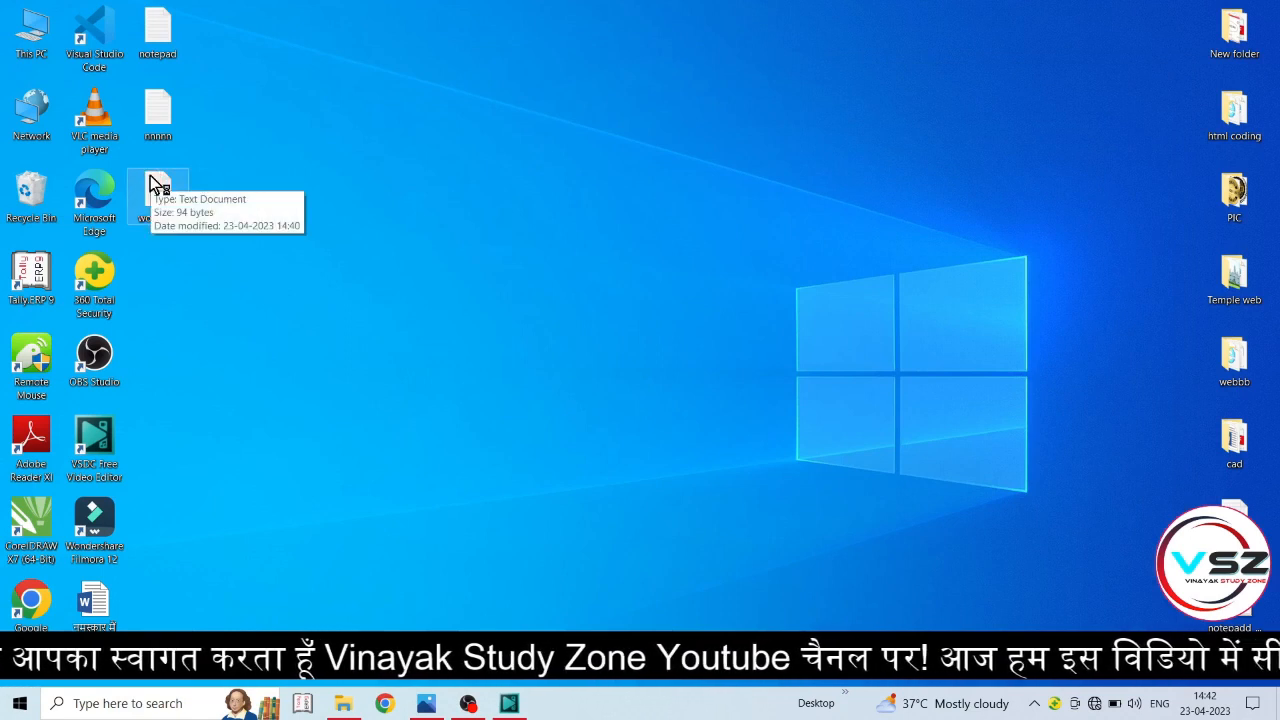
double_click(163, 205)
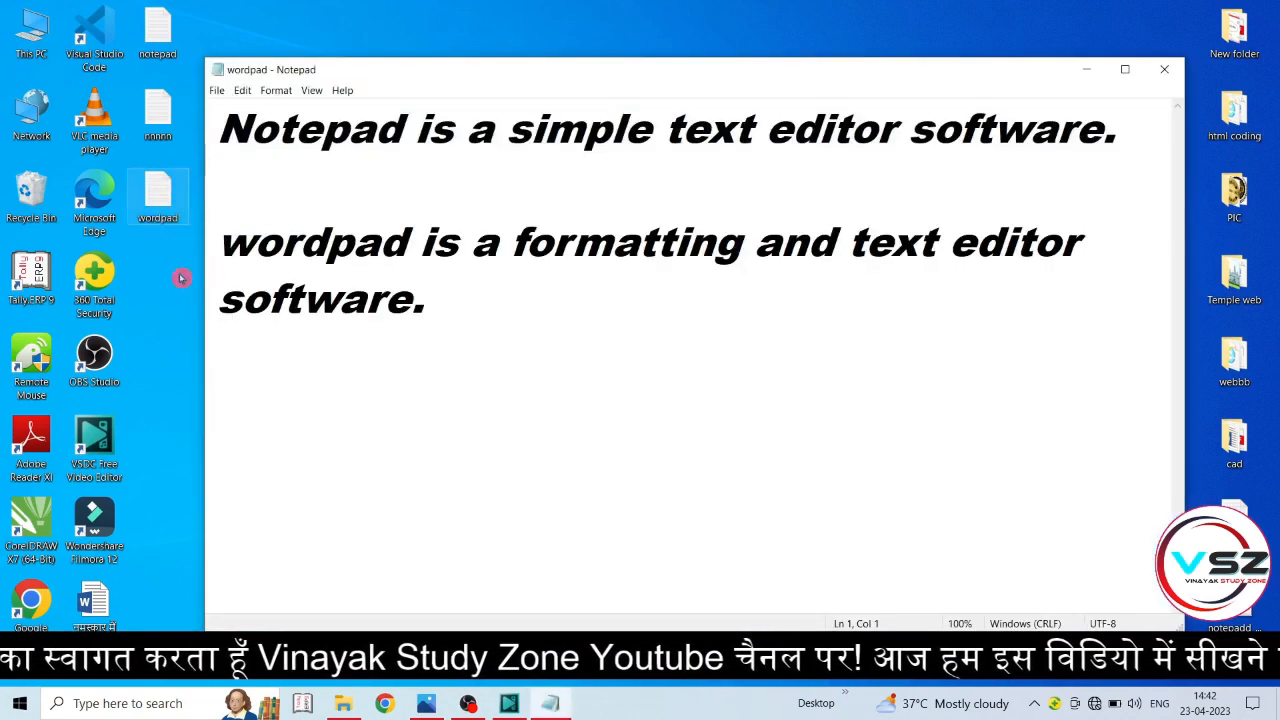
Delete the sentence "wordpad is a formatting and text editor software." and undo the deletion
left_click(243, 91)
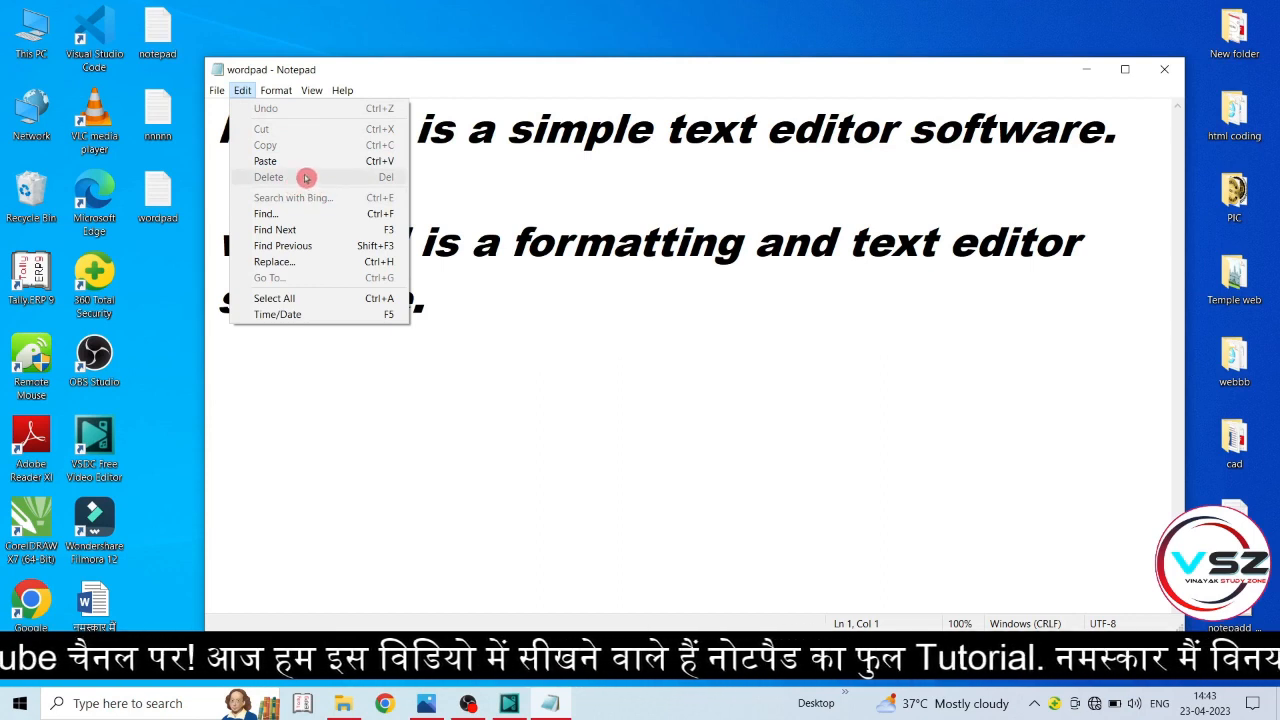
left_click(479, 337)
left_click_drag(451, 305, 224, 255)
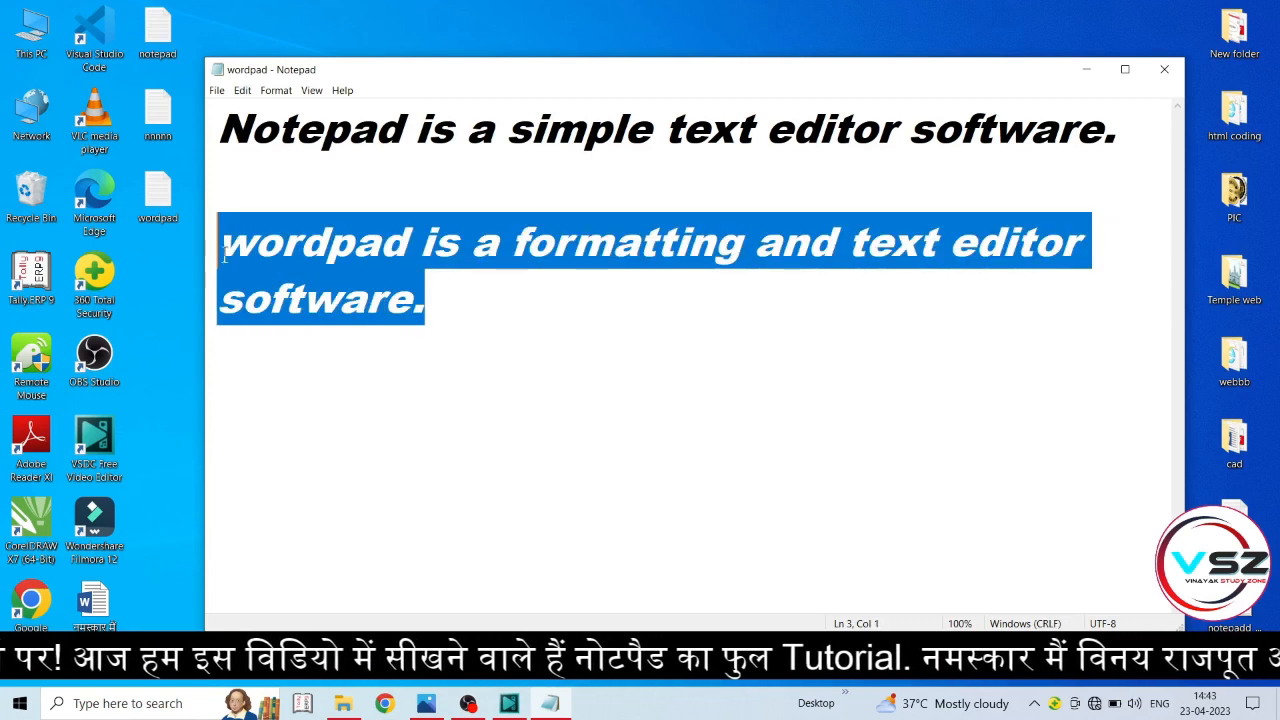
left_click(243, 91)
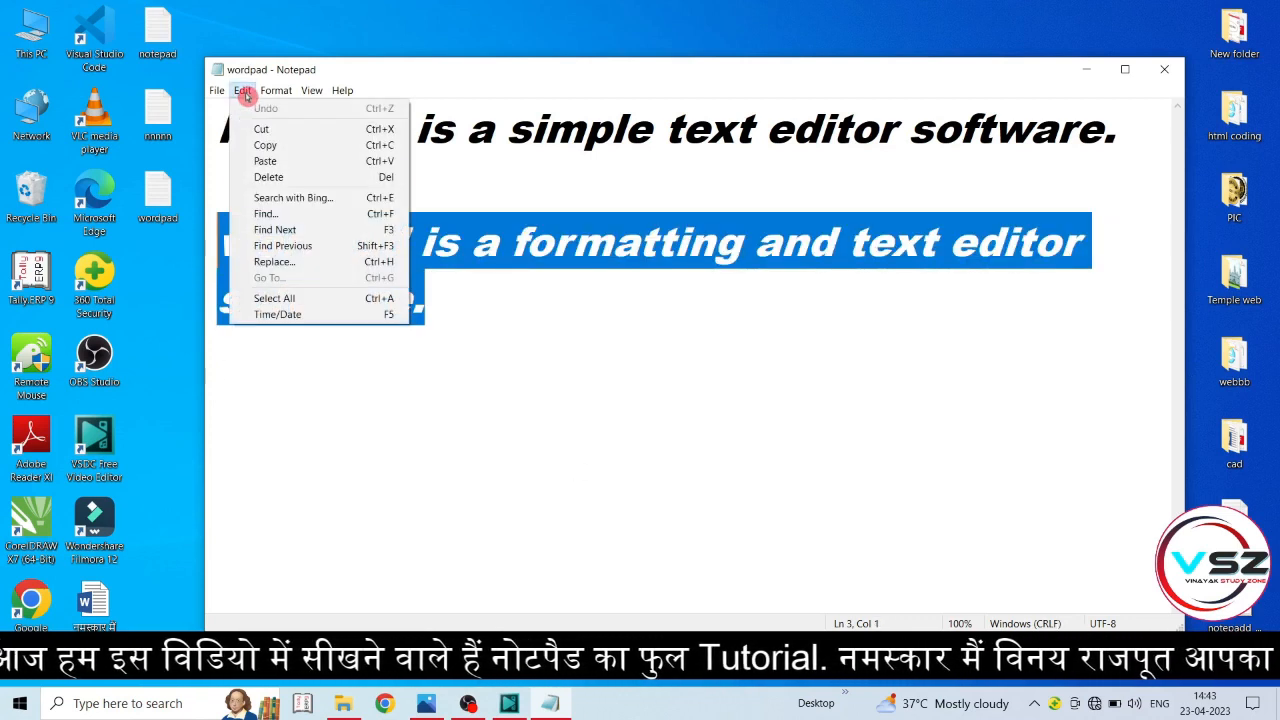
left_click(288, 179)
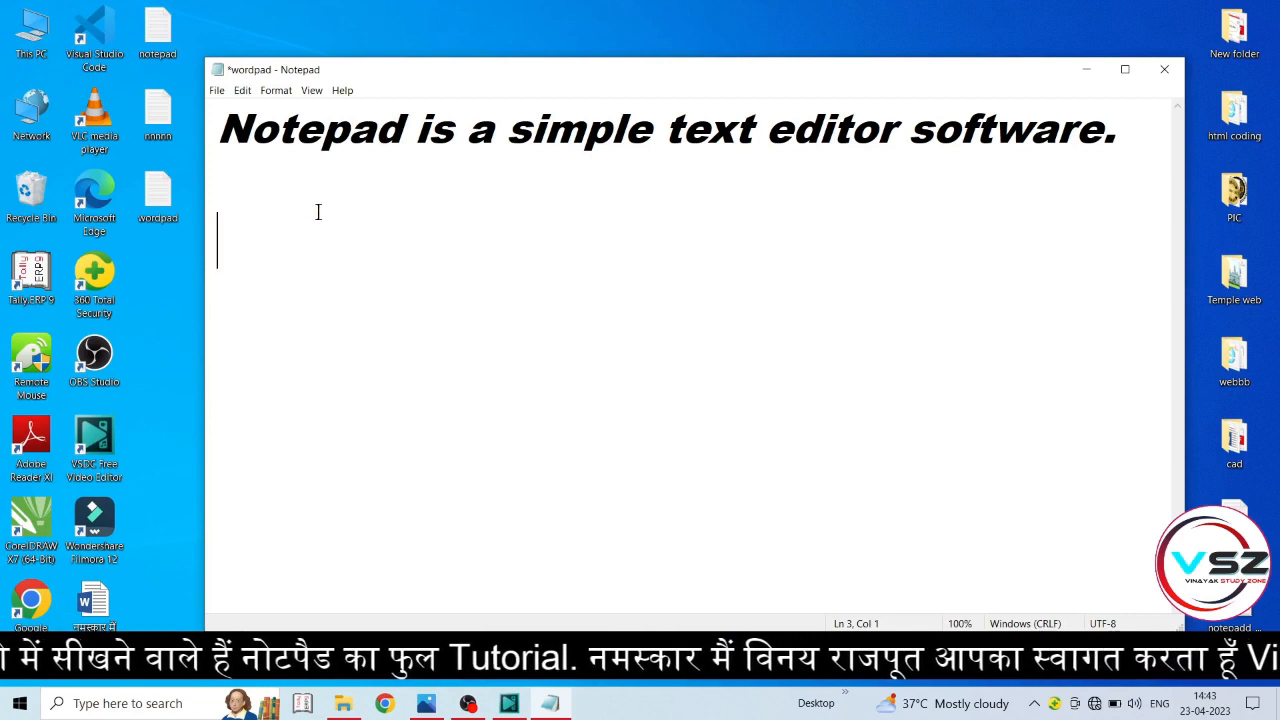
left_click(243, 92)
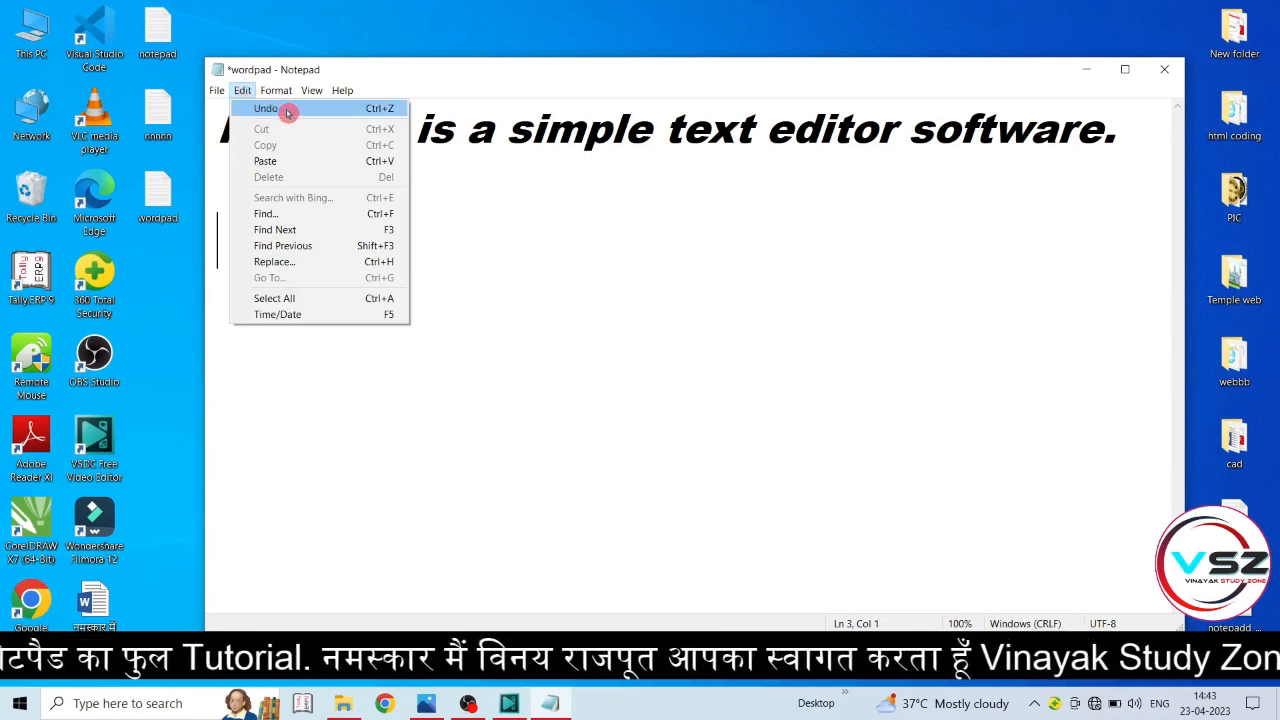
left_click(287, 112)
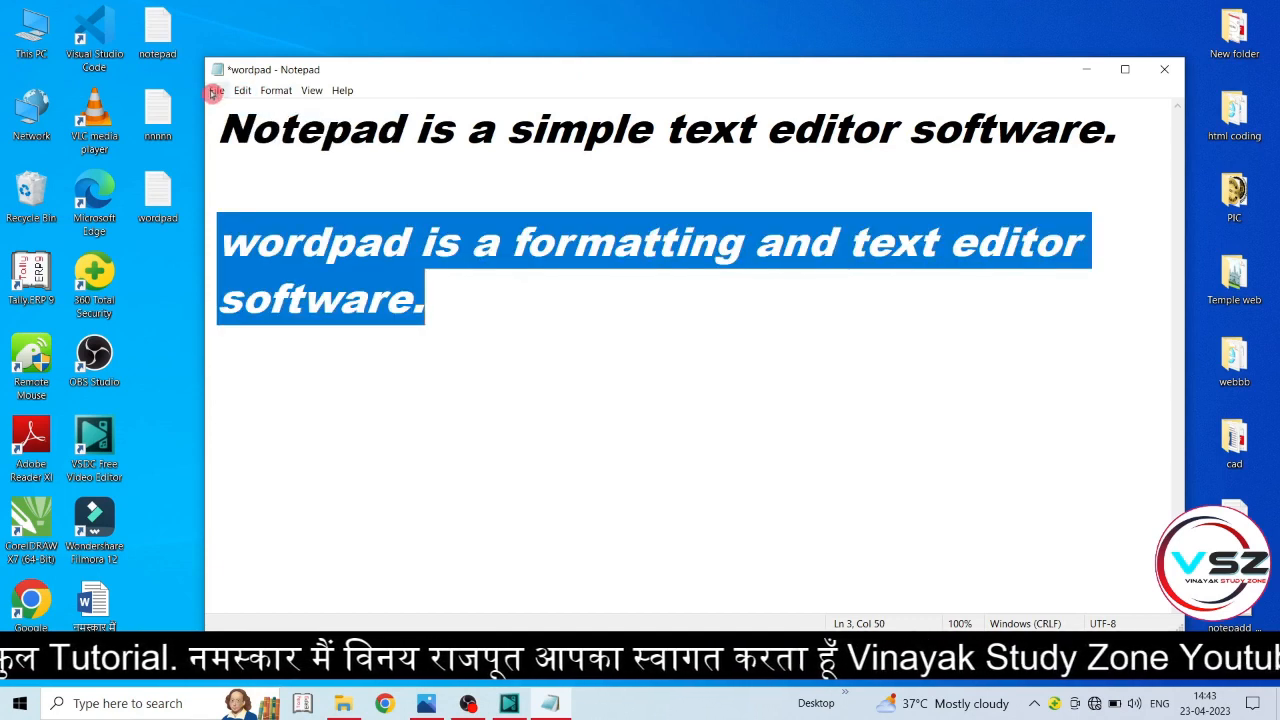
Stretch the window to full screen height and move the wordpad sentence six lines further down by cutting and pasting it
left_click(243, 90)
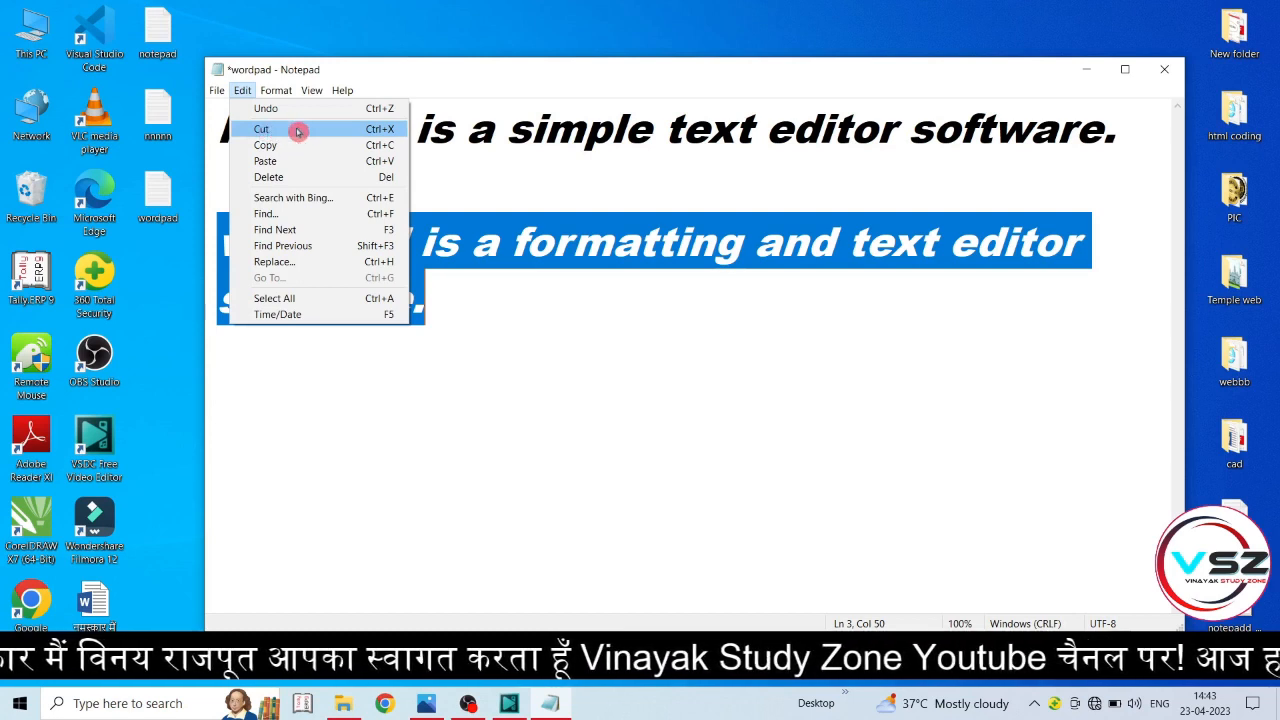
left_click(287, 131)
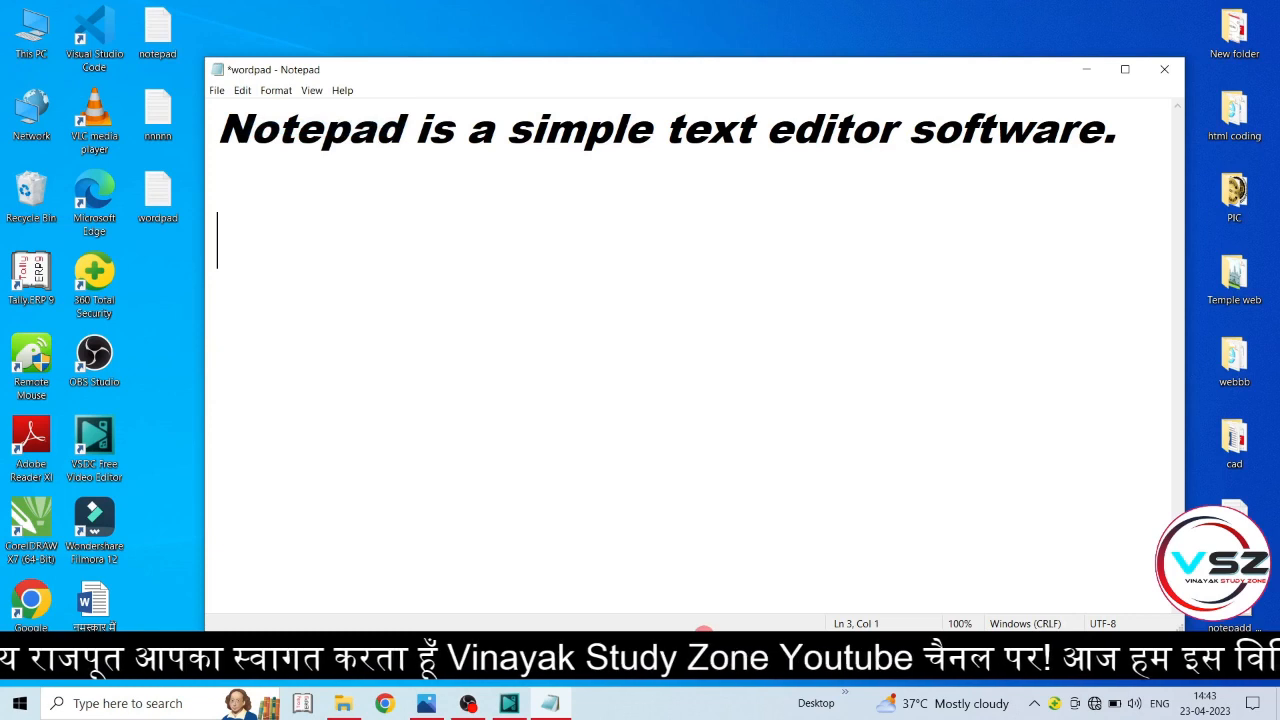
double_click(624, 638)
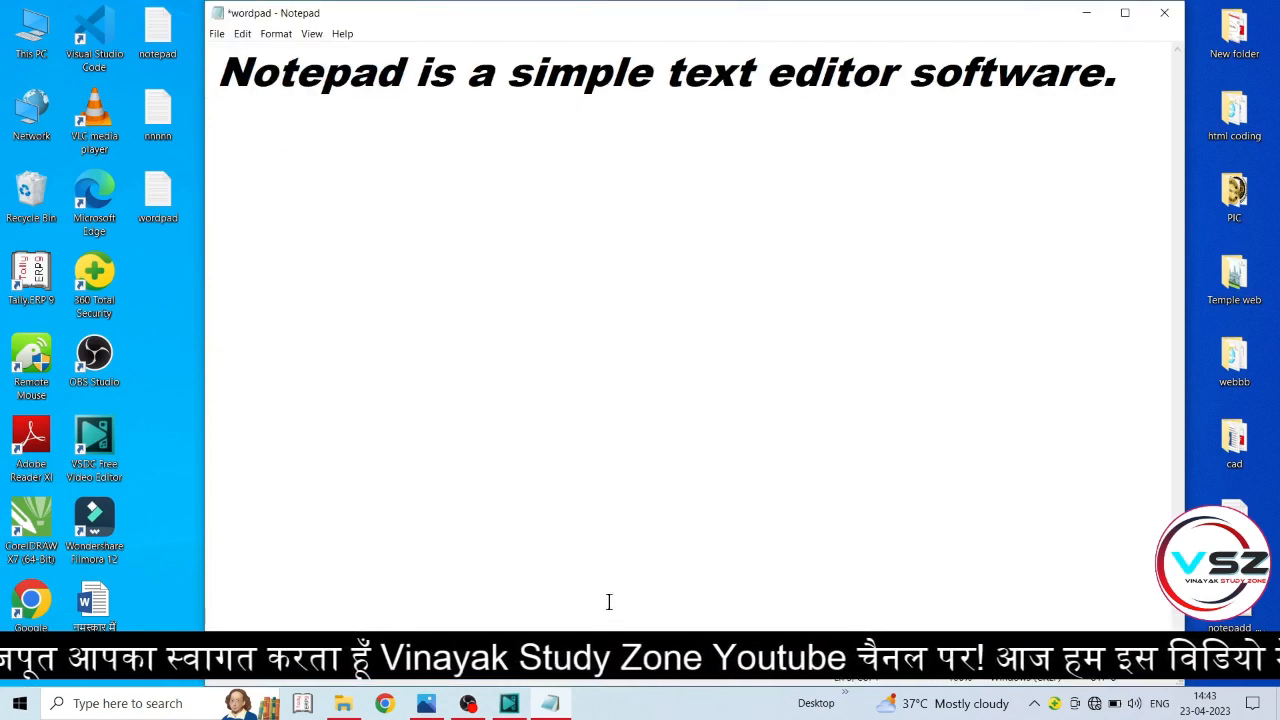
key("Return")
key("Return")
key("Return")
key("Return")
key("Return")
key("Return")
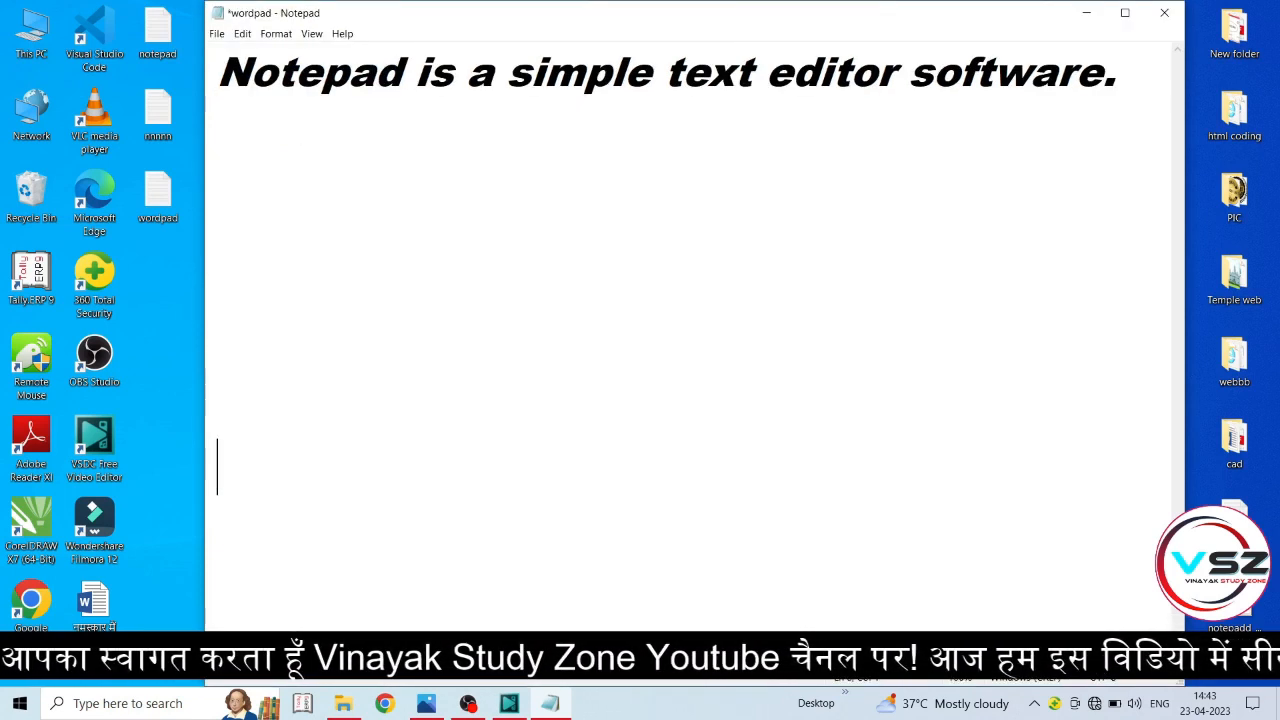
left_click(242, 33)
left_click(279, 103)
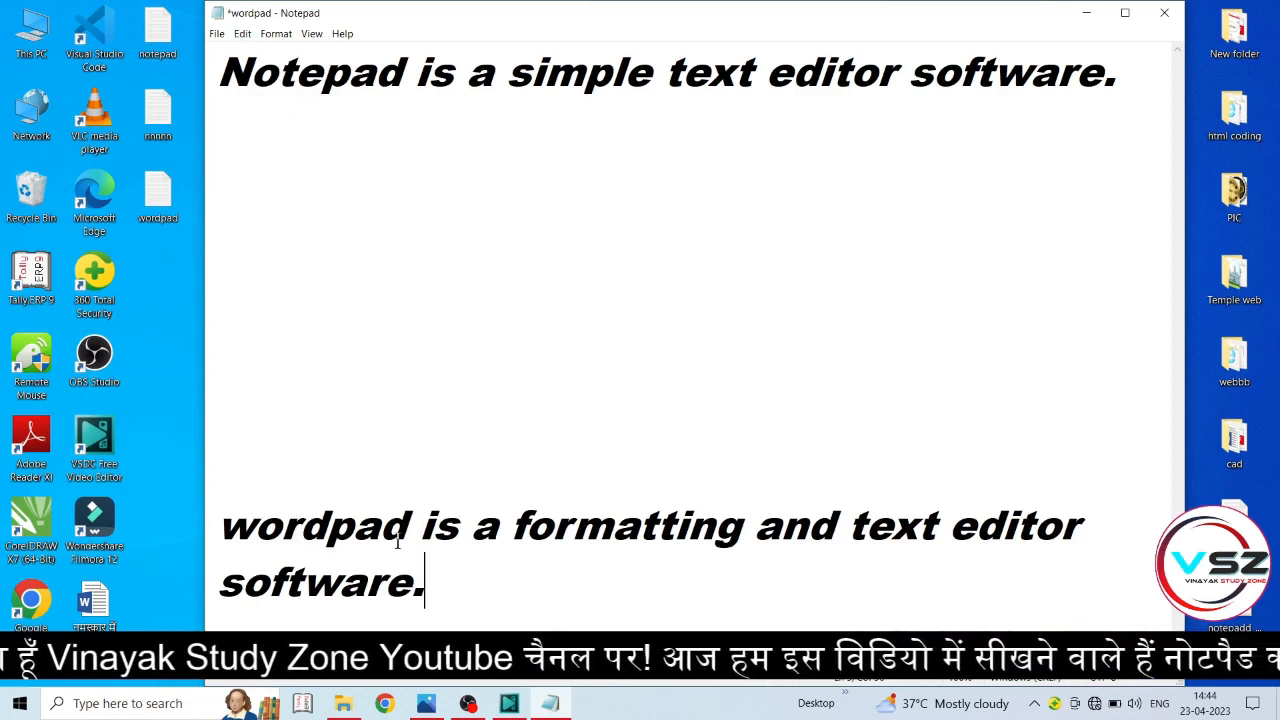
Copy the wordpad sentence, paste it on the empty line directly below the first sentence, and highlight the copies to compare them
left_click_drag(427, 600, 213, 545)
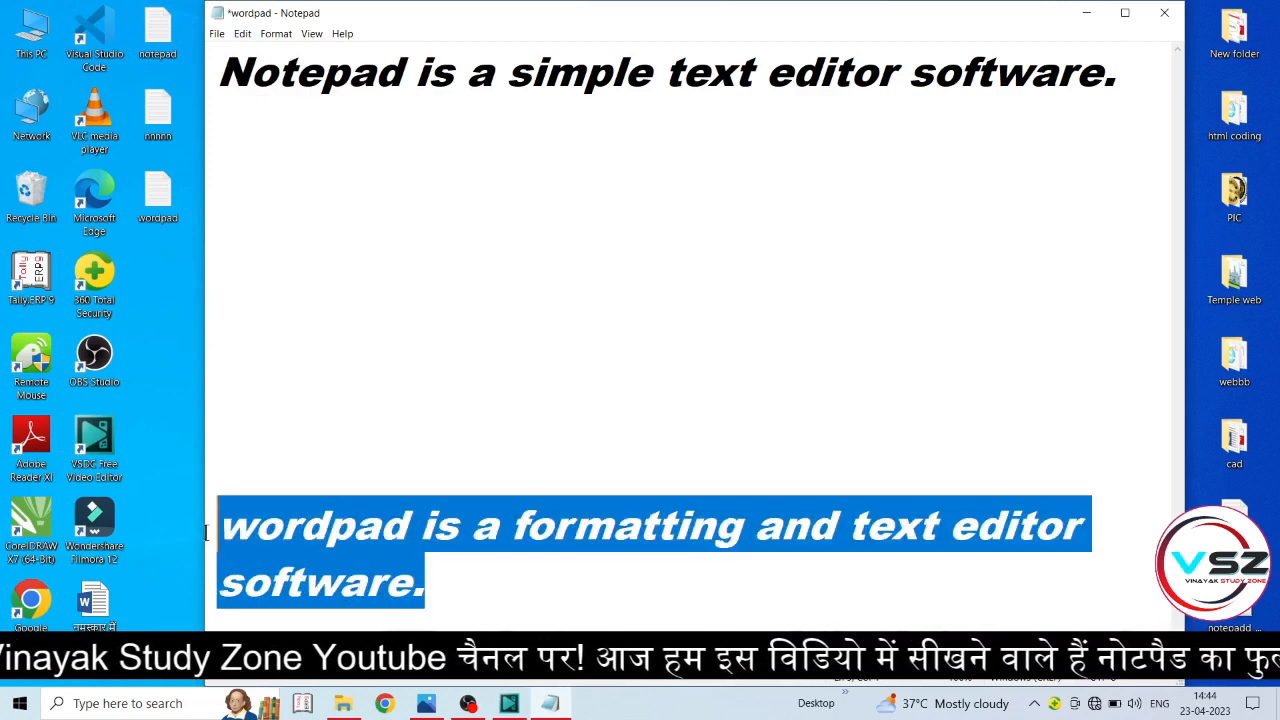
left_click(242, 33)
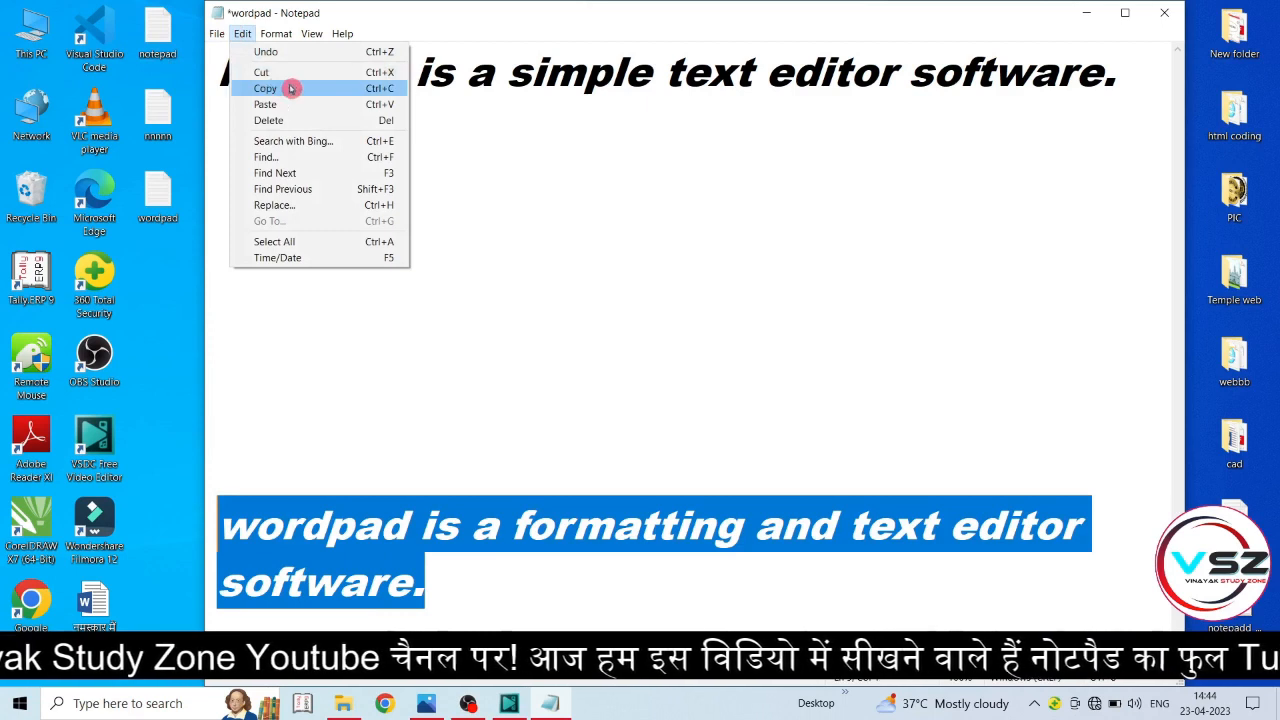
left_click(290, 88)
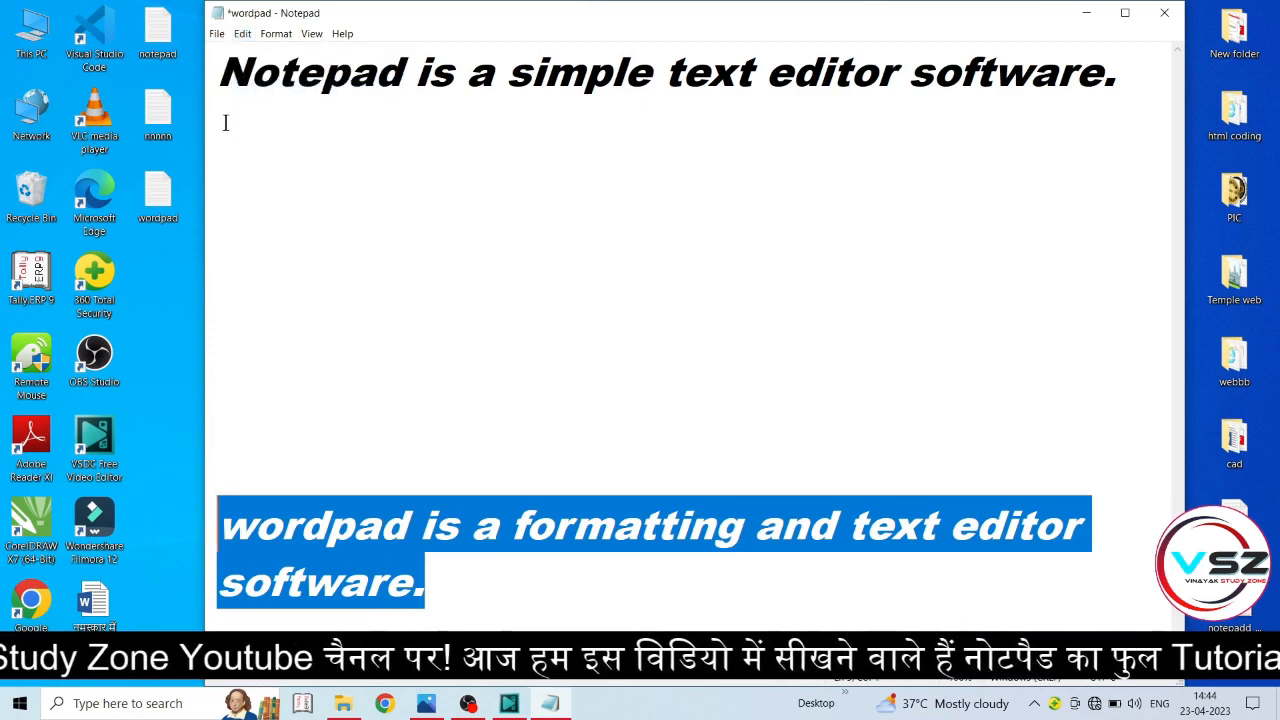
left_click(226, 124)
left_click(242, 33)
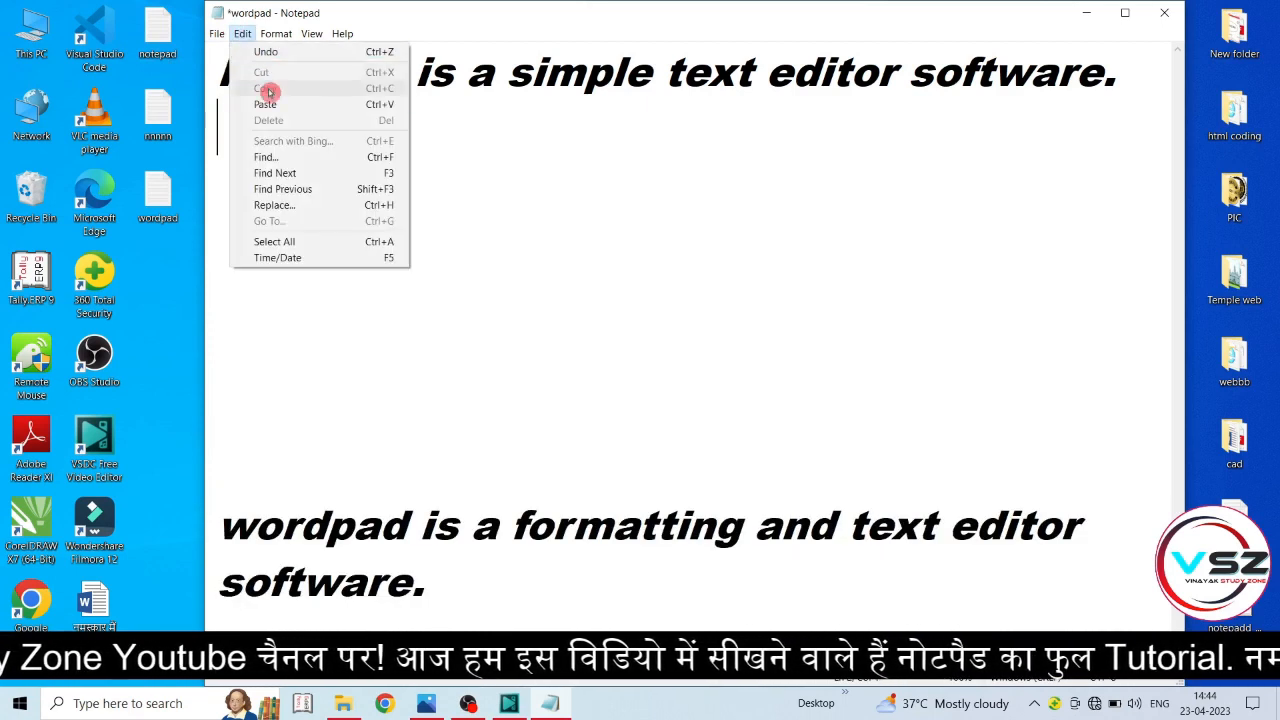
left_click(268, 106)
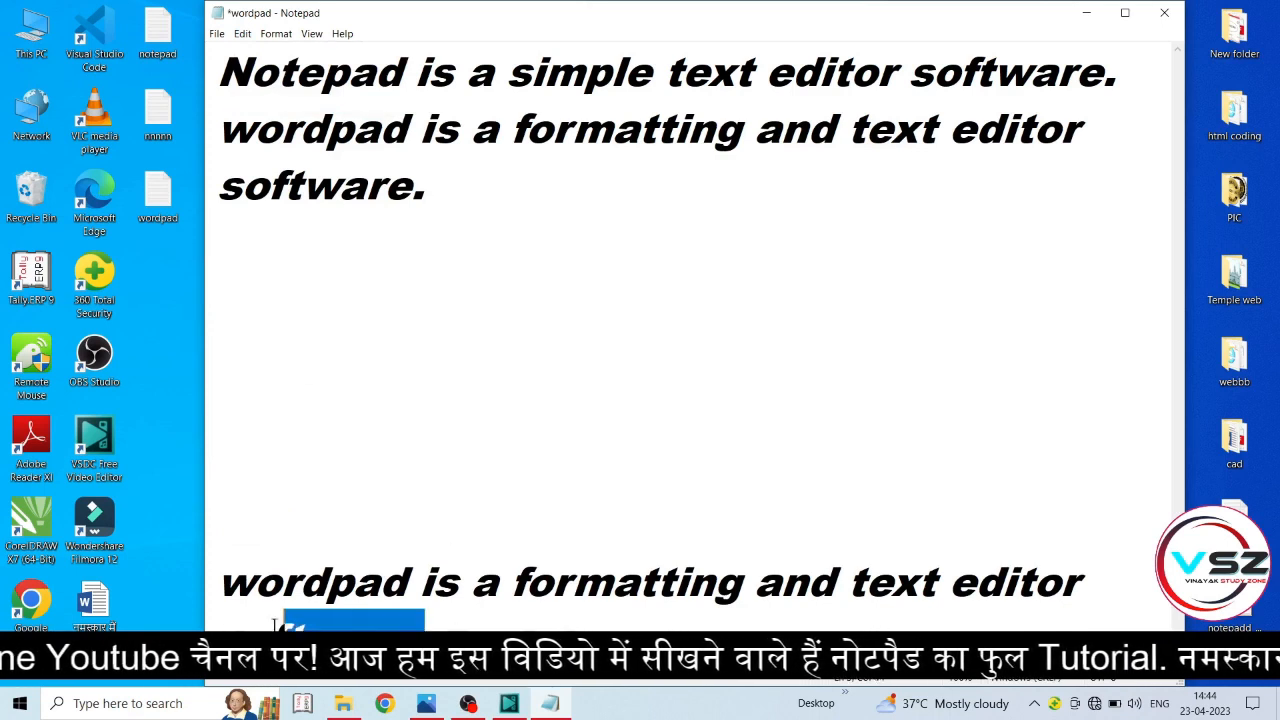
left_click_drag(275, 625, 202, 580)
left_click_drag(433, 185, 226, 132)
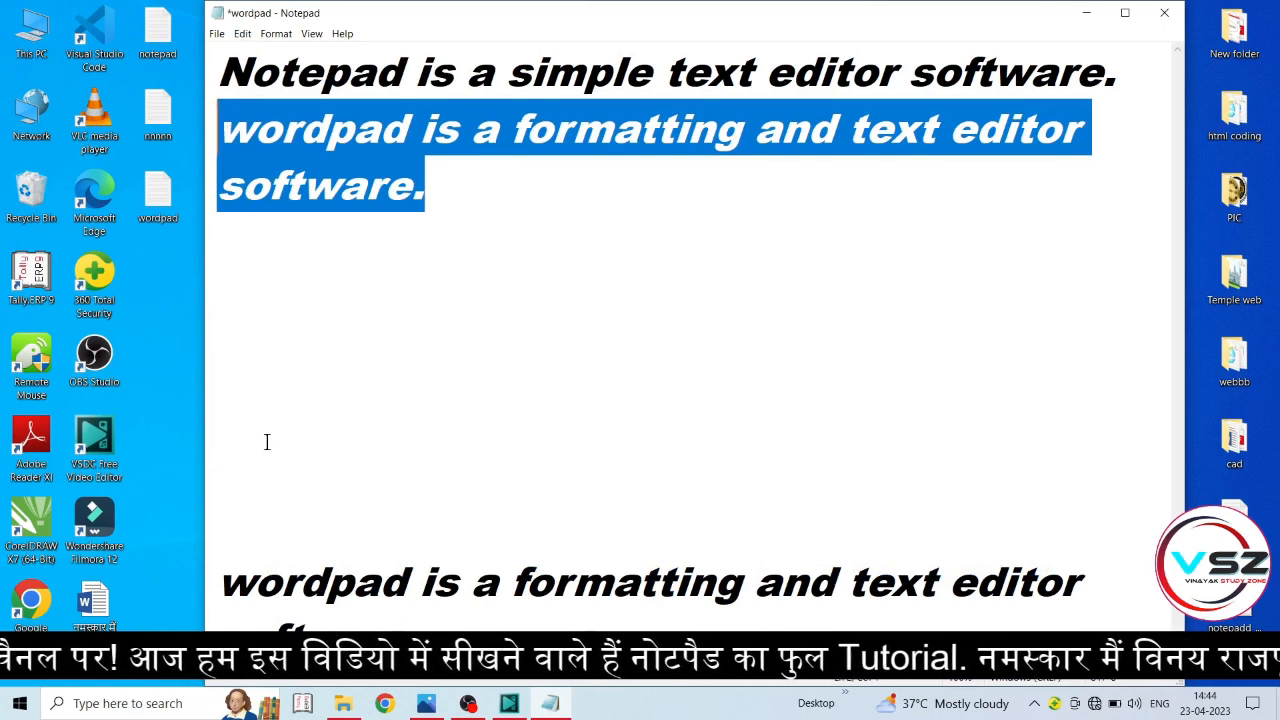
Delete both copies of the wordpad sentence and the empty lines between them, leaving only the Notepad sentence
left_click(293, 421)
left_click(242, 33)
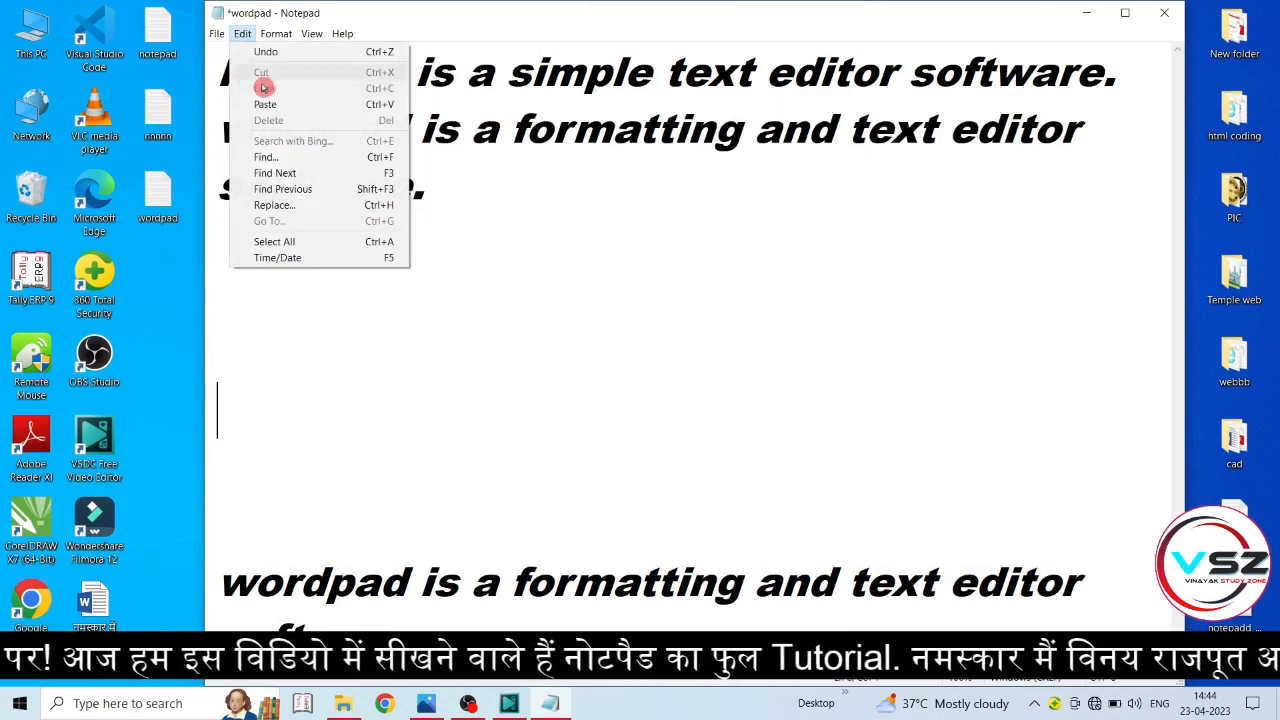
left_click(383, 440)
left_click_drag(432, 638, 171, 144)
key("Delete")
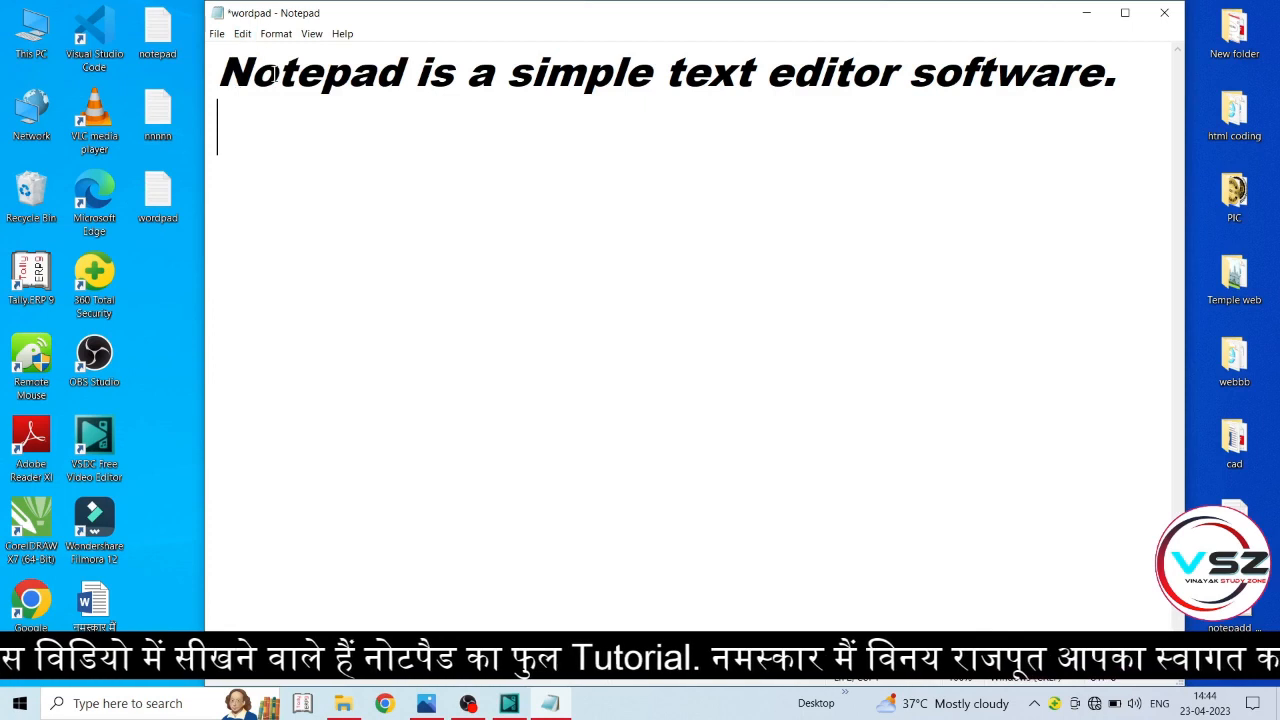
Reduce the font size of the text to a smaller preset, keeping the Arial Black Oblique font
left_click(274, 33)
left_click(330, 70)
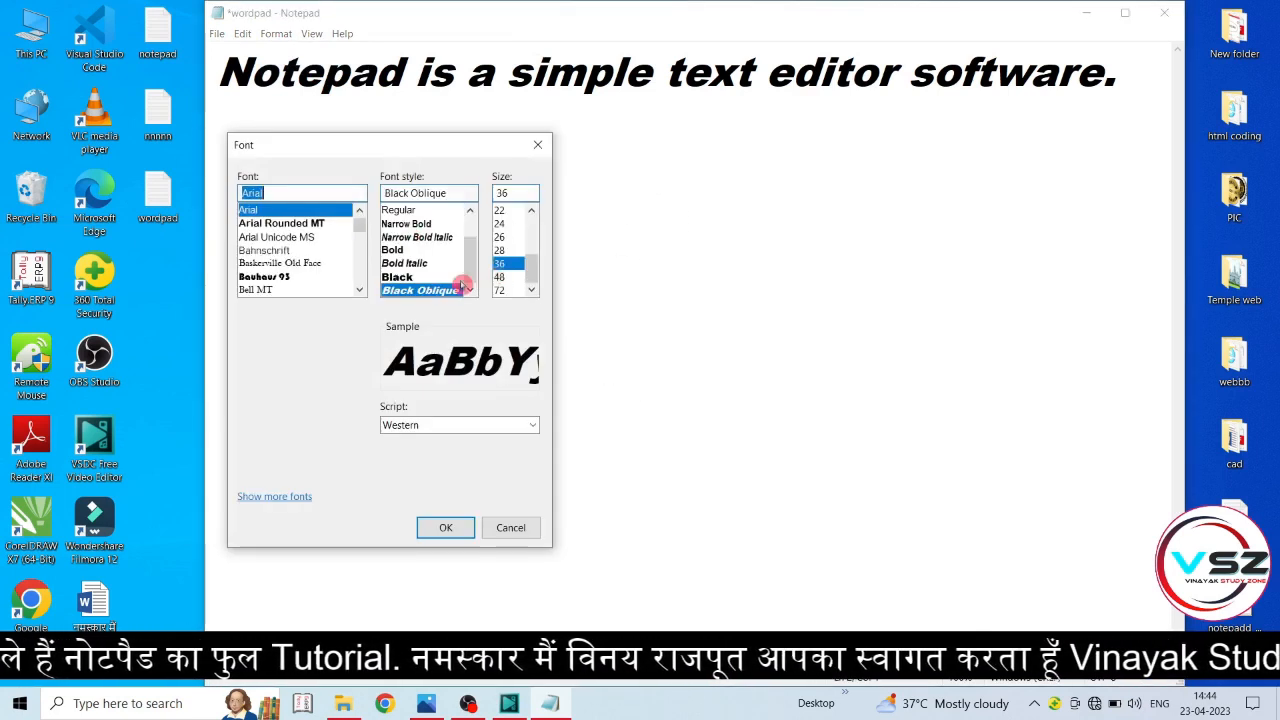
left_click_drag(533, 275, 532, 266)
left_click(500, 250)
left_click(440, 527)
Copy the sentence "Notepad is a simple text editor software." and paste it 18 times directly after itself
left_click_drag(822, 69, 168, 67)
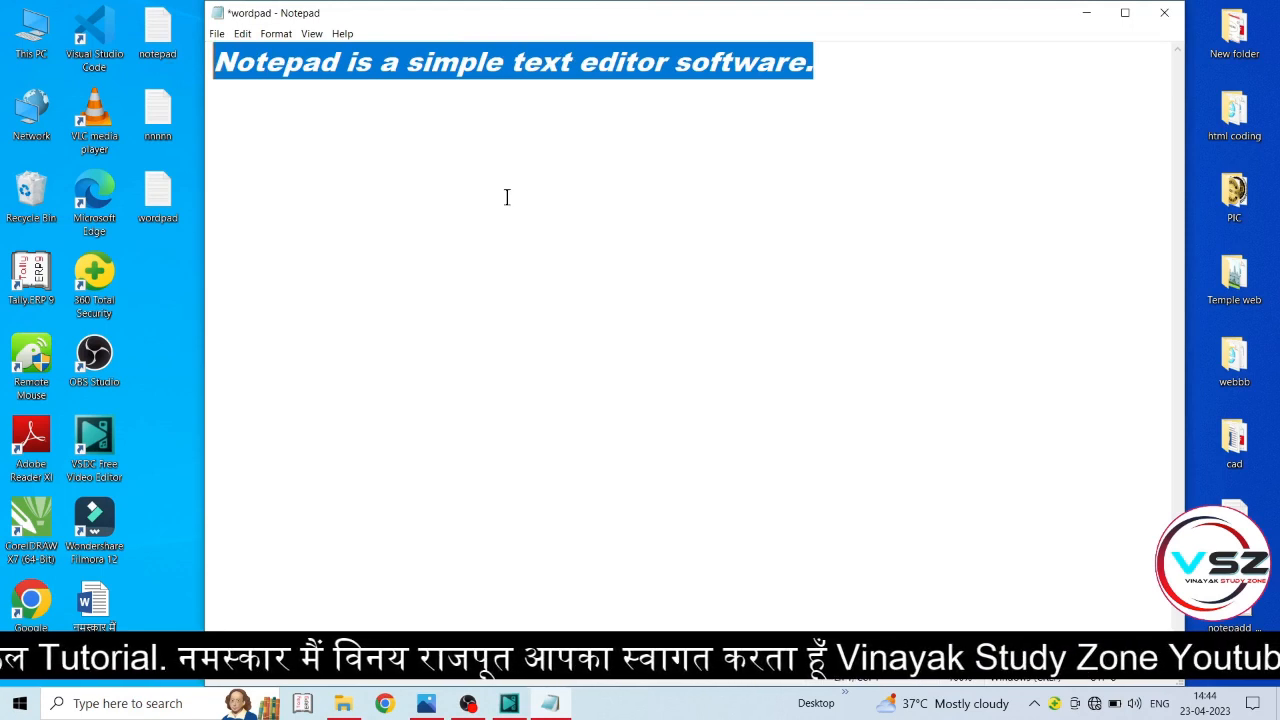
left_click(242, 33)
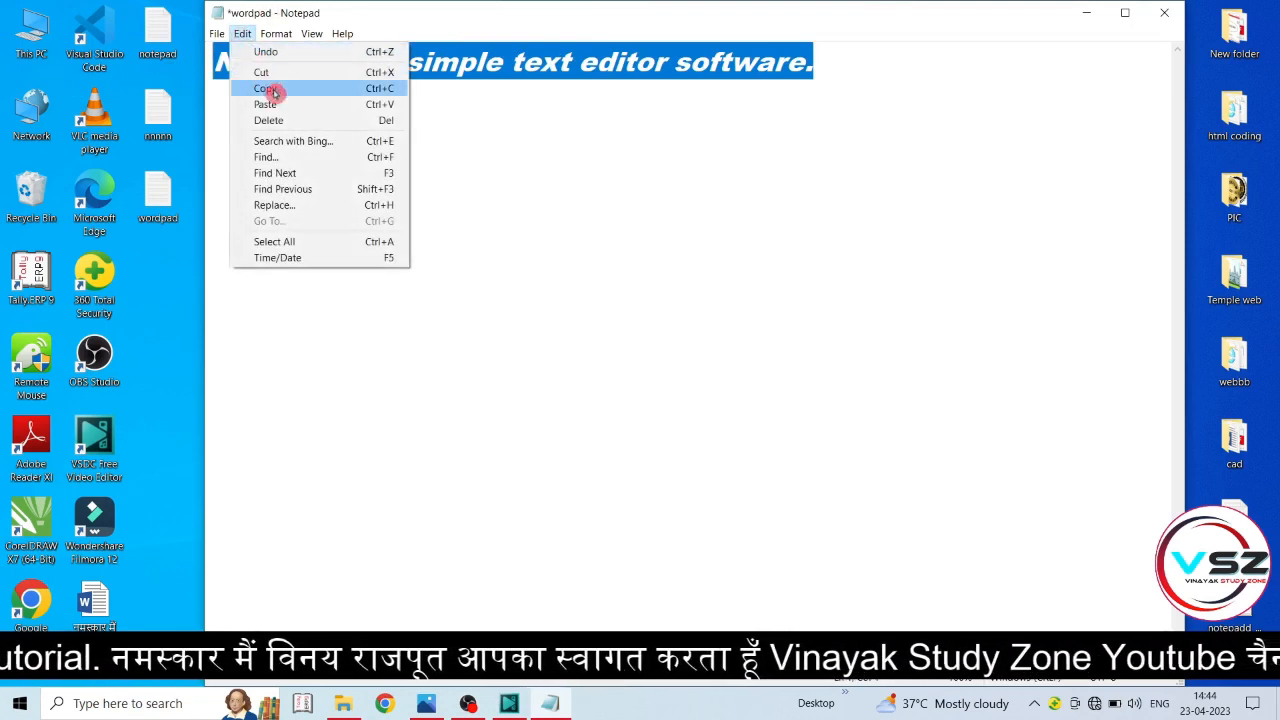
left_click(270, 92)
left_click(858, 70)
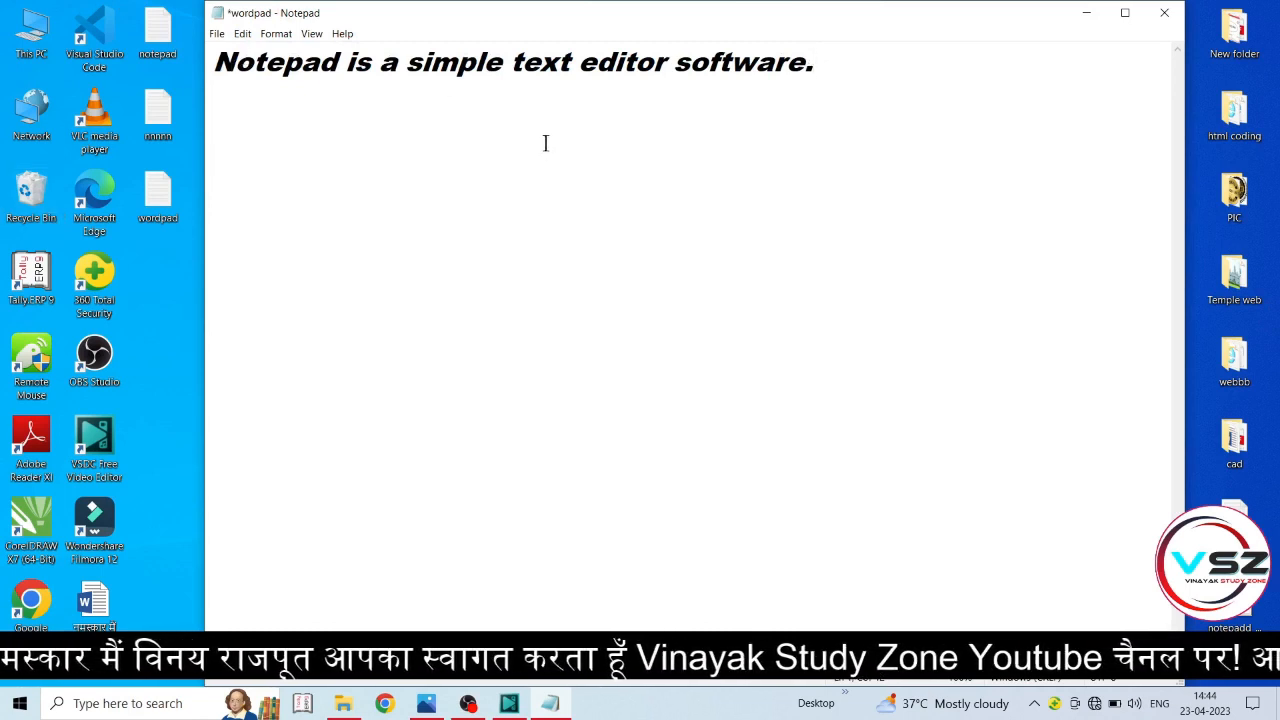
key("ctrl+v")
key("ctrl+v")
key("ctrl+v")
key("ctrl+v")
key("ctrl+v")
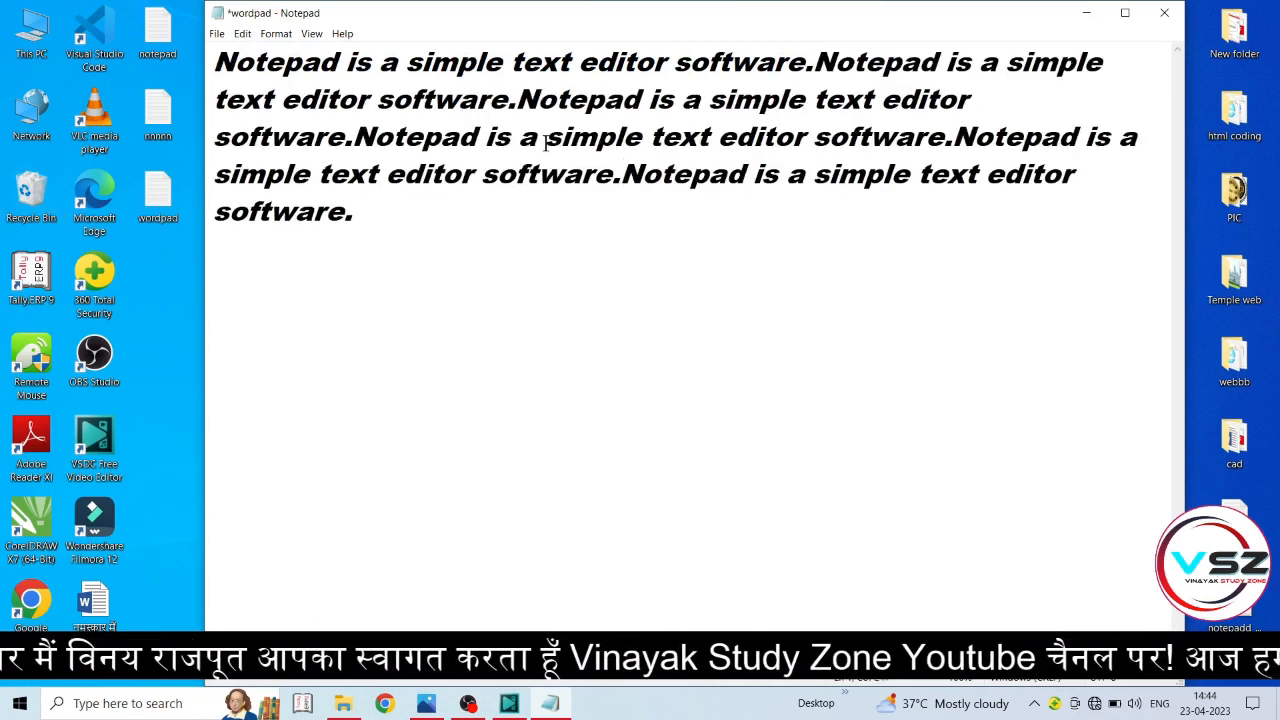
key("ctrl+v")
key("ctrl+v")
key("ctrl+v")
key("ctrl+v")
key("ctrl+v")
key("ctrl+v")
key("ctrl+v")
key("ctrl+v")
key("ctrl+v")
key("ctrl+v")
key("ctrl+v")
key("ctrl+v")
key("ctrl+v")
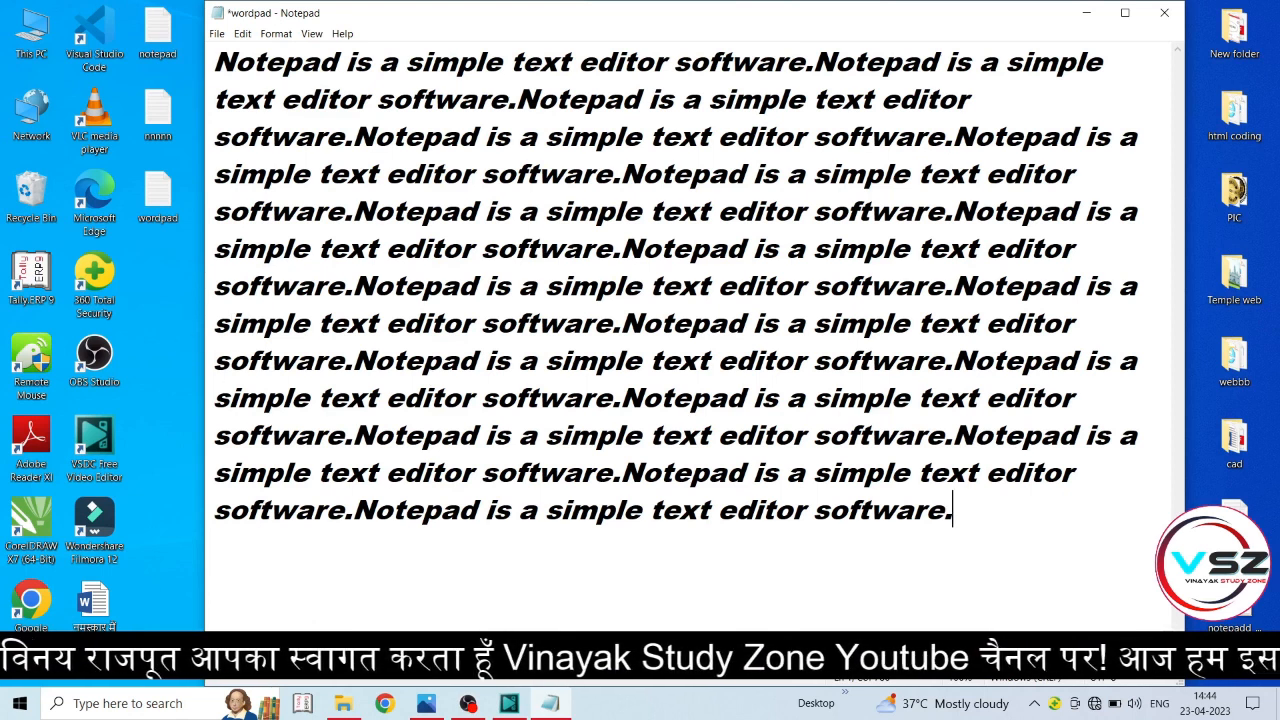
Search downward for "Notepad" from the start of the text, stepping through the occurrences one by one
left_click(242, 34)
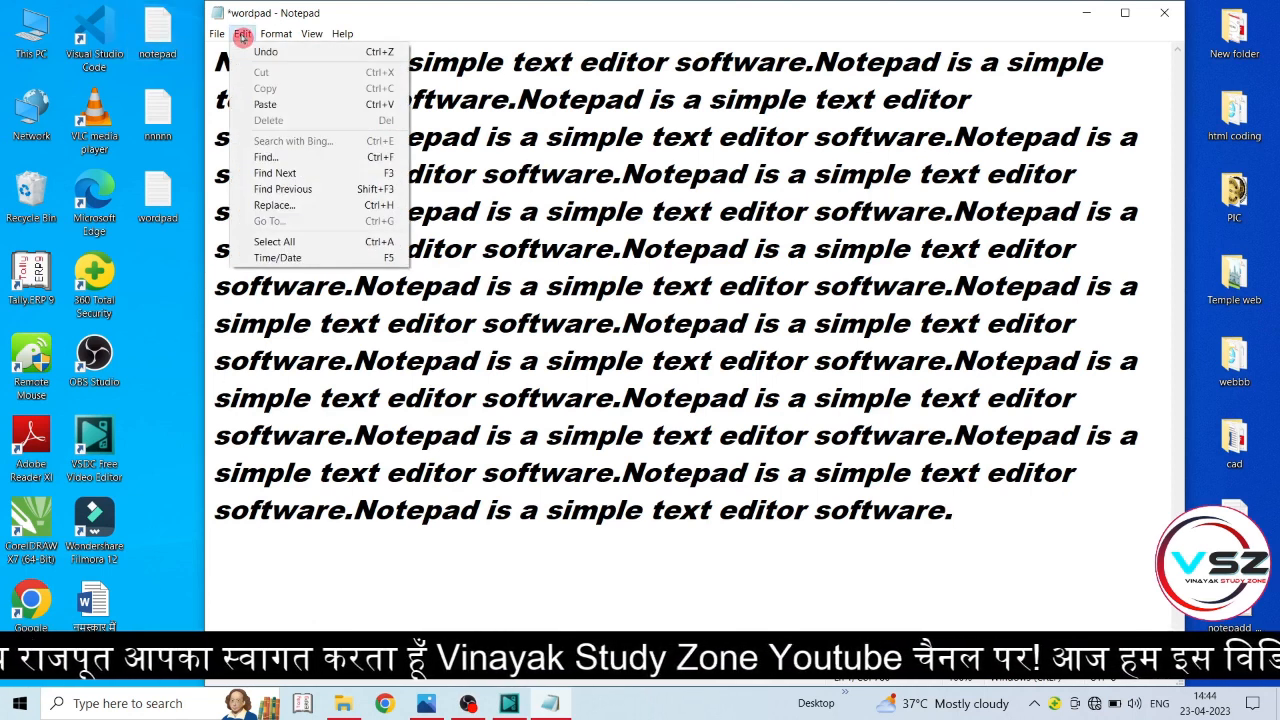
left_click(270, 157)
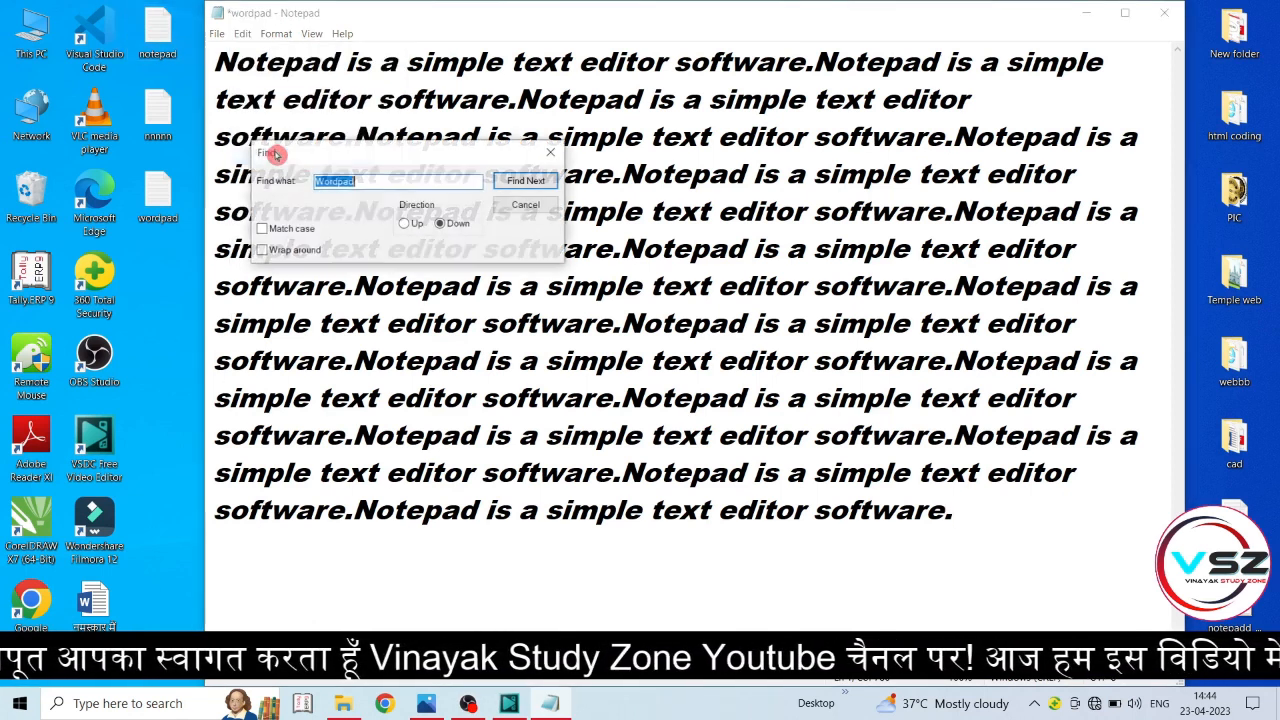
left_click_drag(368, 157, 688, 205)
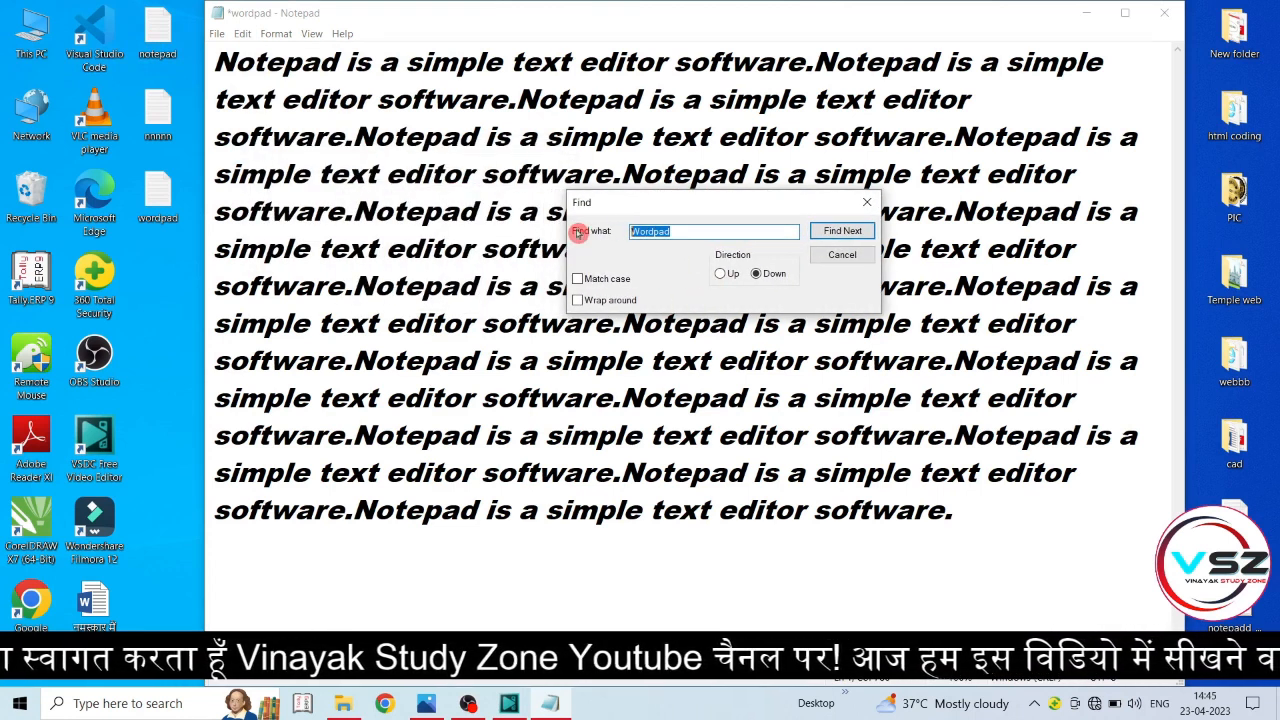
type("Note")
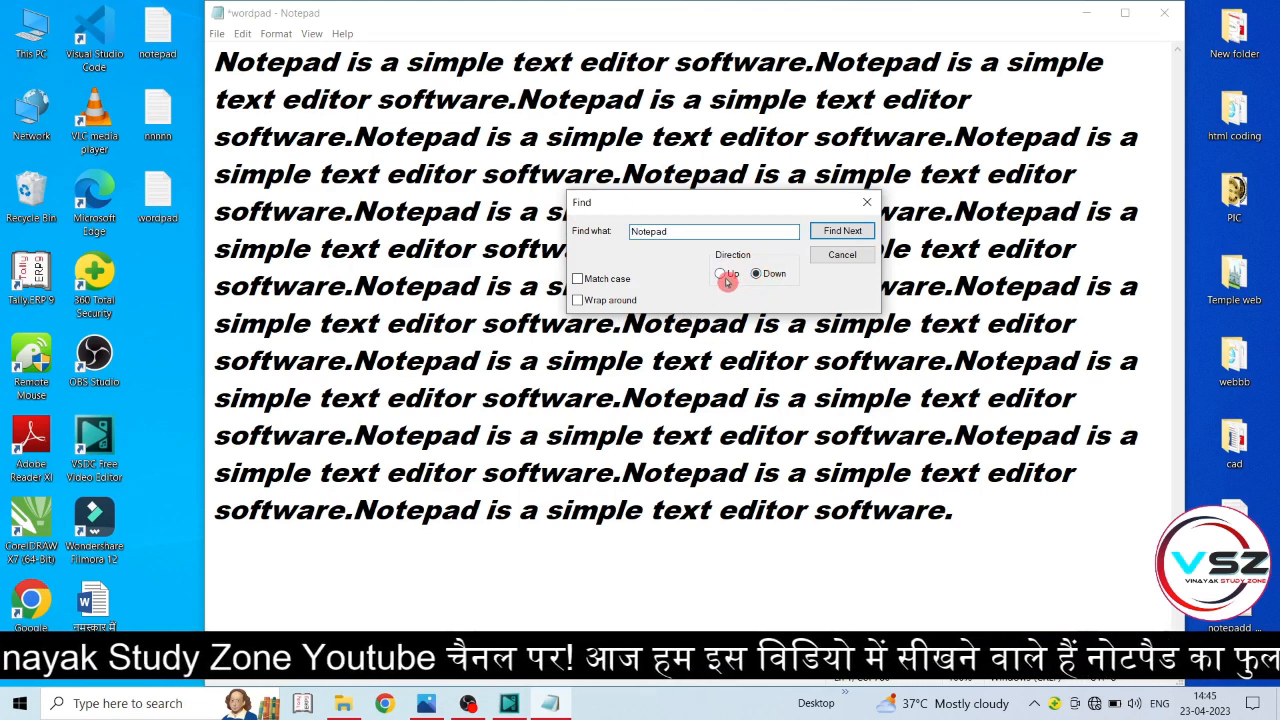
left_click(214, 68)
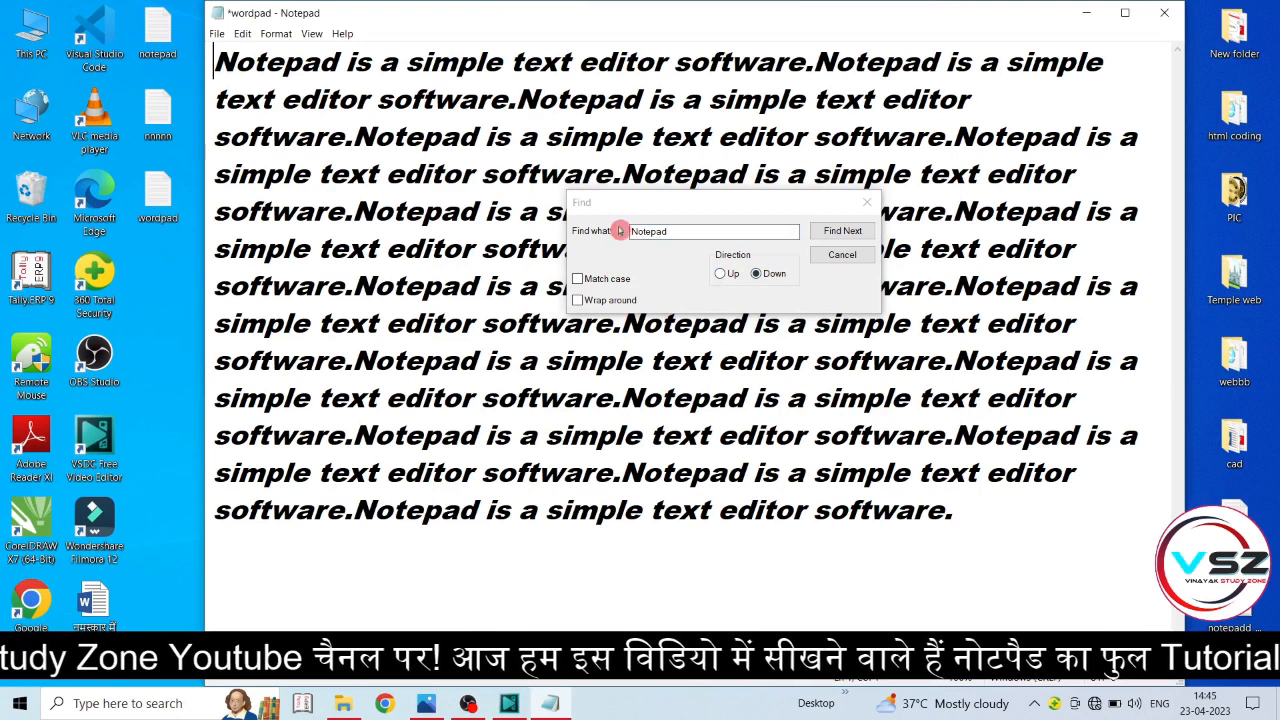
left_click(855, 231)
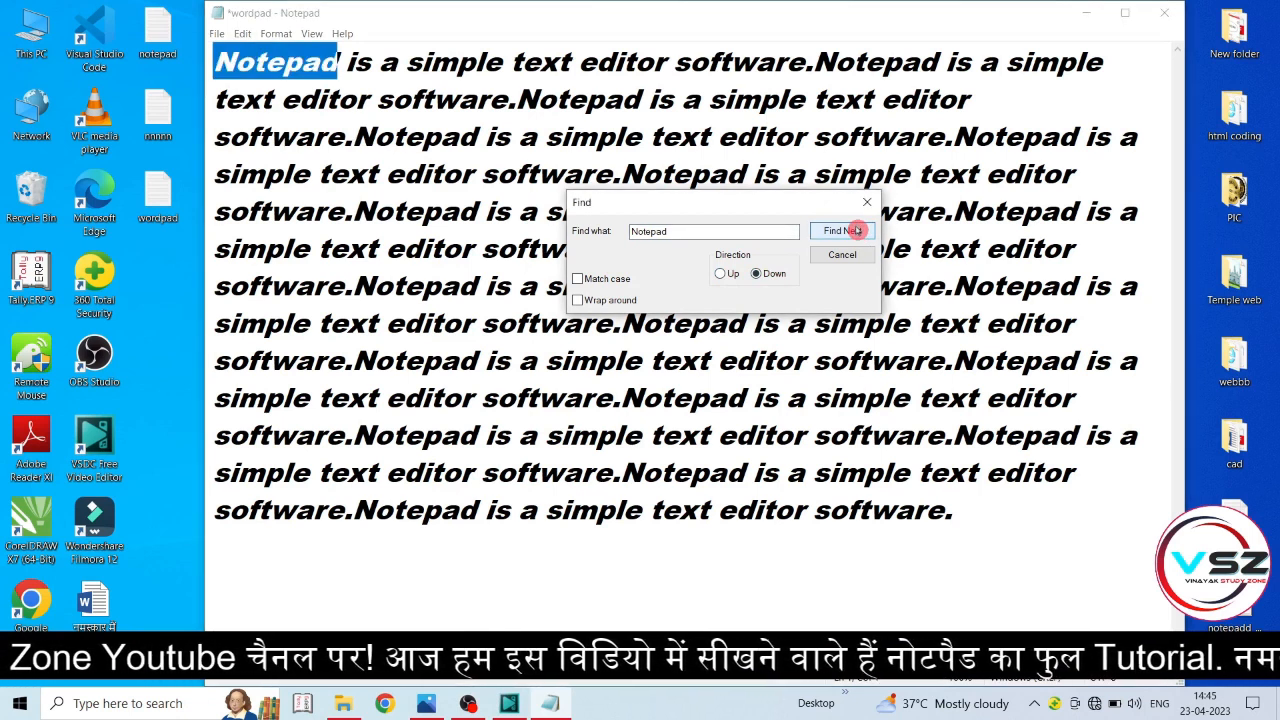
left_click(855, 231)
left_click(855, 231)
left_click(855, 231)
left_click(855, 231)
left_click(855, 231)
left_click(855, 231)
left_click(850, 232)
left_click(845, 232)
left_click(842, 231)
left_click(842, 231)
left_click(842, 231)
left_click(842, 231)
left_click(842, 231)
left_click(842, 231)
left_click(842, 231)
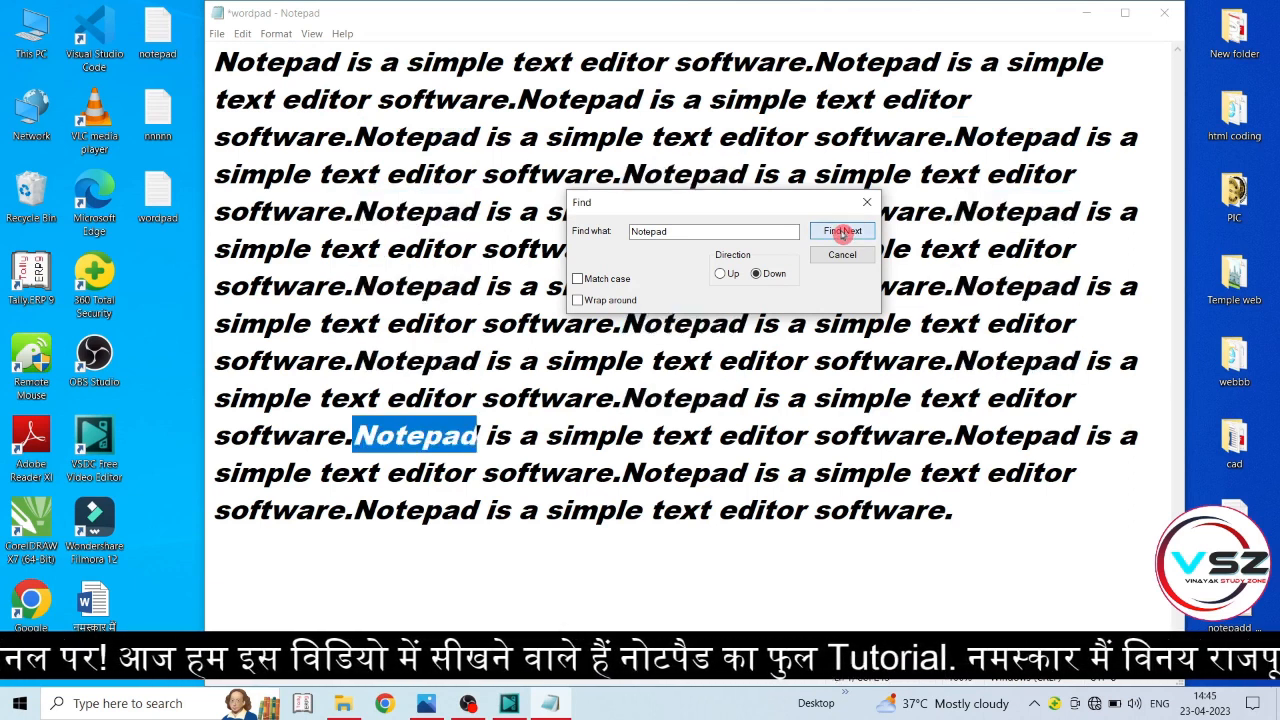
left_click(842, 231)
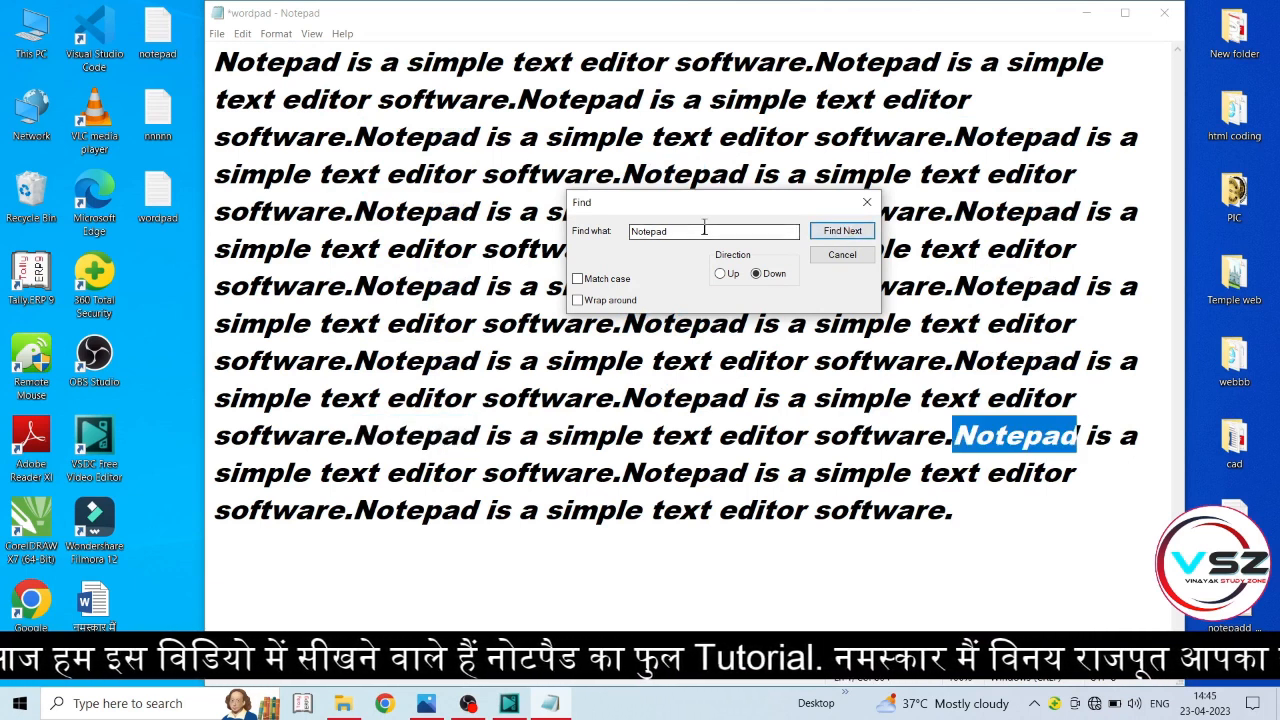
Search upward for "Notepad" from the end of the text, stepping through several occurrences, and close the search
left_click(722, 275)
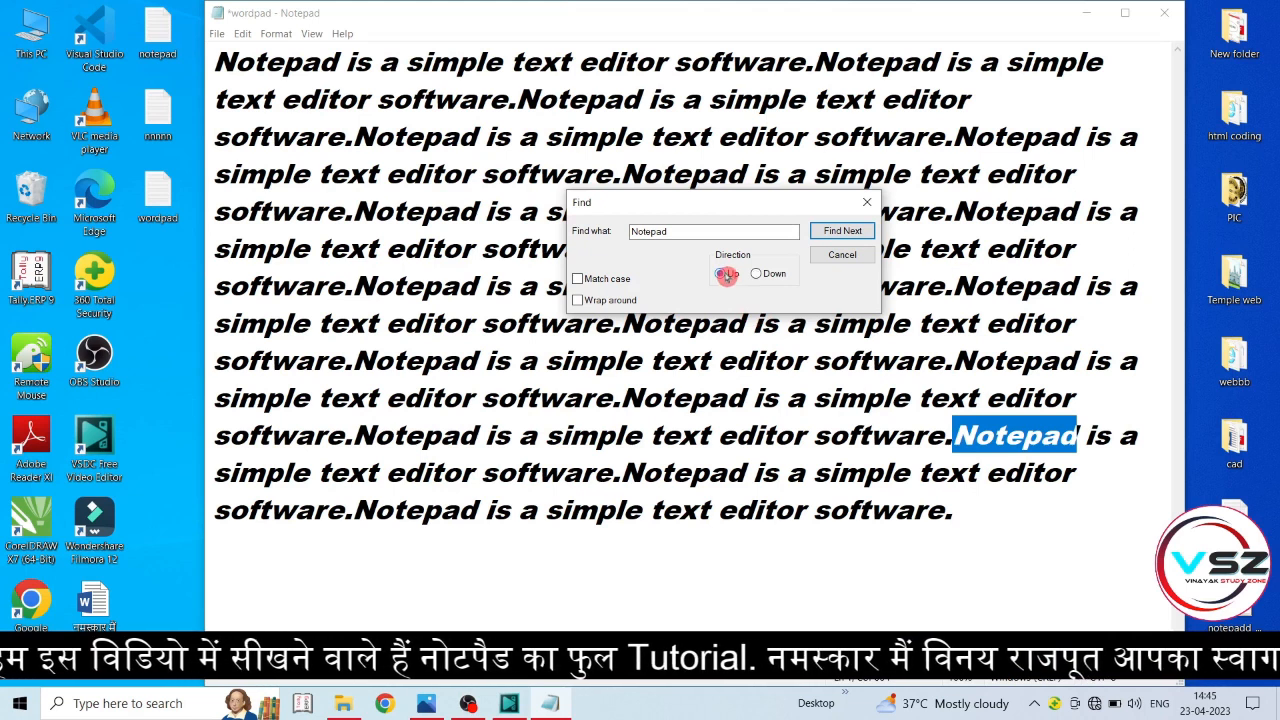
left_click(980, 523)
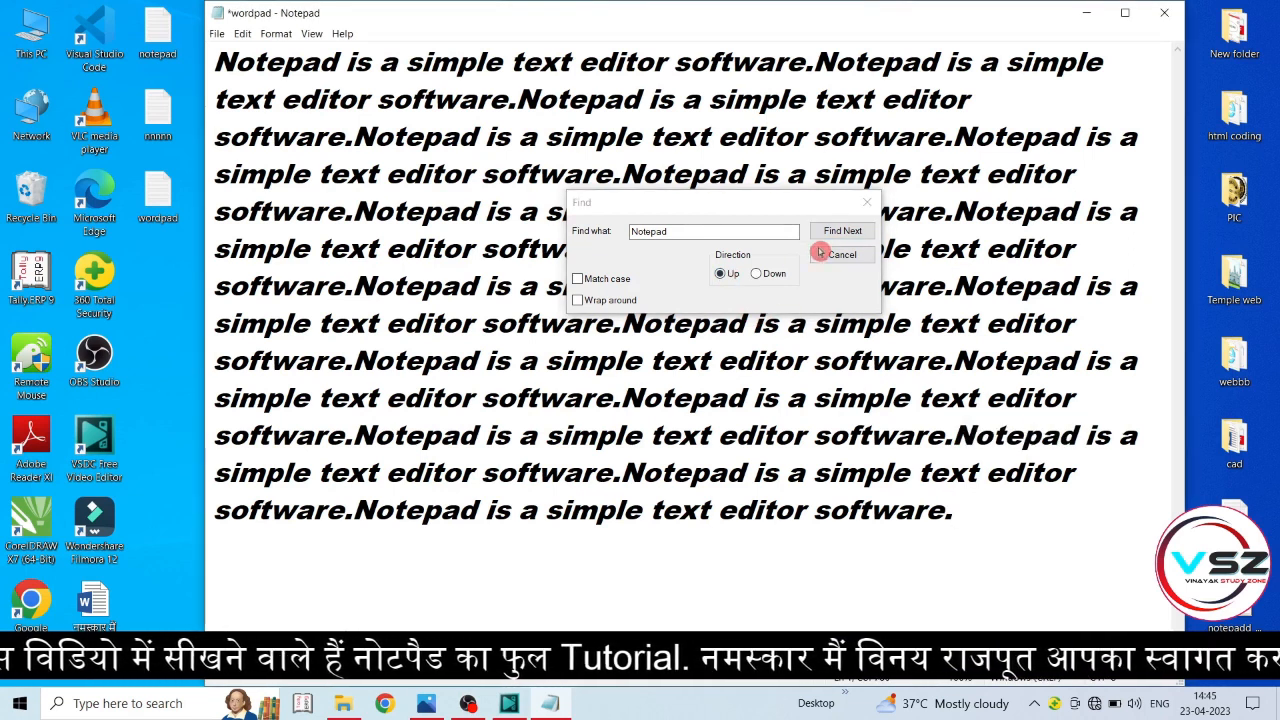
left_click_drag(803, 207, 603, 218)
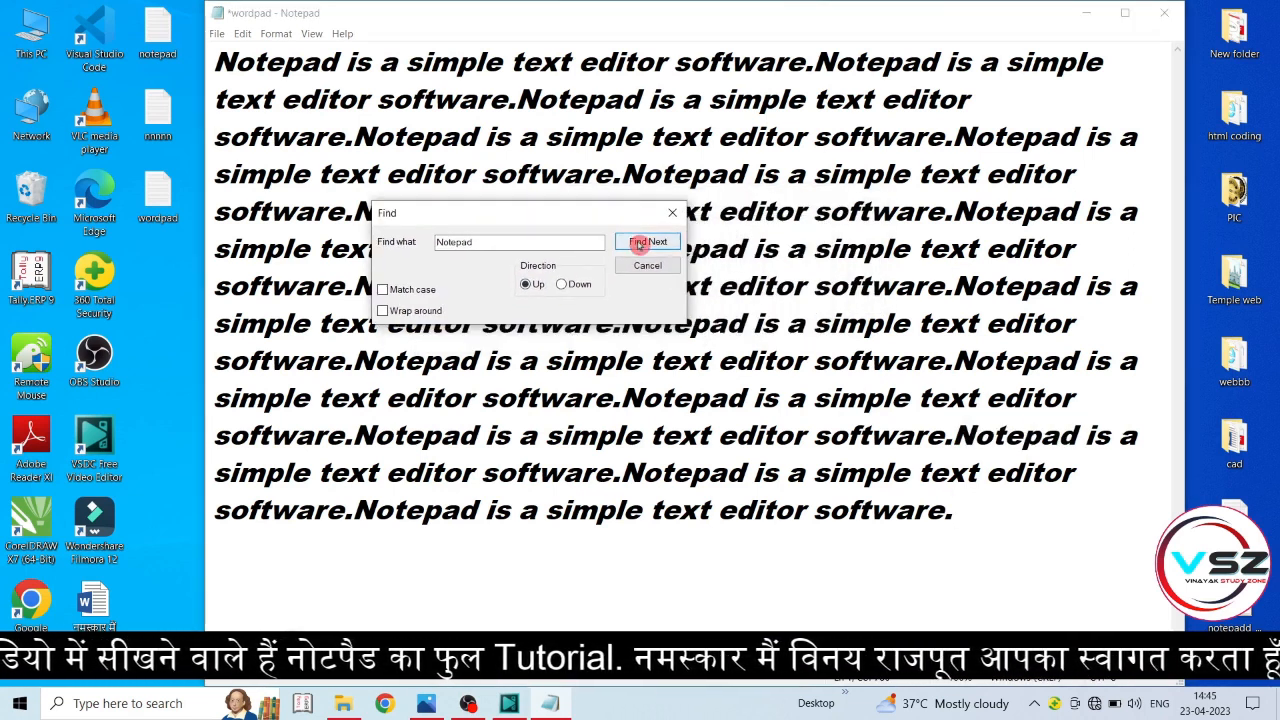
left_click(640, 243)
left_click(640, 243)
left_click(640, 243)
left_click(640, 243)
left_click(640, 243)
left_click(640, 243)
left_click(640, 243)
left_click(640, 243)
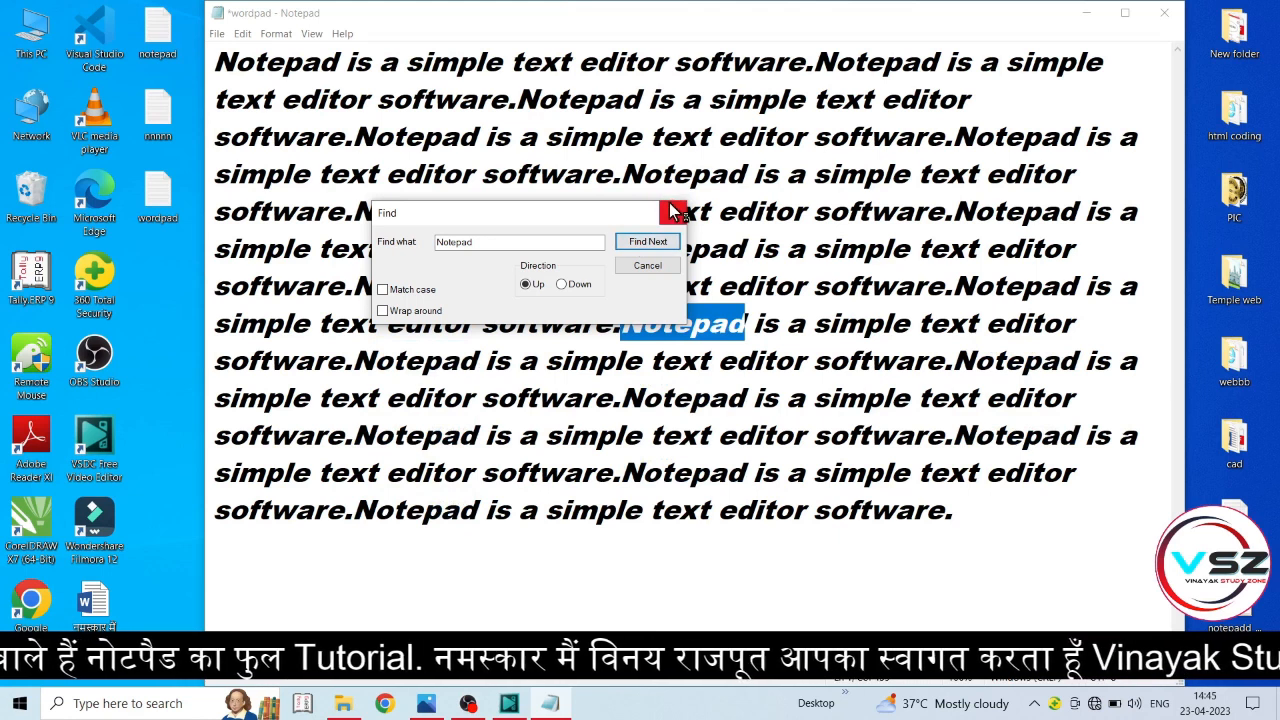
left_click(670, 211)
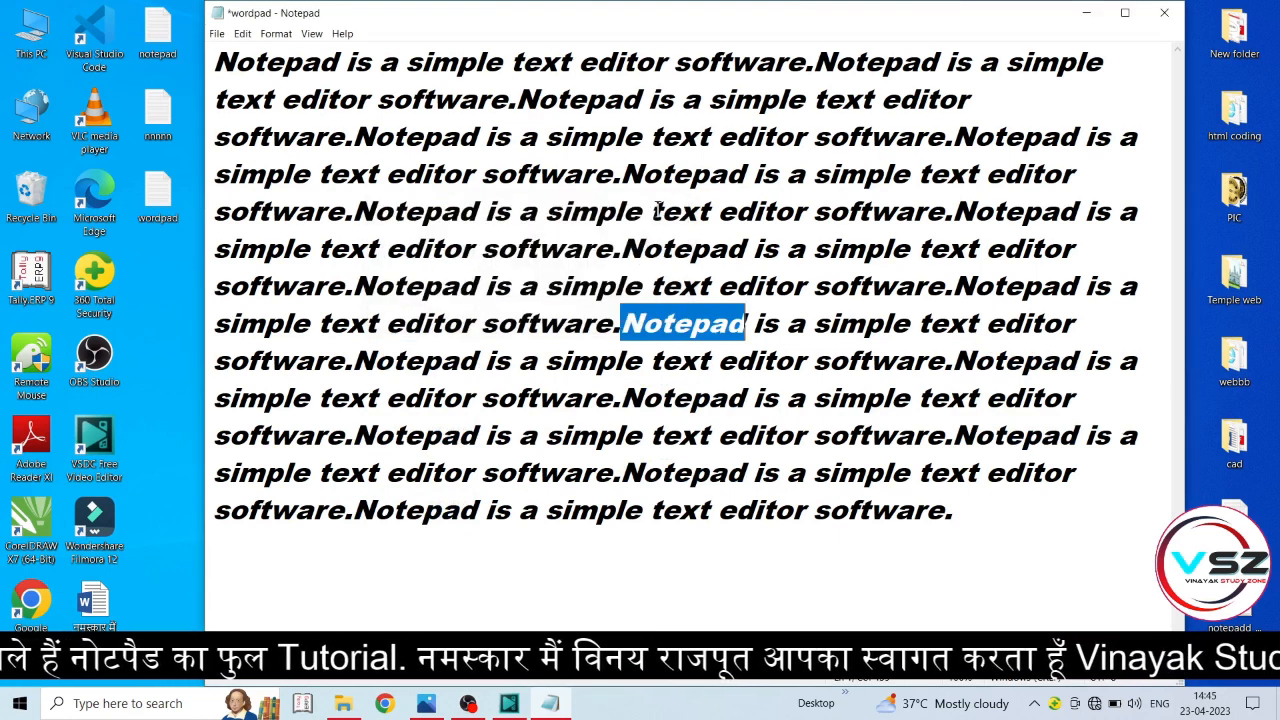
Replace the first "Notepad" in the text with "Wordpad", and replace all remaining occurrences as well
left_click(246, 34)
left_click(300, 205)
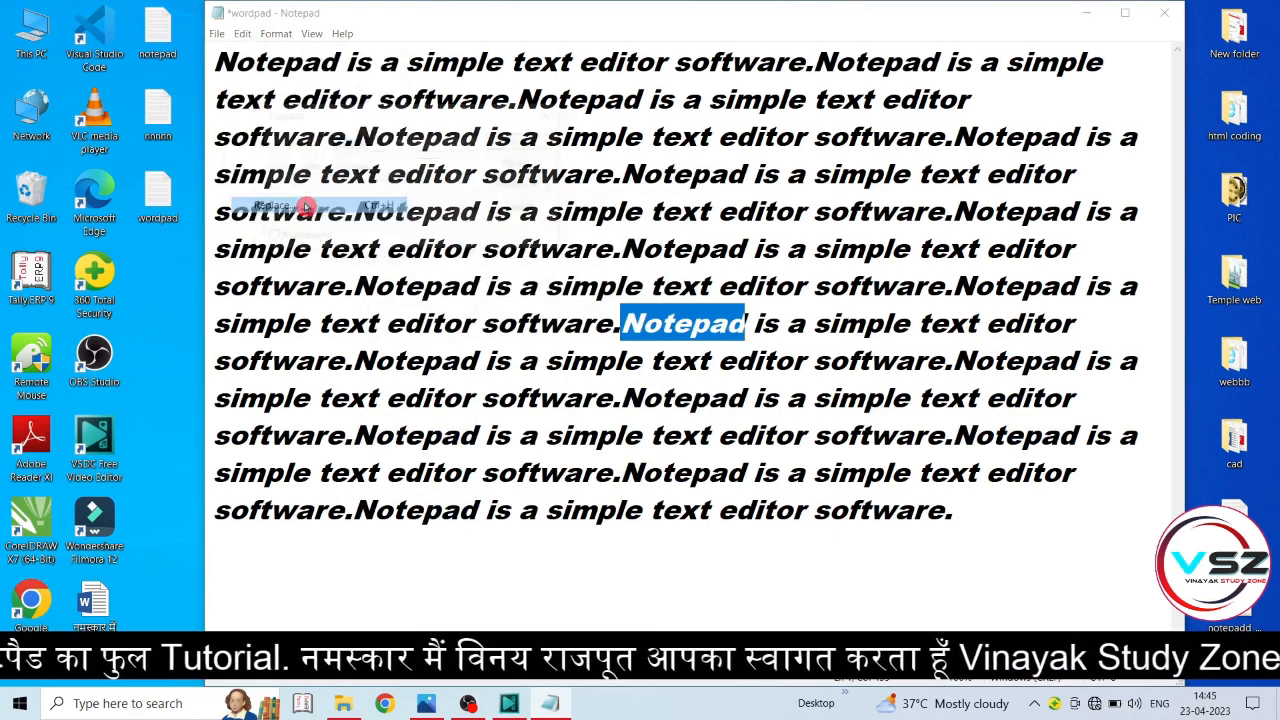
left_click_drag(928, 399, 946, 409)
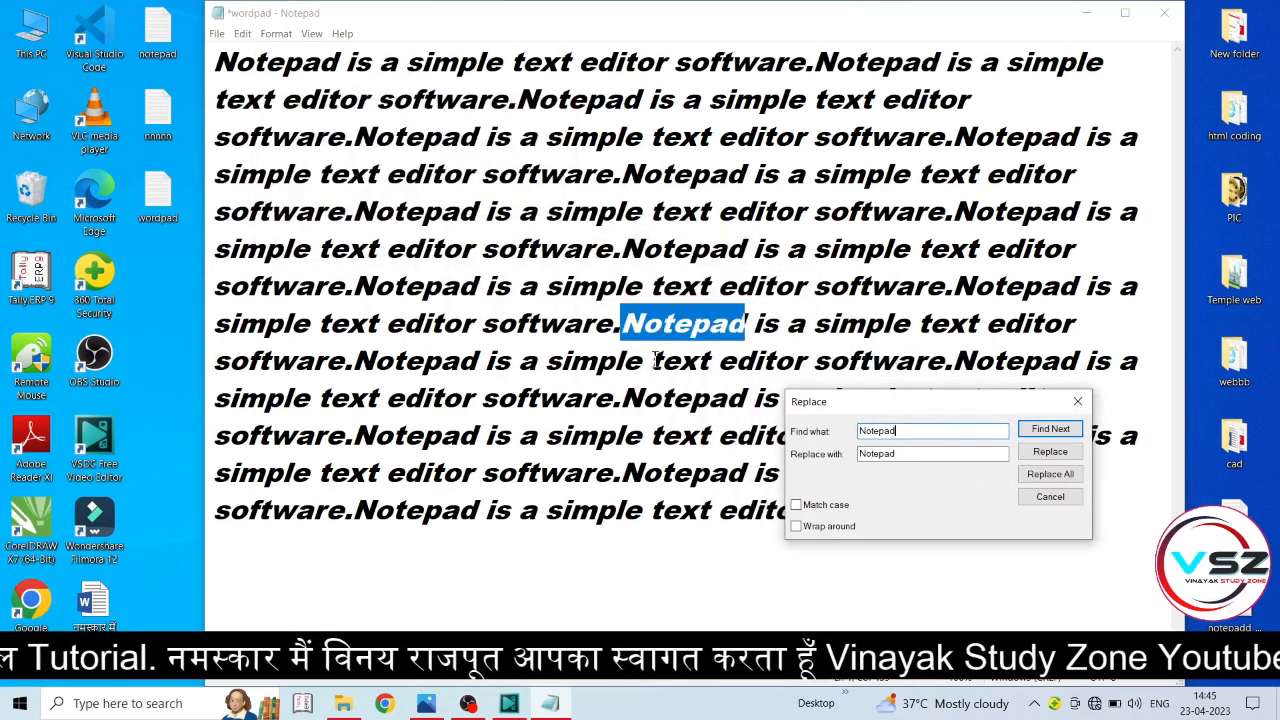
left_click_drag(914, 450, 818, 452)
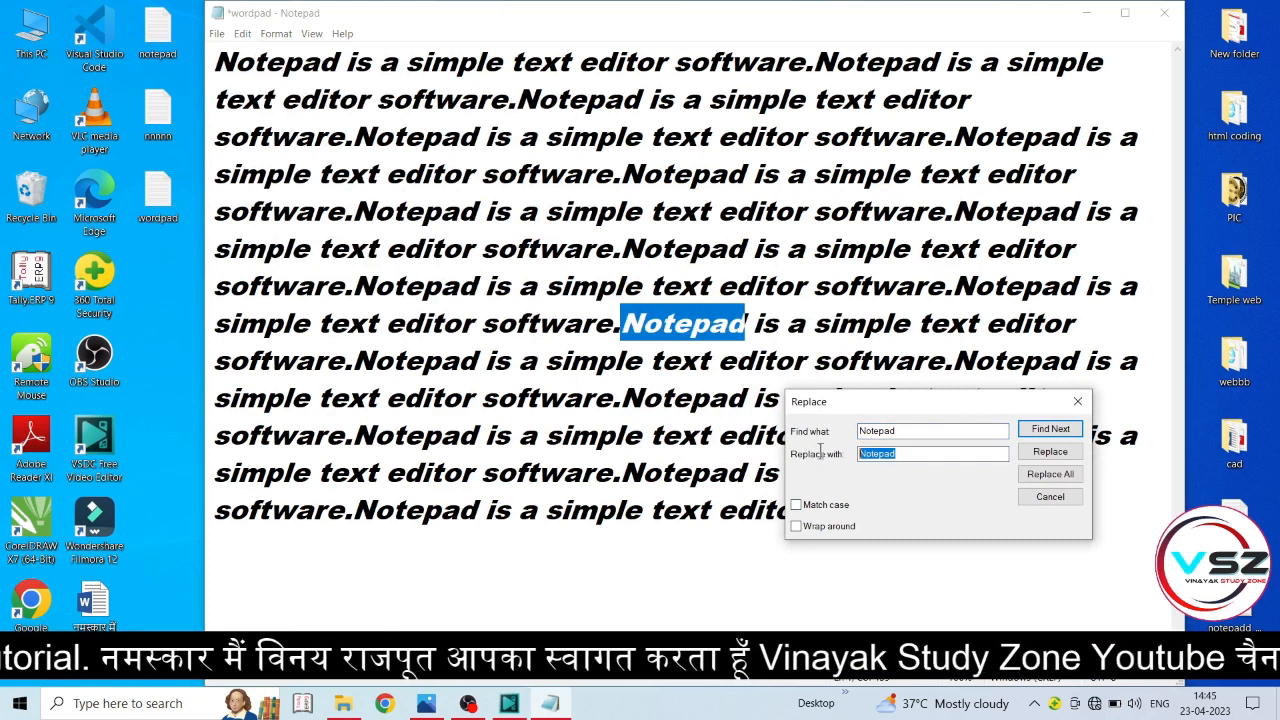
type("Word")
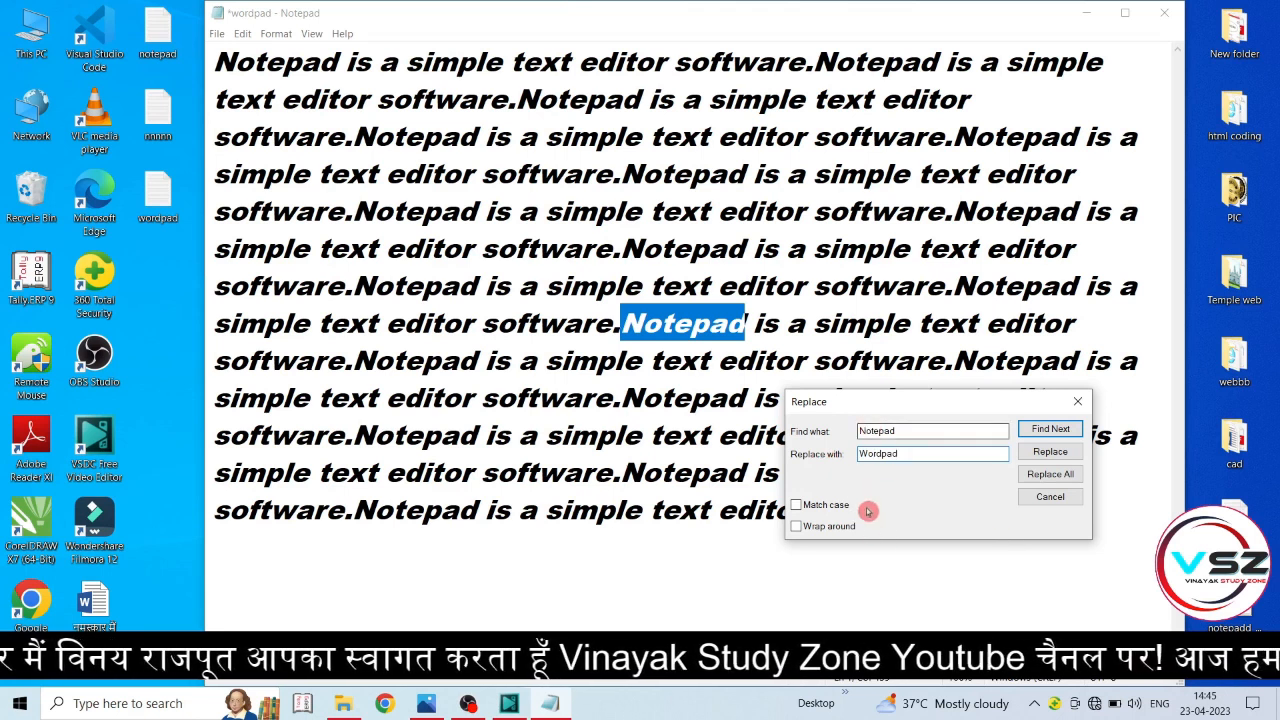
left_click(212, 62)
left_click(1032, 430)
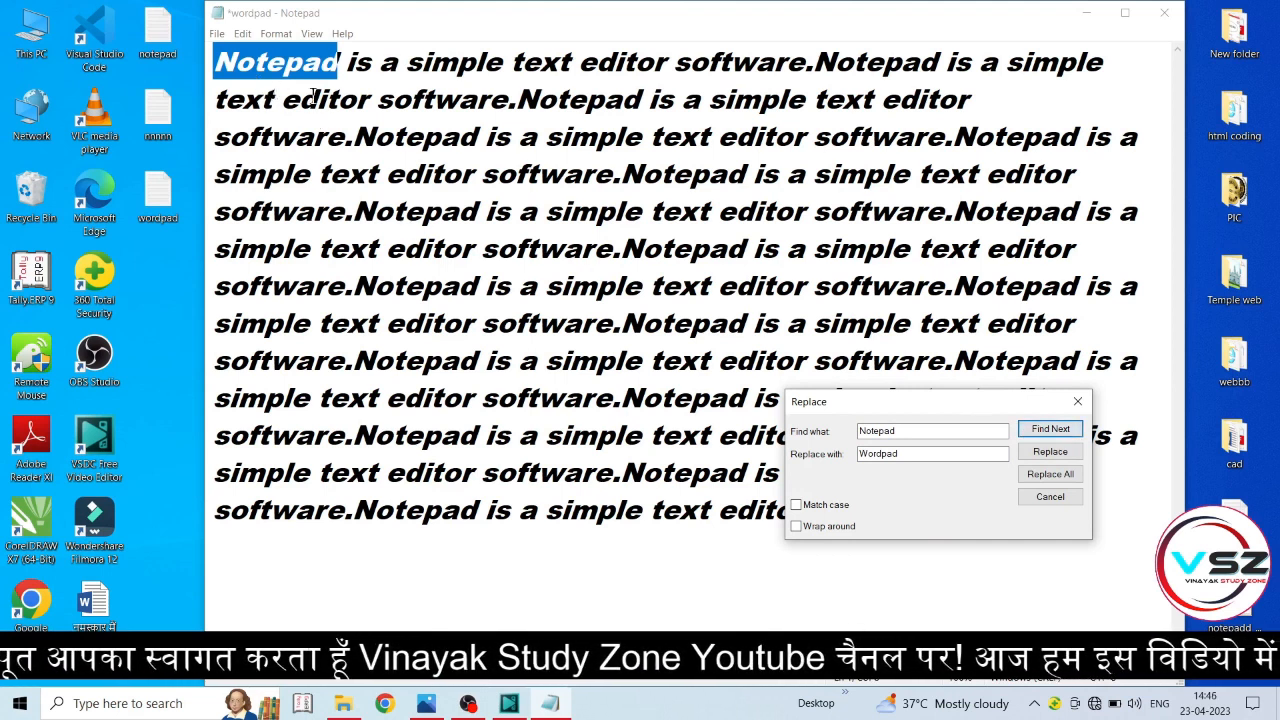
left_click(1048, 455)
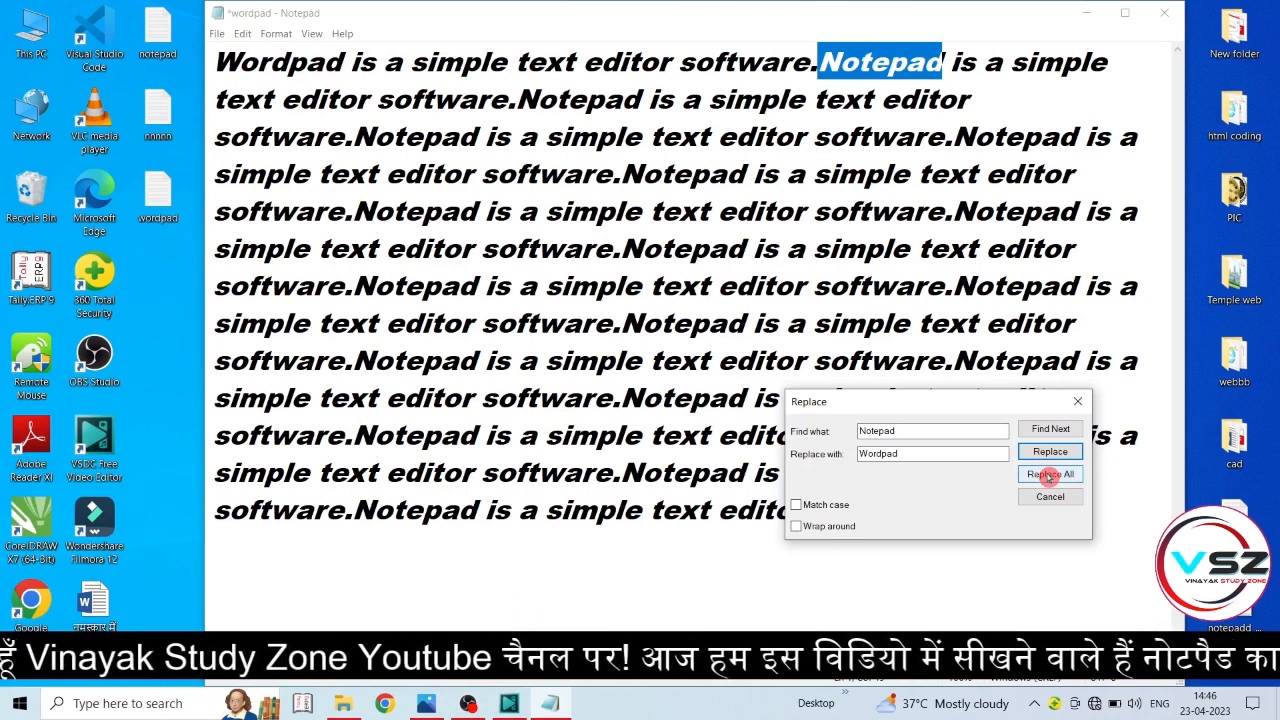
left_click(1048, 476)
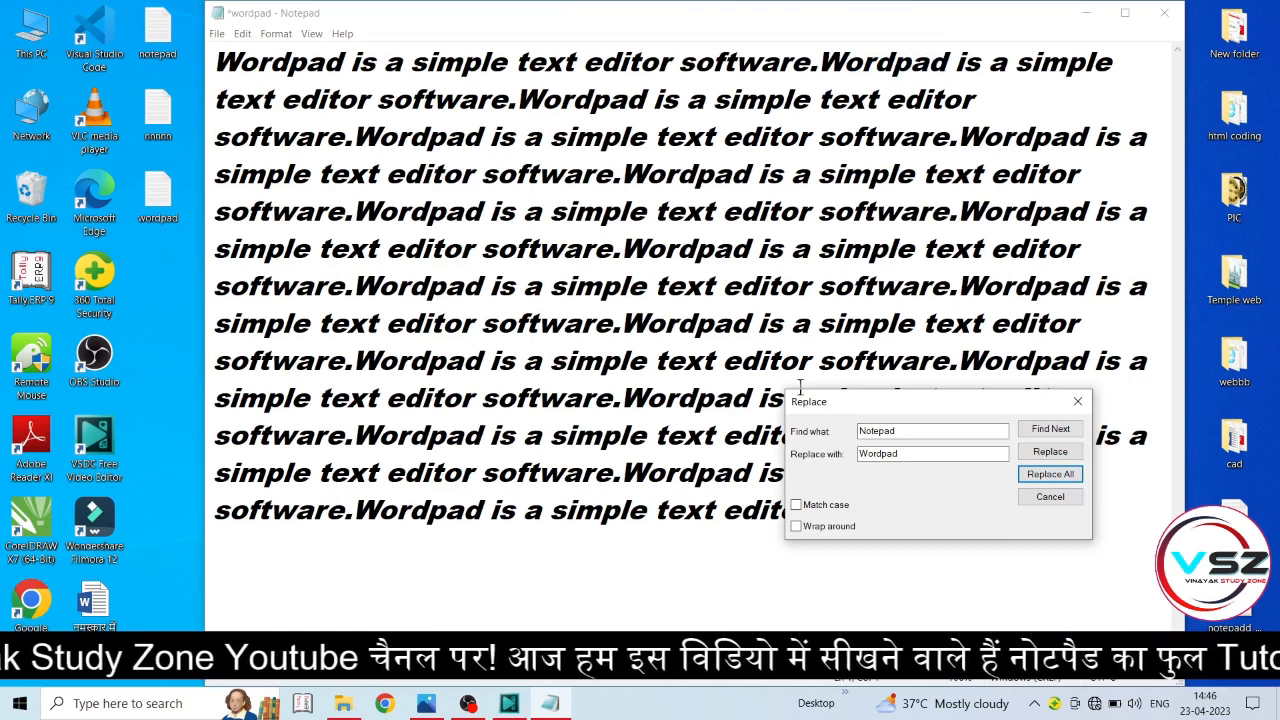
Find the first "Wordpad" in the text and replace every occurrence of it with "Notepad"
left_click(927, 428)
left_click_drag(917, 428, 856, 428)
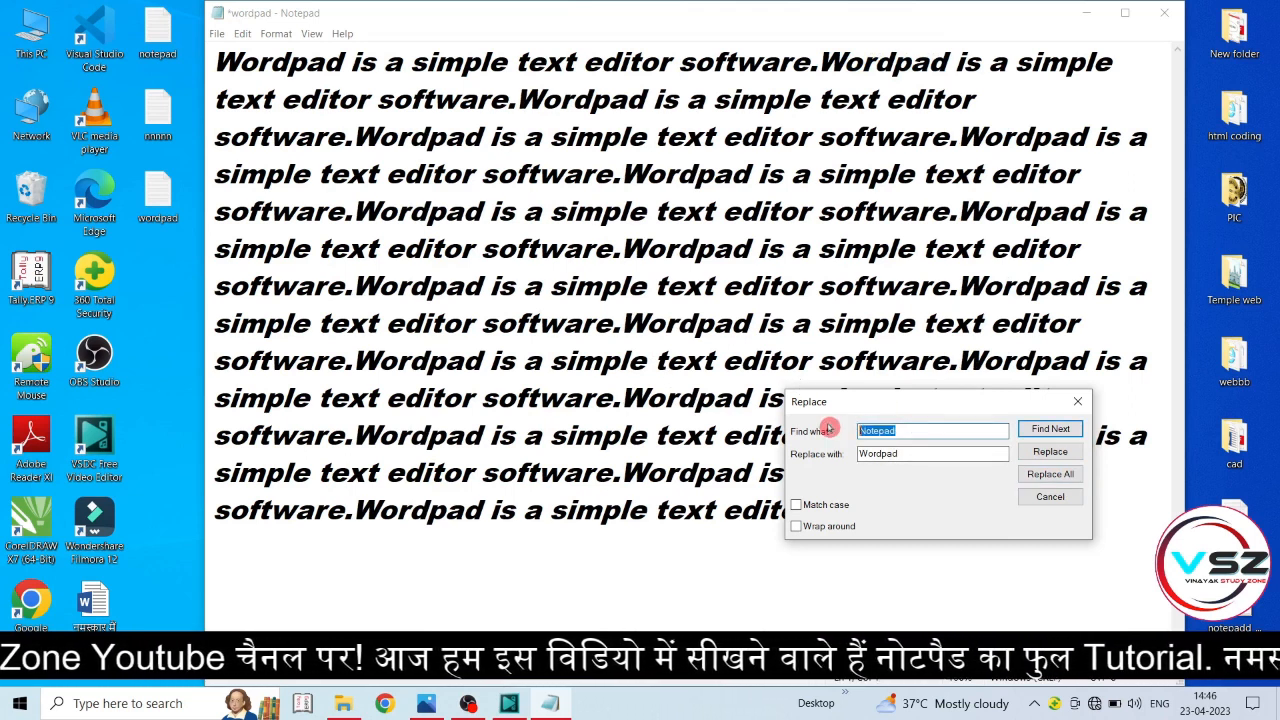
key("BackSpace")
type("Word")
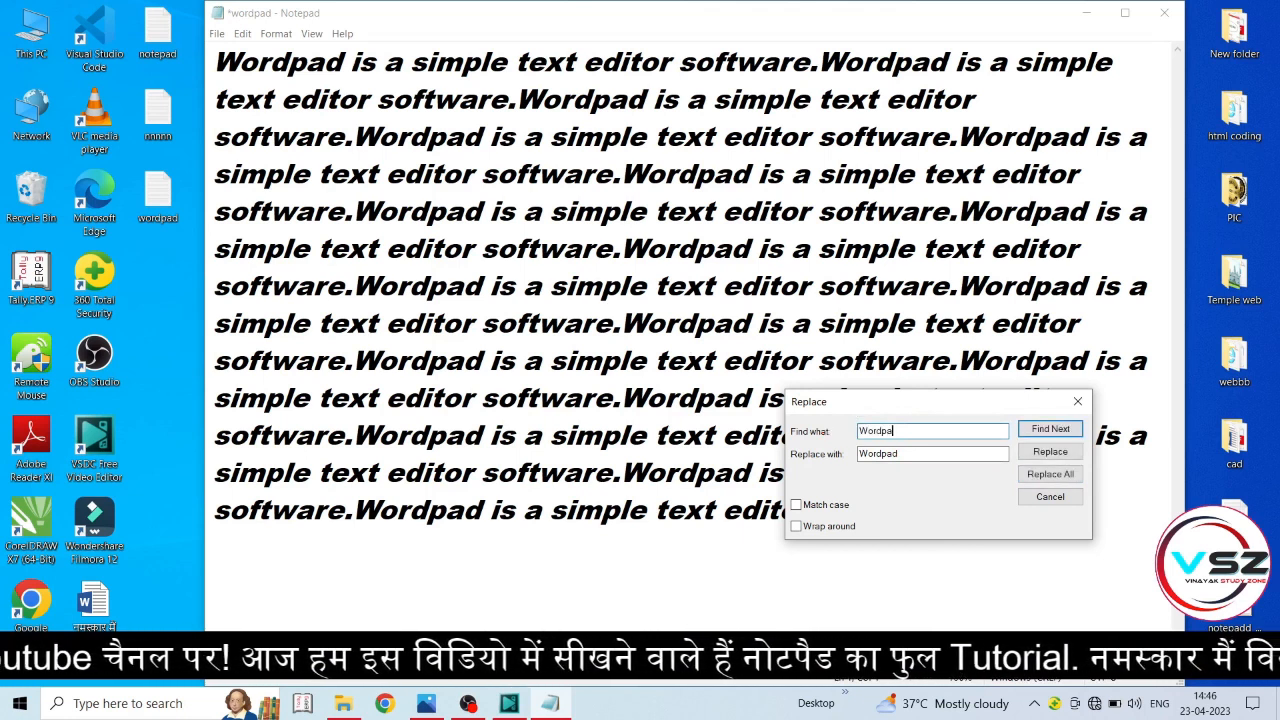
left_click_drag(926, 454, 805, 449)
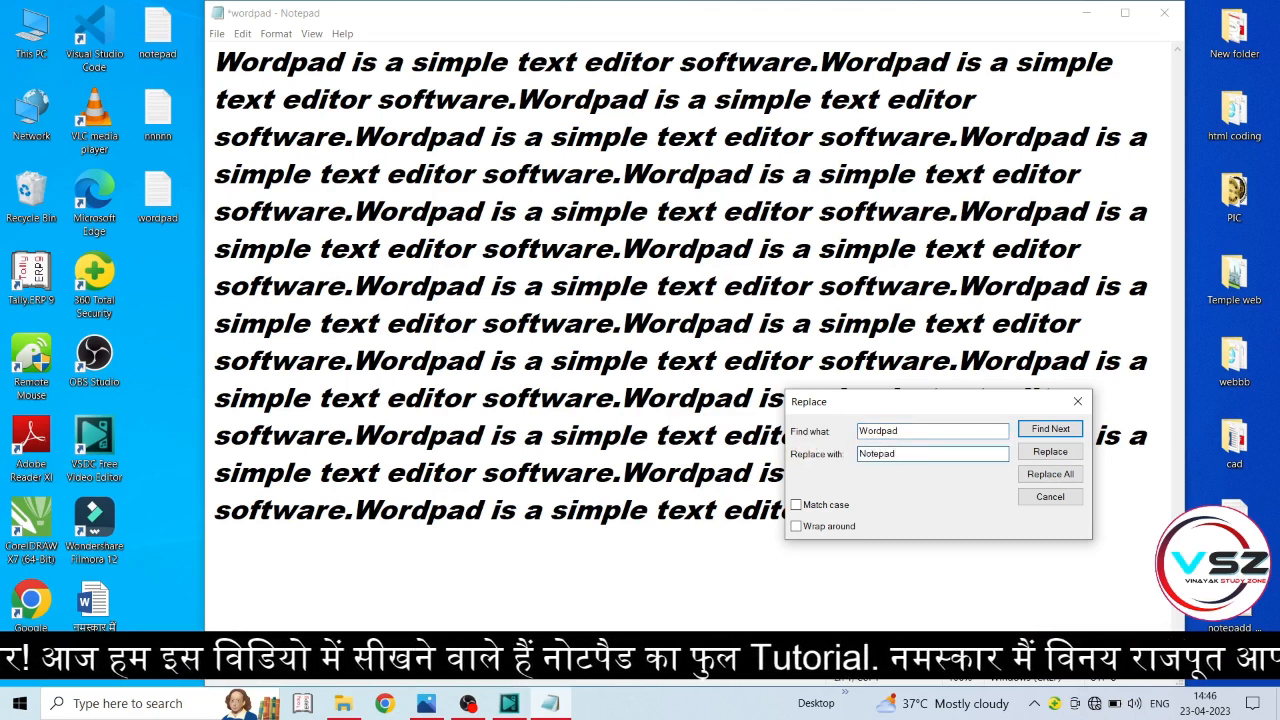
left_click(210, 62)
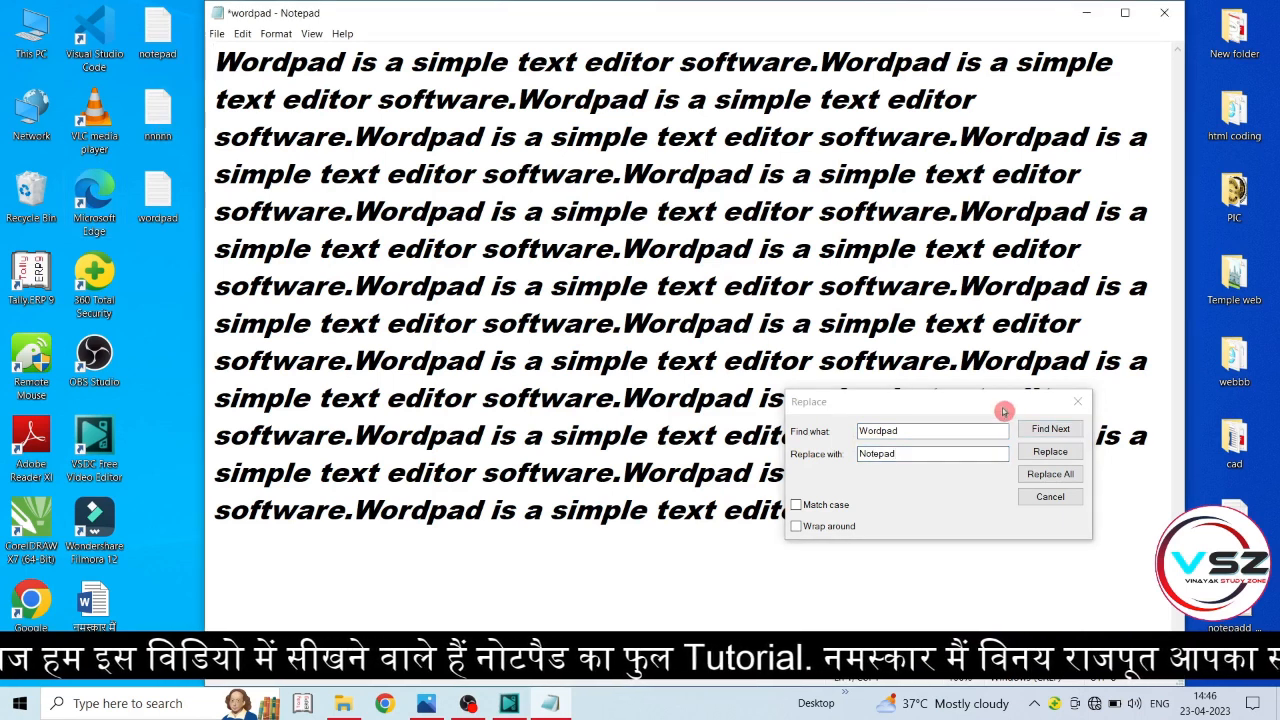
left_click(1046, 419)
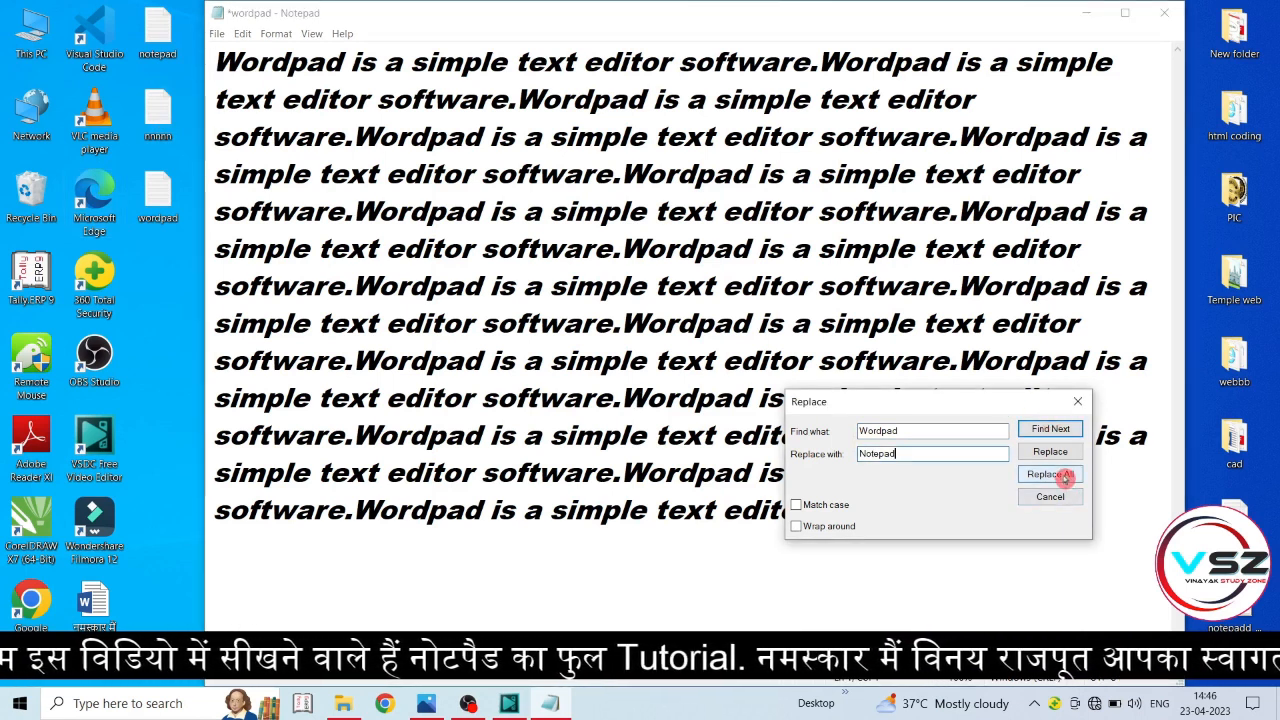
left_click(1049, 429)
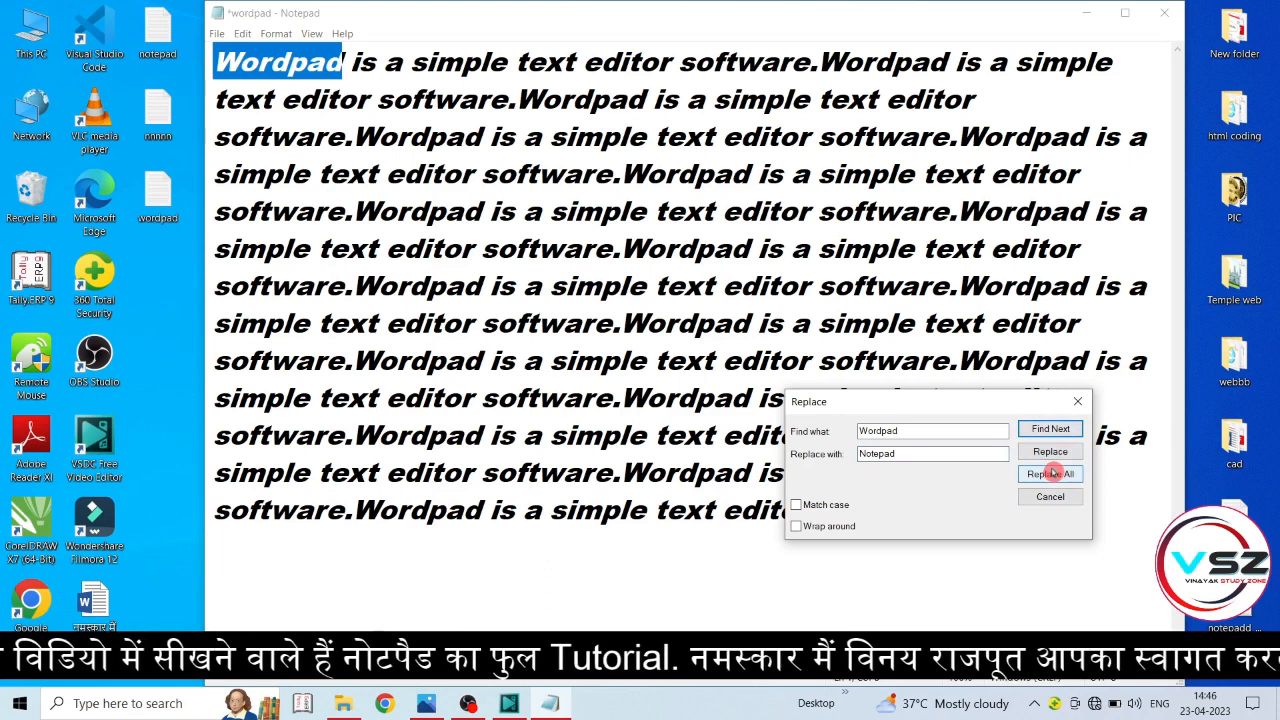
left_click(1053, 473)
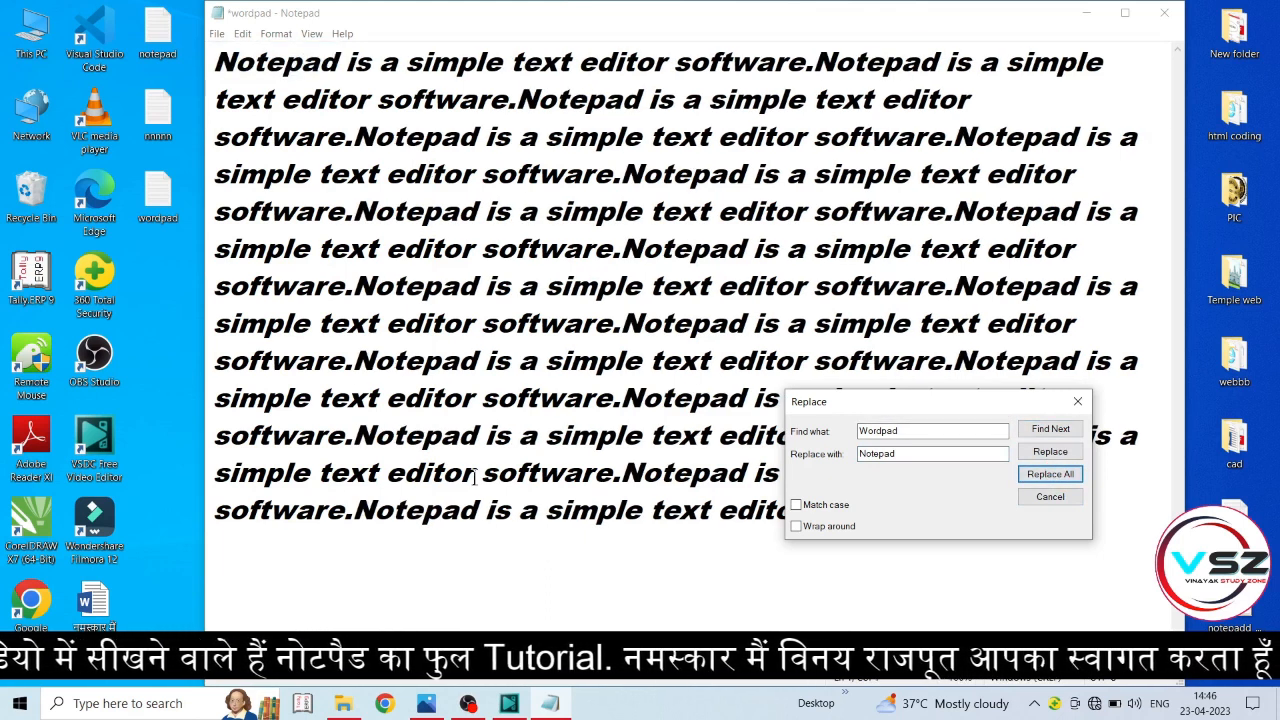
Close the Replace dialog and select the entire text with Select All, and select it once more by hand
left_click(1080, 401)
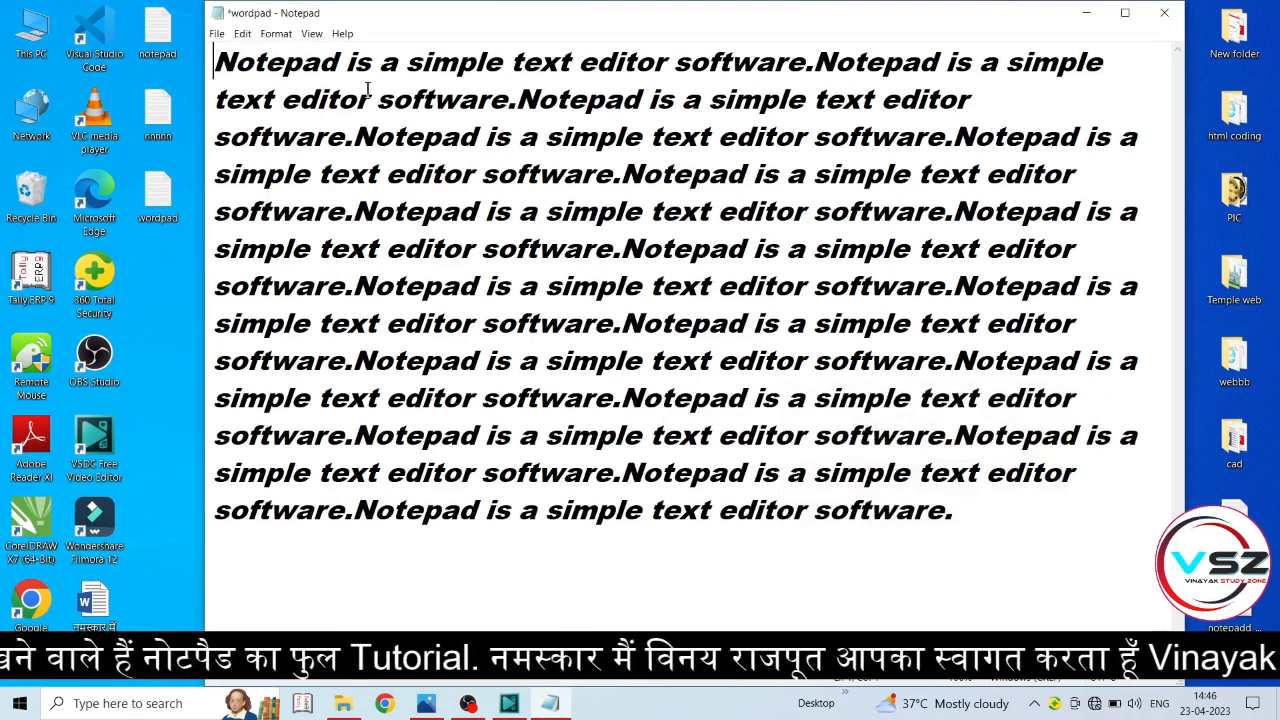
left_click(242, 34)
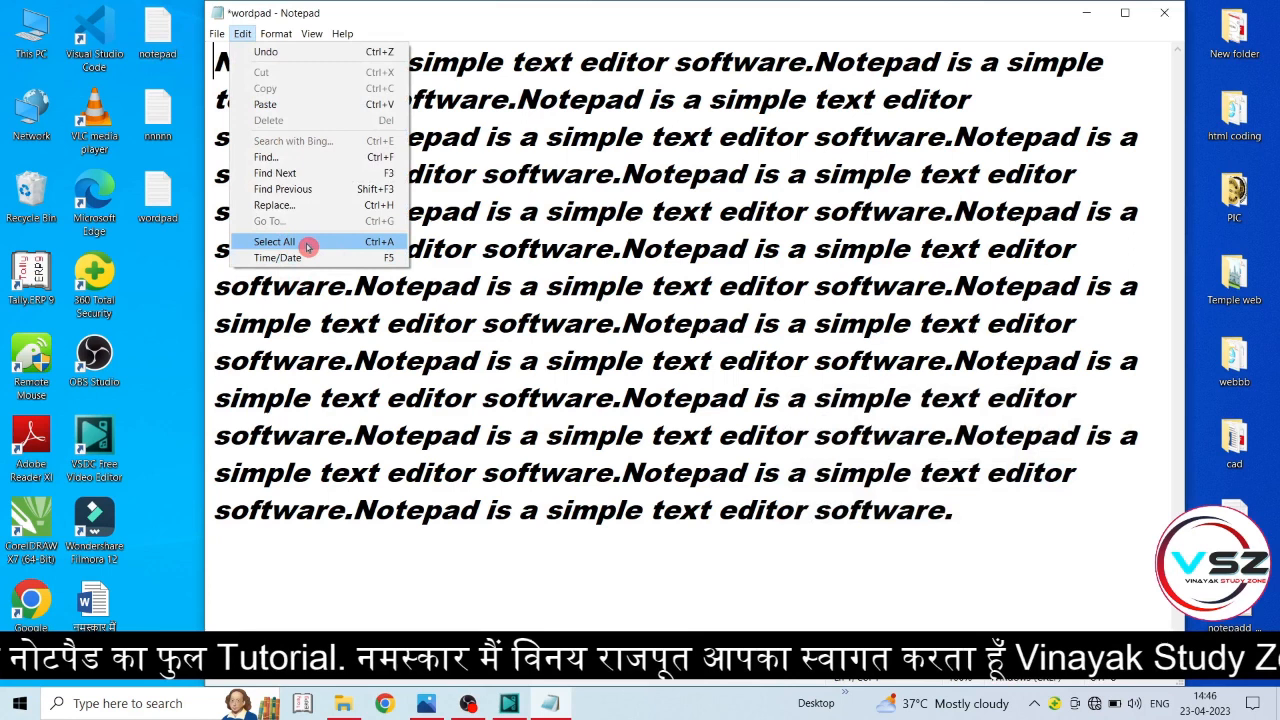
left_click(308, 247)
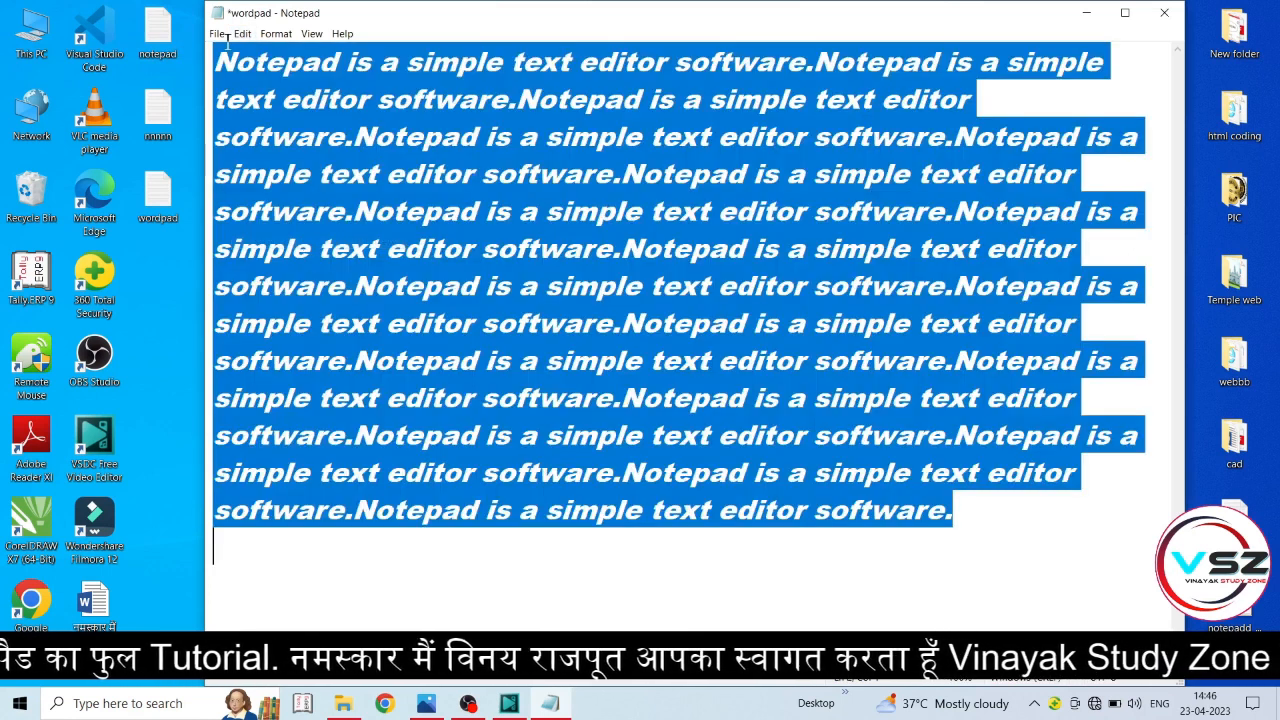
left_click(995, 520)
left_click_drag(963, 509, 191, 50)
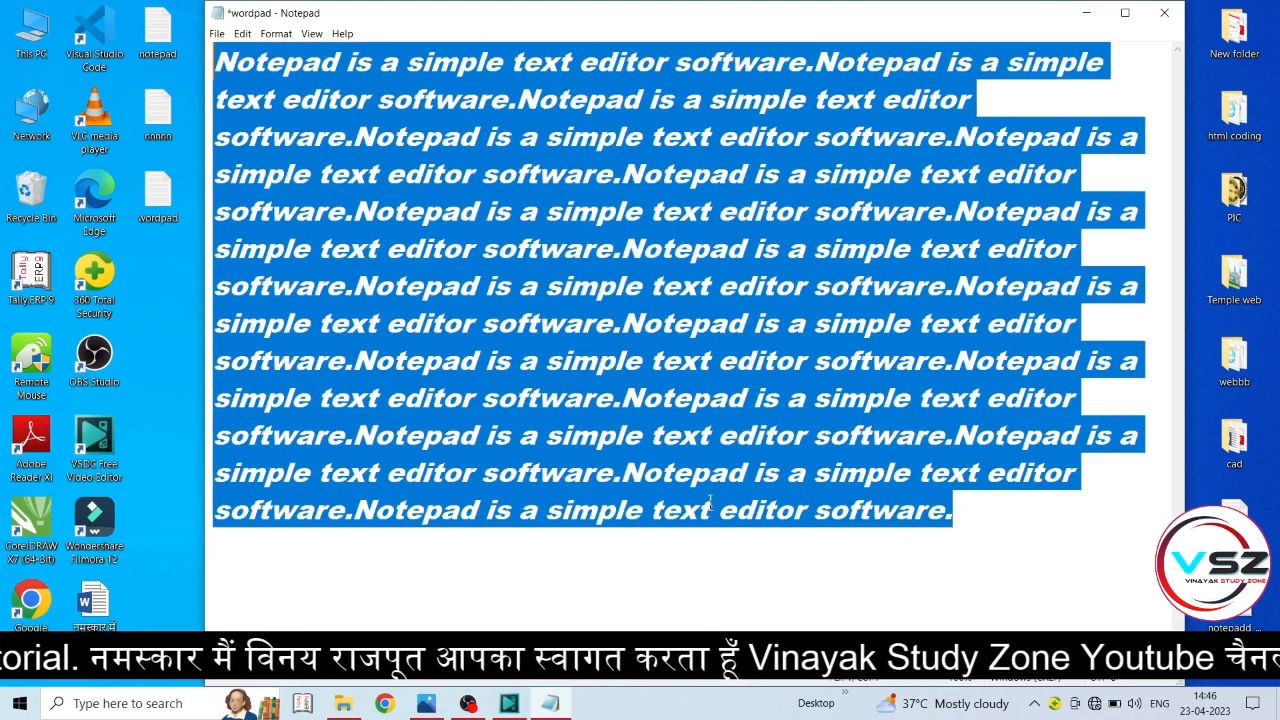
Insert the current time and date on the blank line below the paragraph, leaving one empty line between them
left_click(243, 34)
left_click(310, 595)
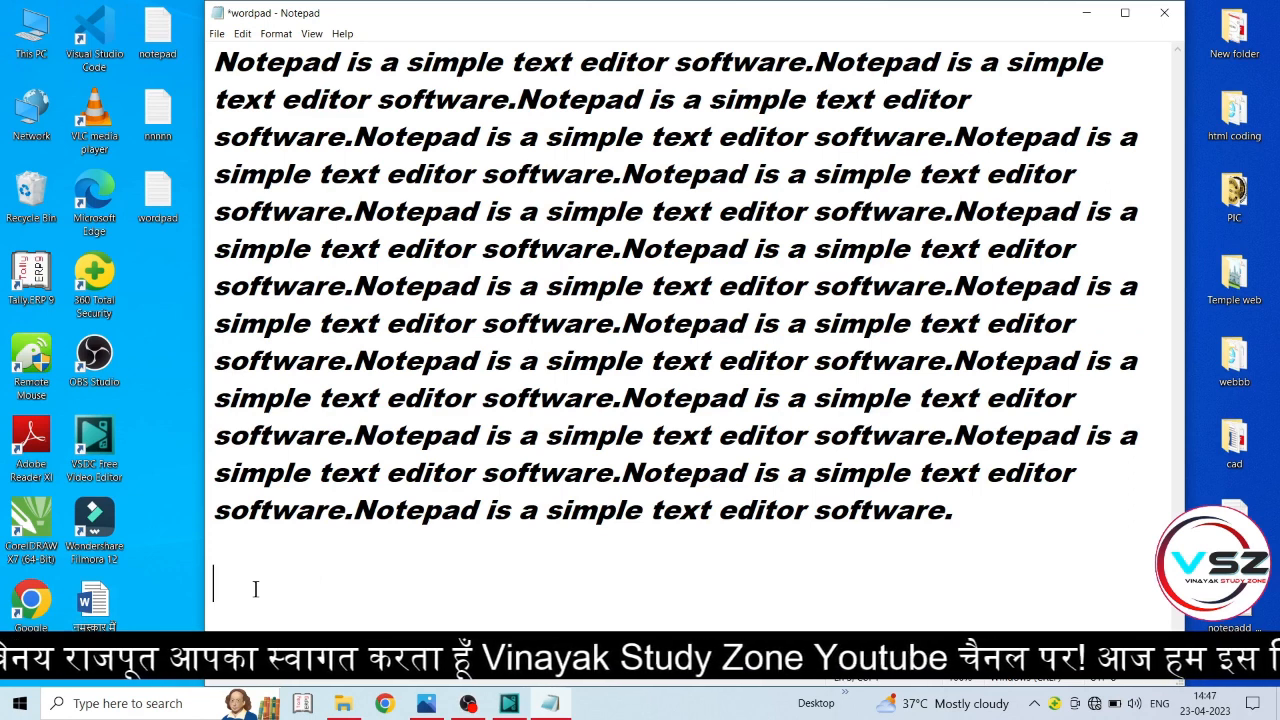
left_click(246, 34)
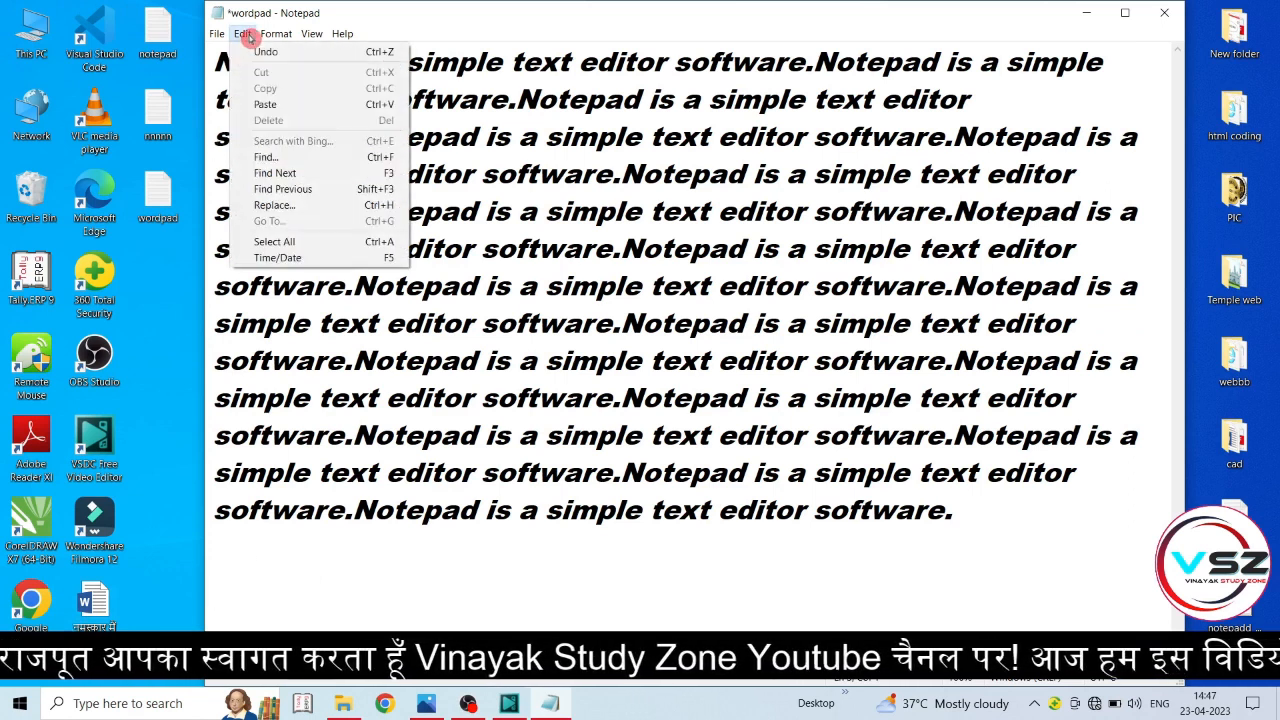
left_click(271, 257)
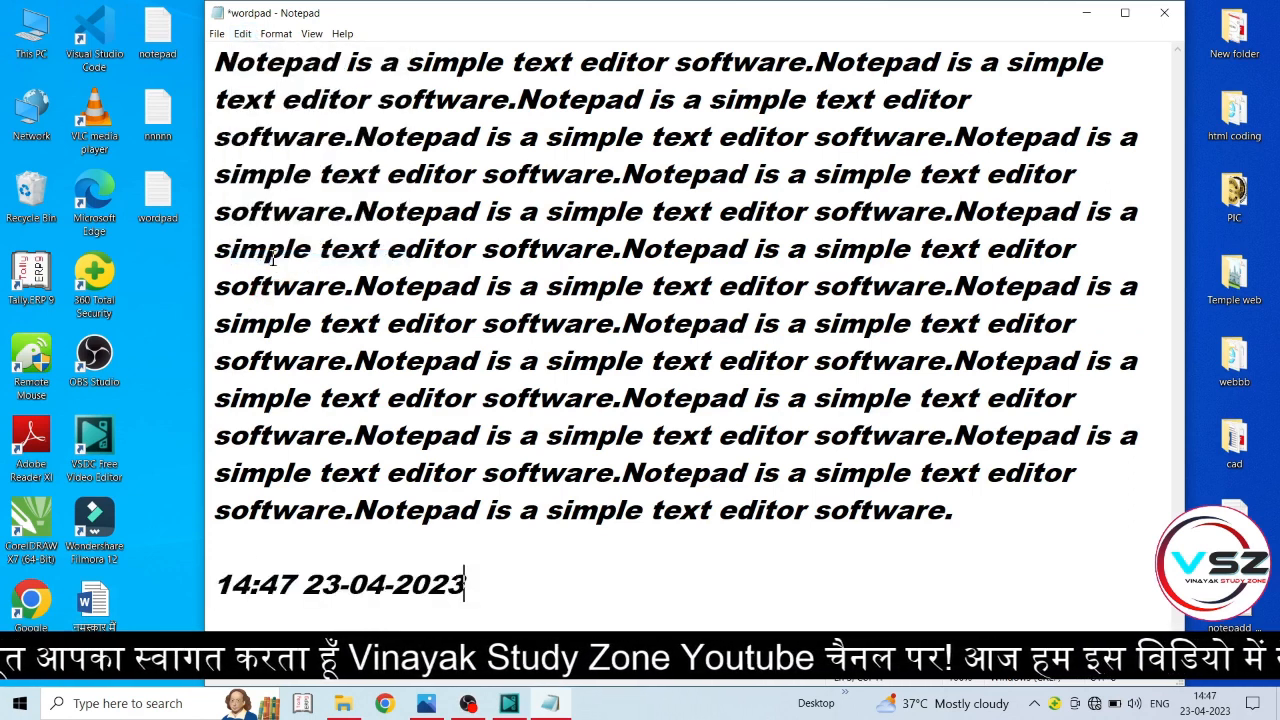
Delete the inserted time and date and insert the current time and date again on the same line
left_click_drag(503, 600, 120, 604)
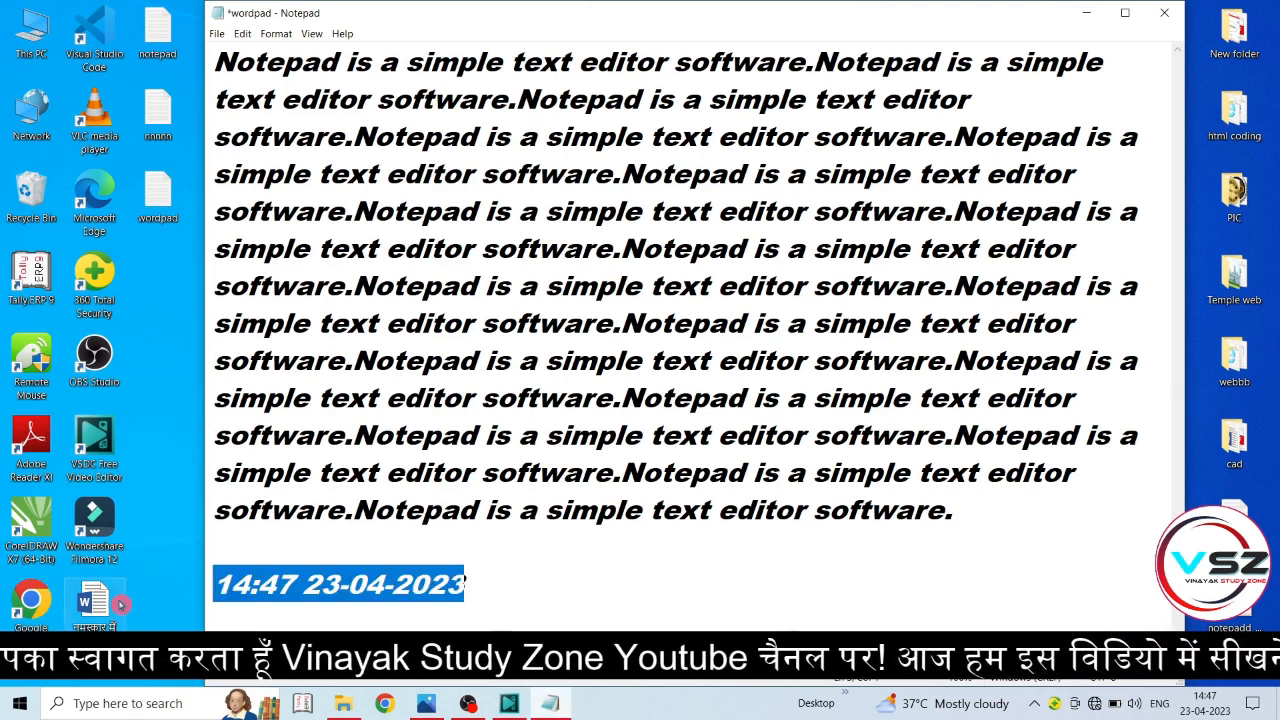
key("Delete")
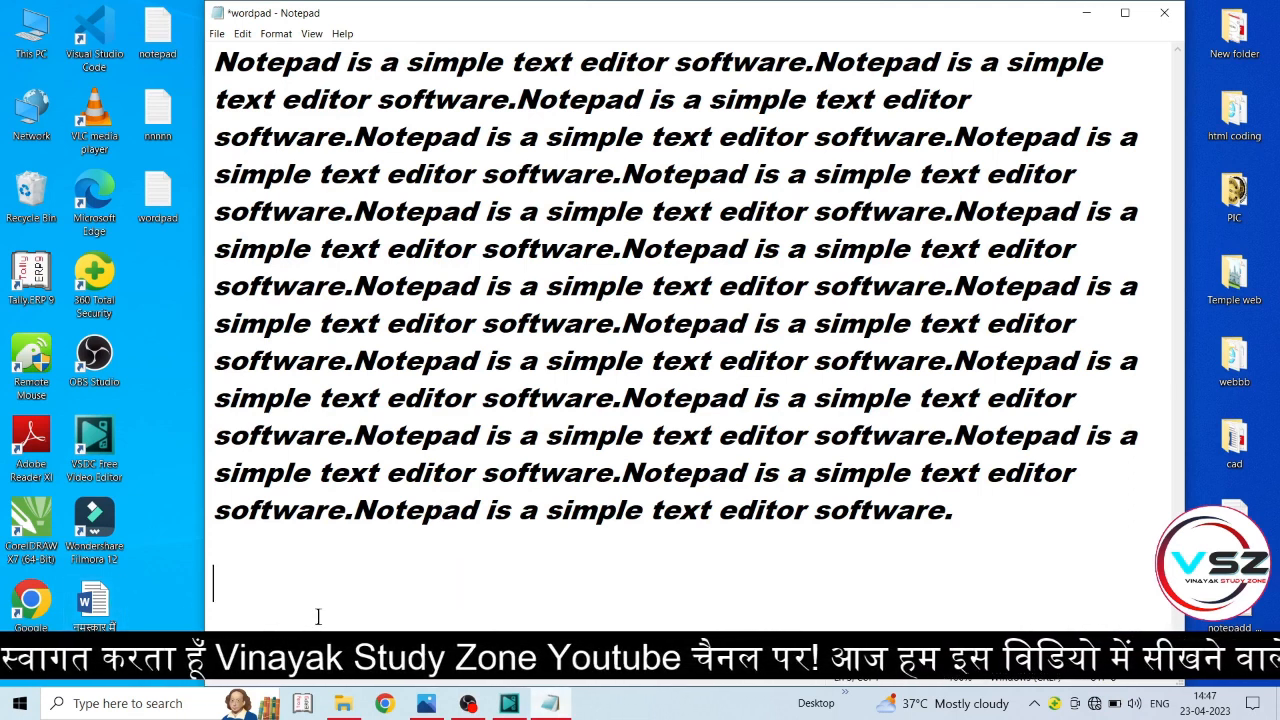
key("F5")
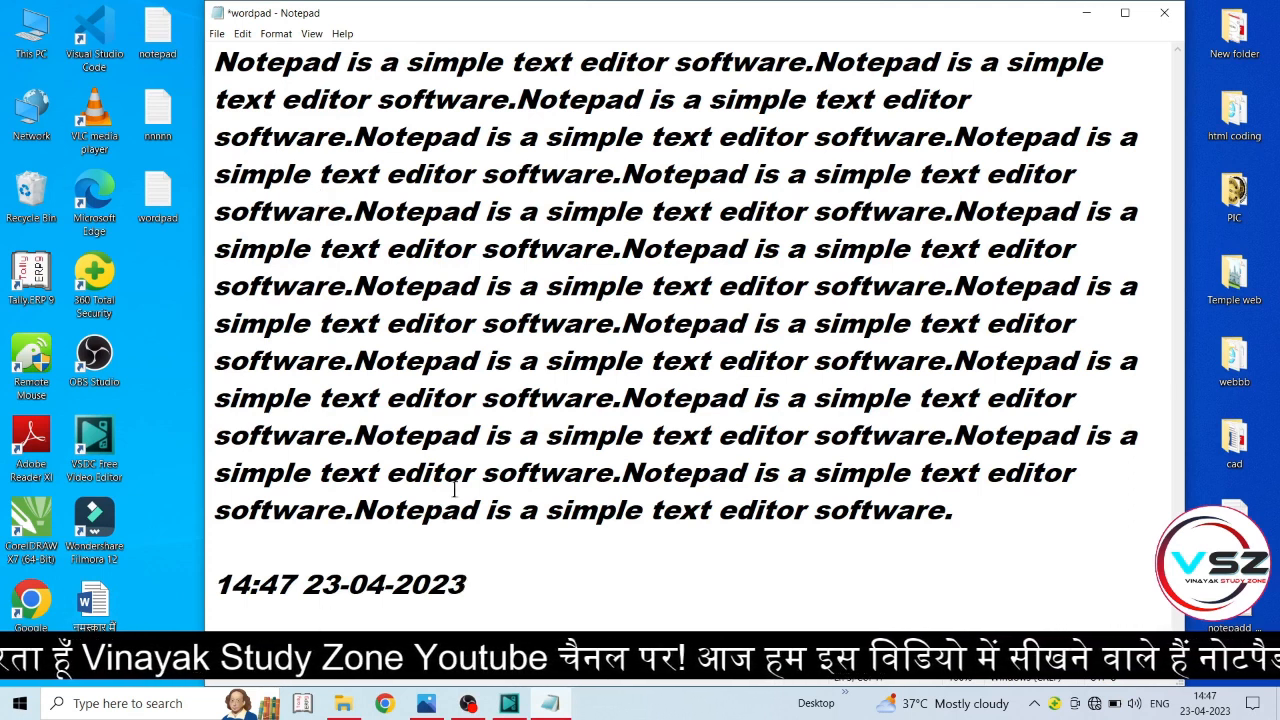
Turn Word Wrap off for the document, and turn it back on
left_click(278, 34)
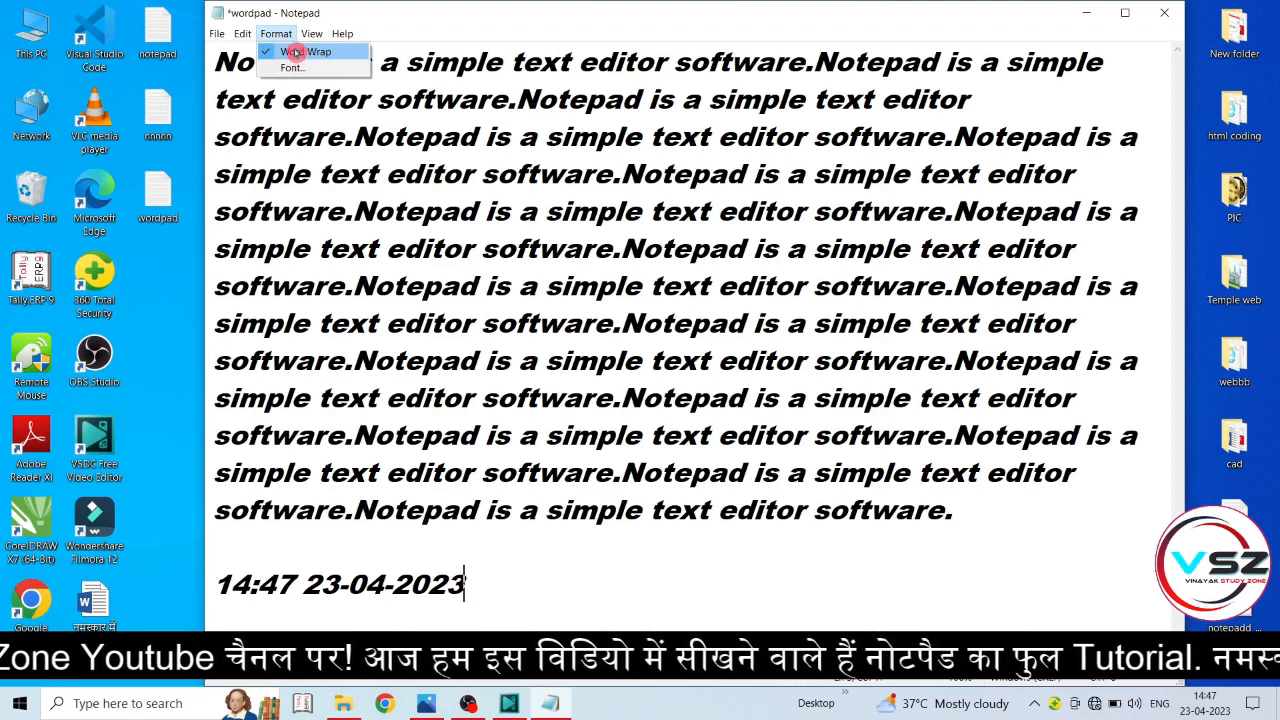
left_click(298, 52)
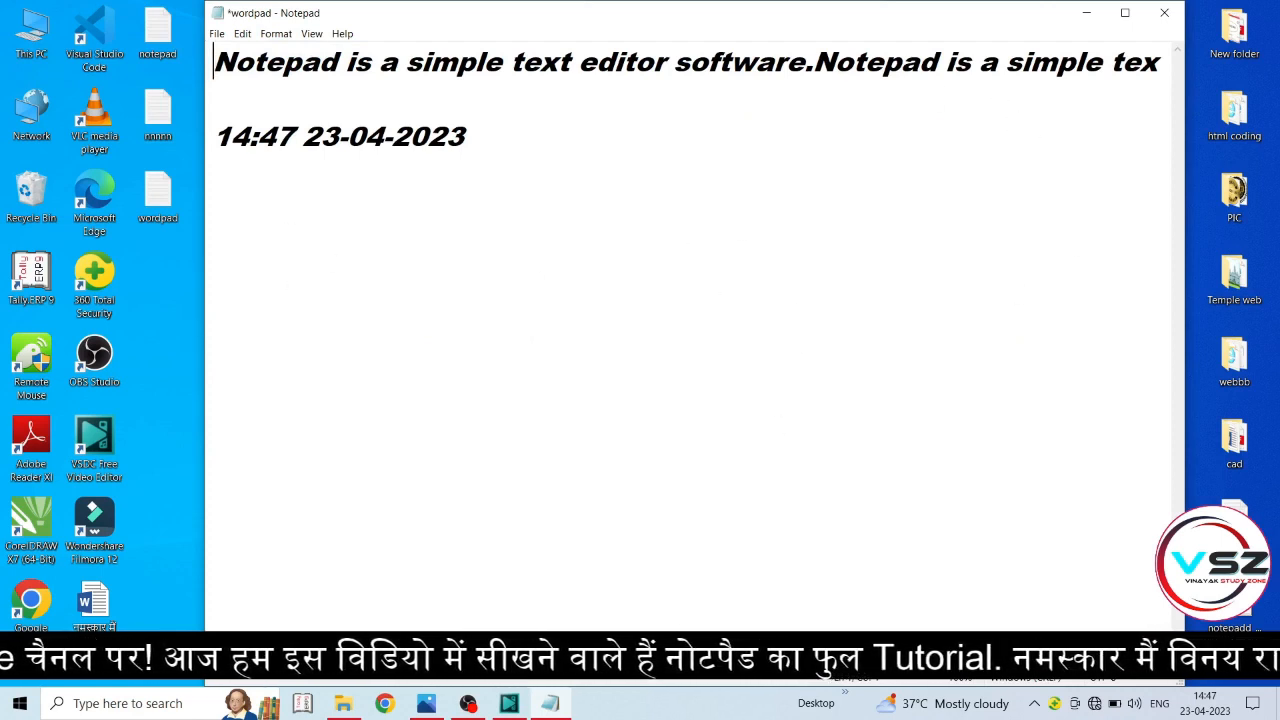
left_click_drag(290, 659, 250, 659)
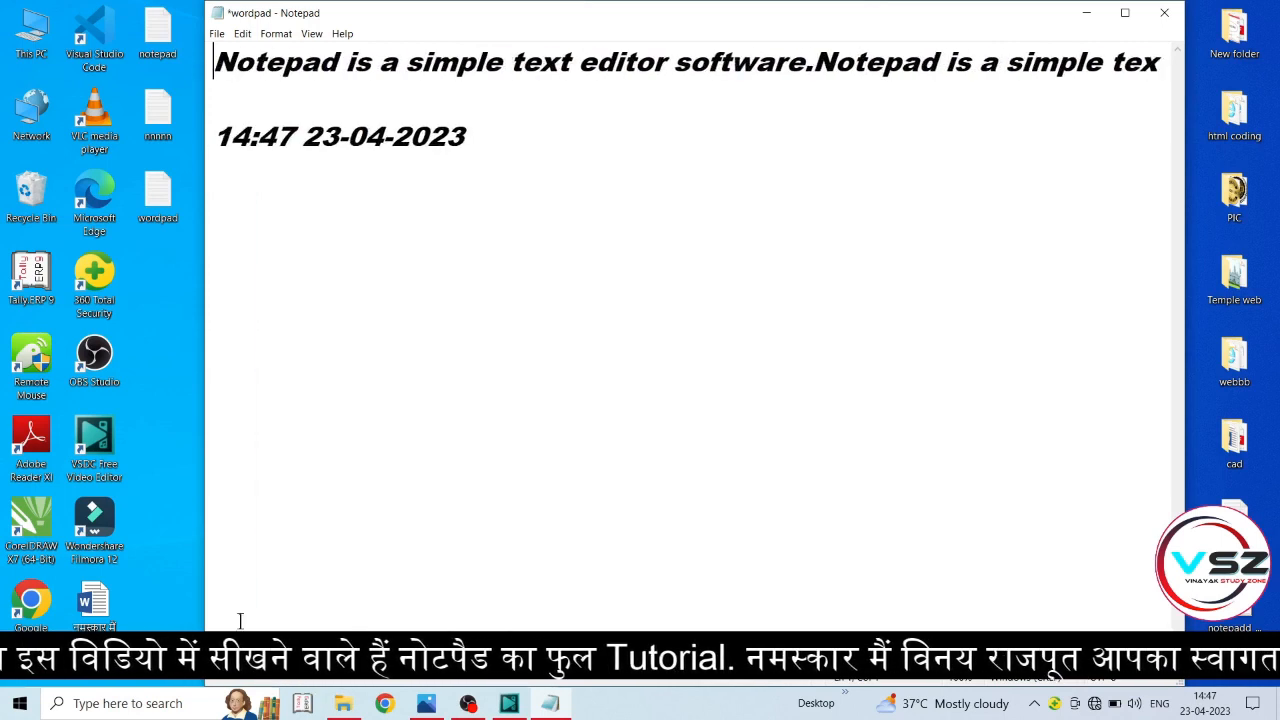
left_click(277, 34)
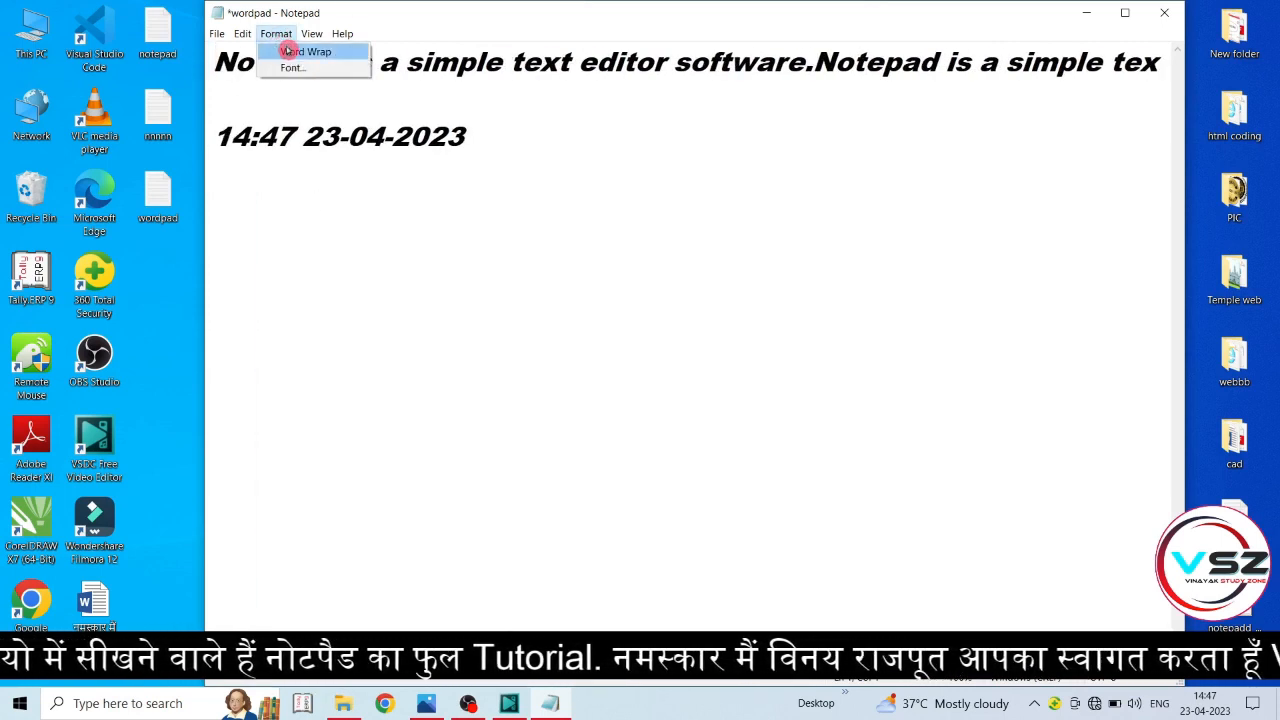
left_click(285, 51)
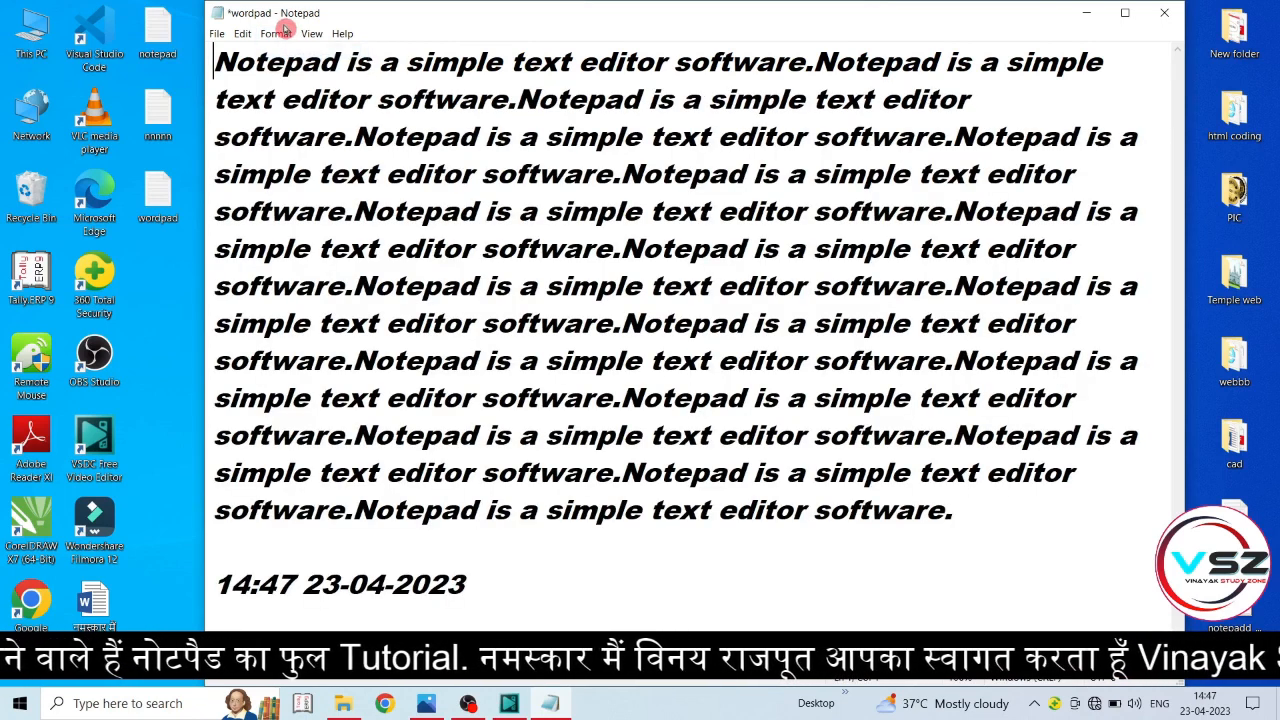
Change the text's font to Informal Roman in Bold Oblique style at size 24
left_click(277, 34)
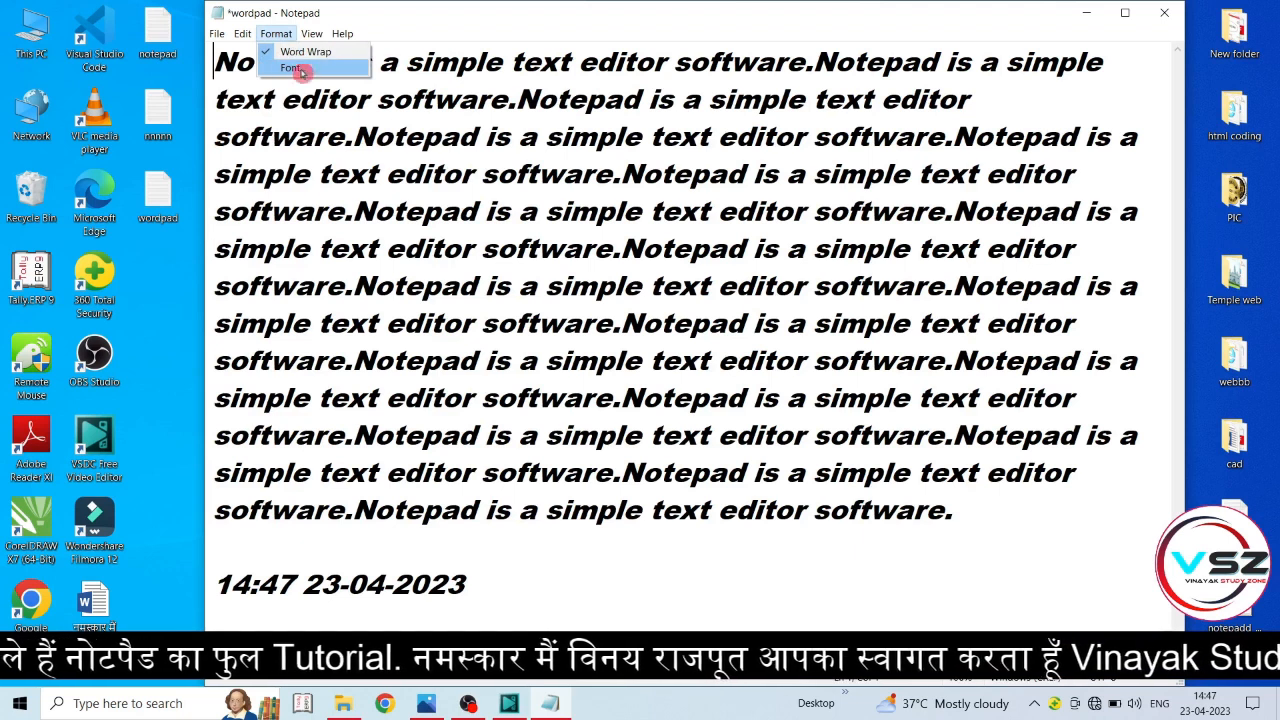
left_click(290, 70)
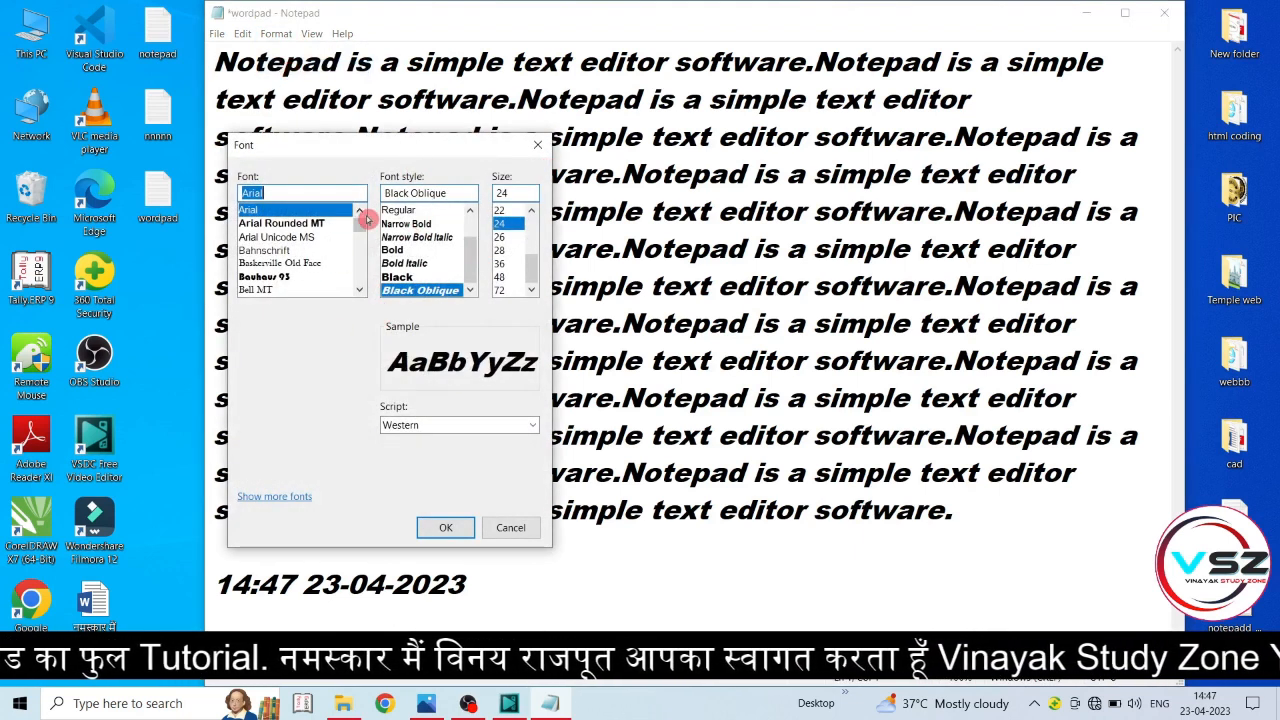
left_click_drag(361, 226, 363, 250)
left_click(363, 293)
left_click(362, 294)
left_click(362, 294)
left_click(362, 294)
left_click(362, 294)
left_click(362, 294)
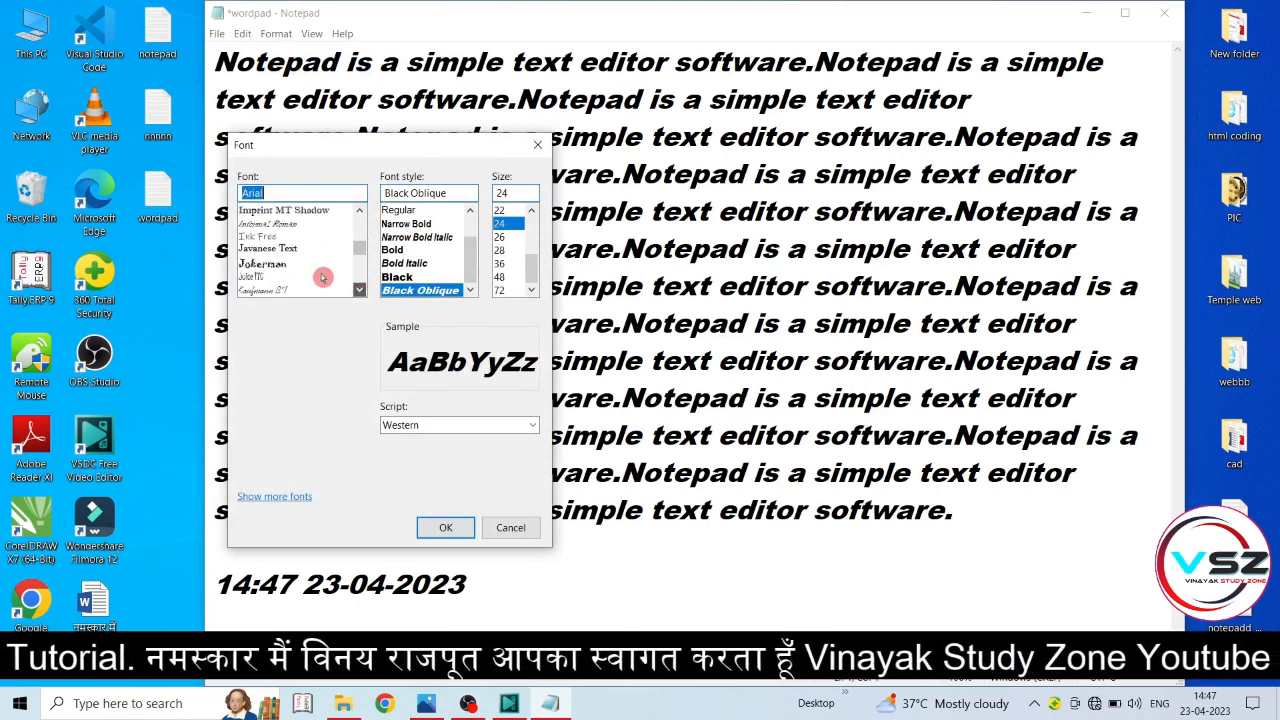
left_click(277, 225)
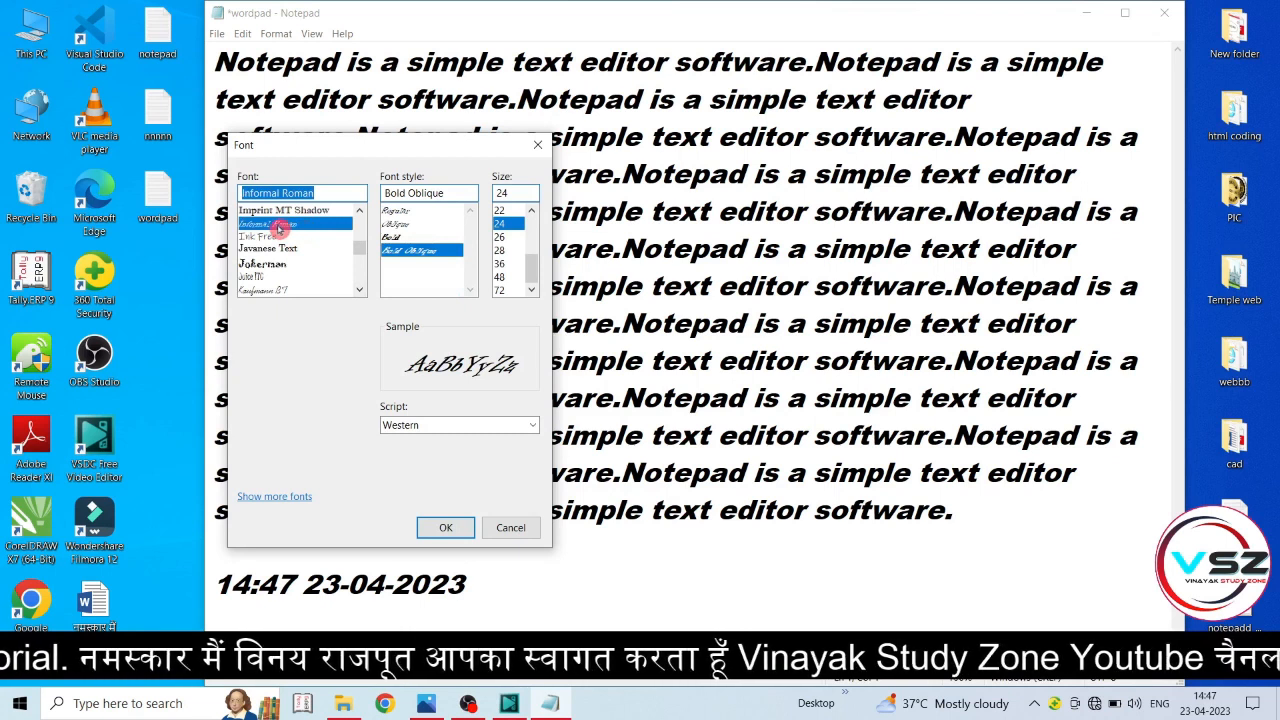
left_click(445, 527)
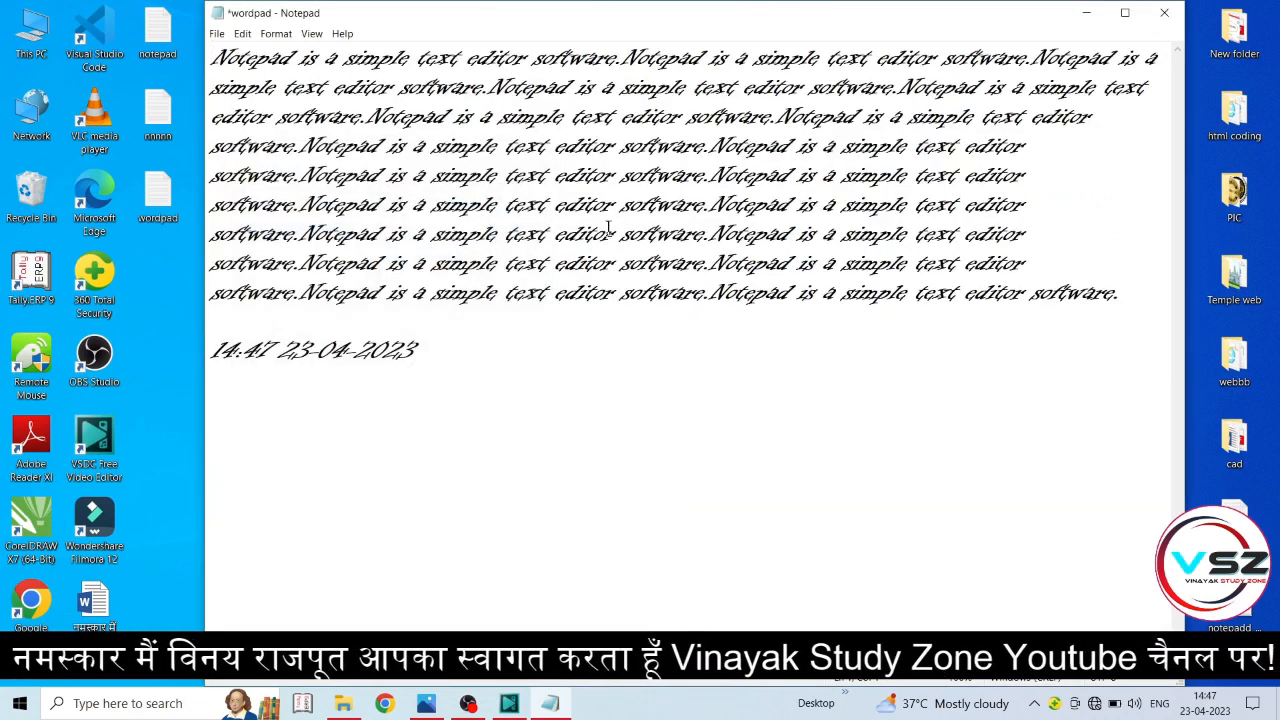
Set the text's font to Arial with the Narrow Bold style
left_click(276, 33)
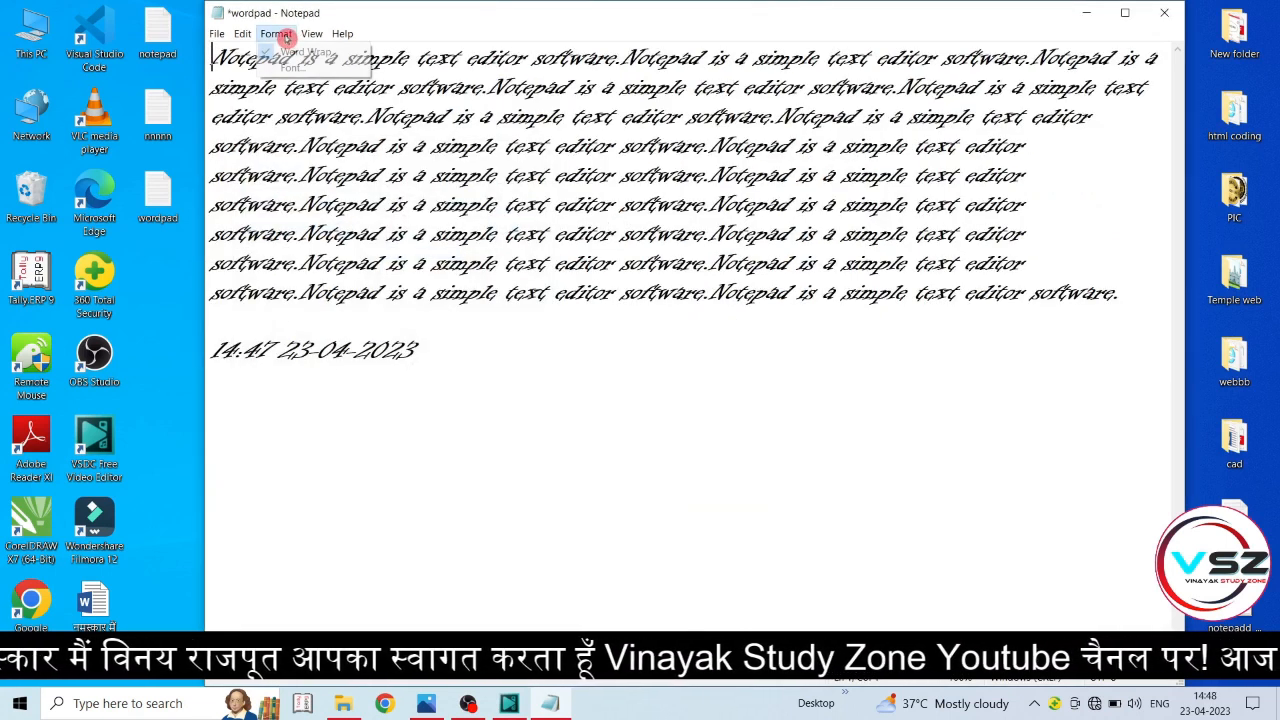
left_click(309, 66)
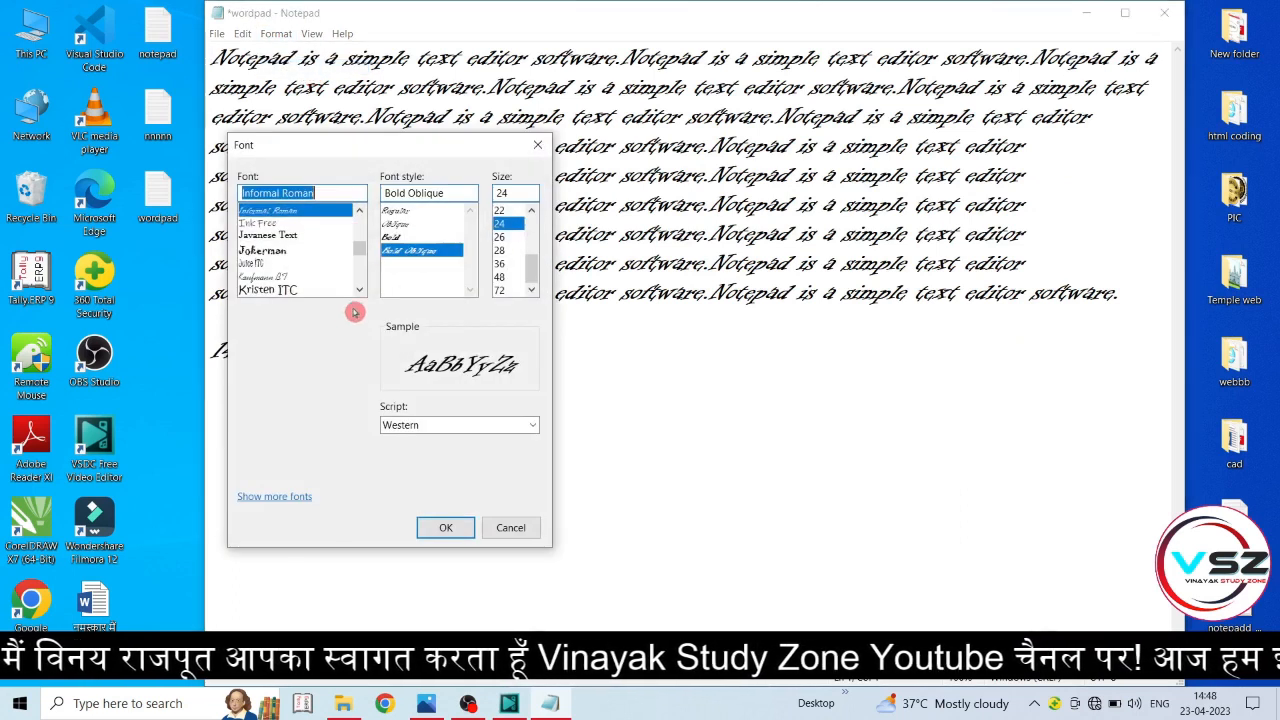
left_click_drag(358, 248, 358, 208)
left_click(270, 250)
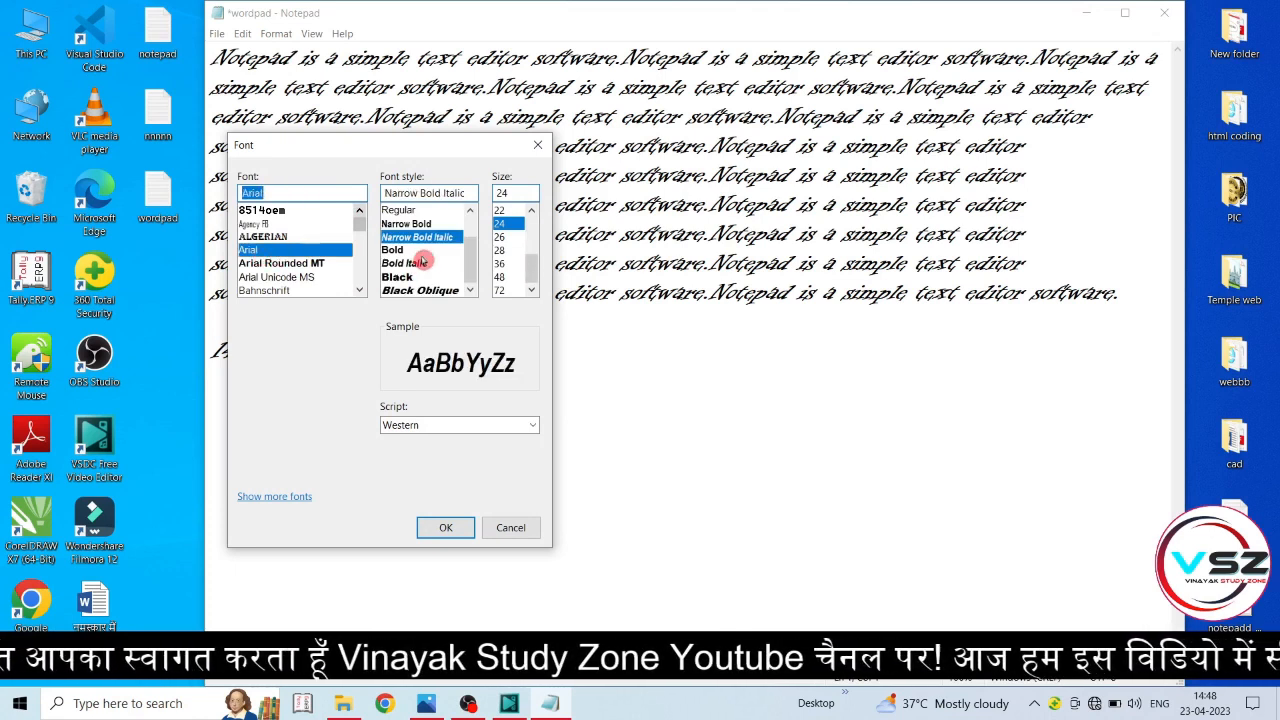
left_click(445, 224)
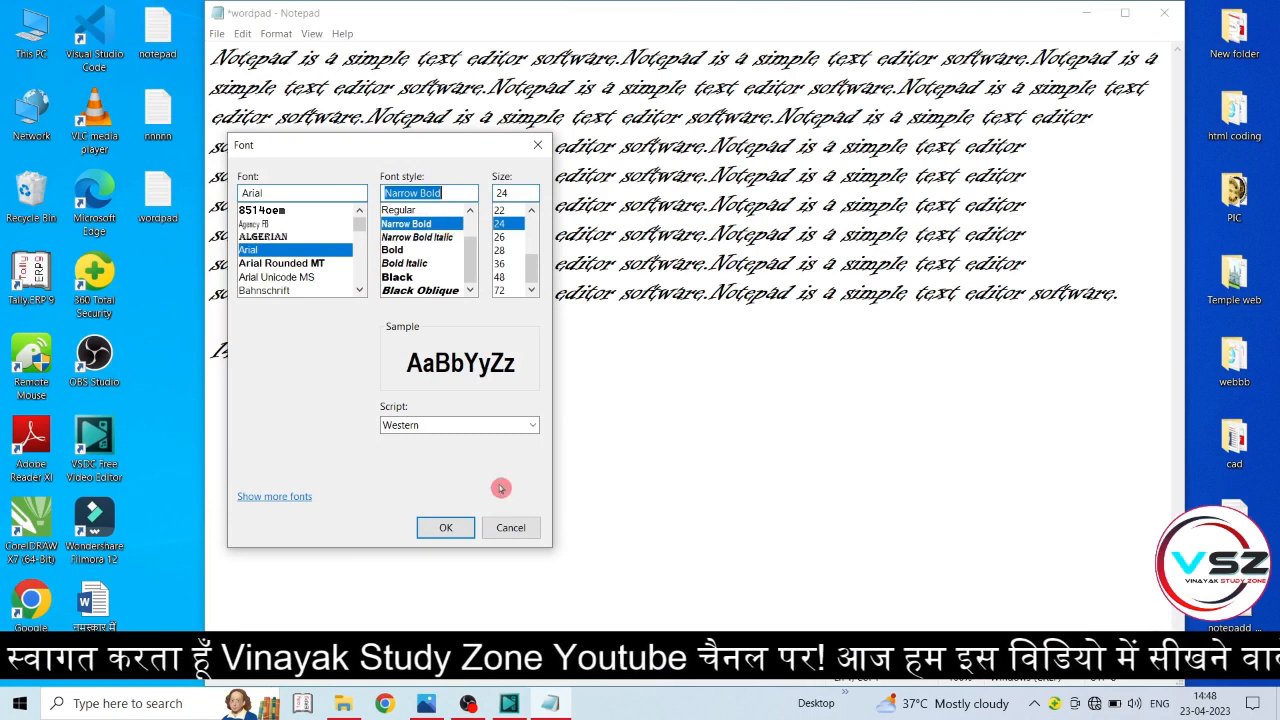
left_click(446, 527)
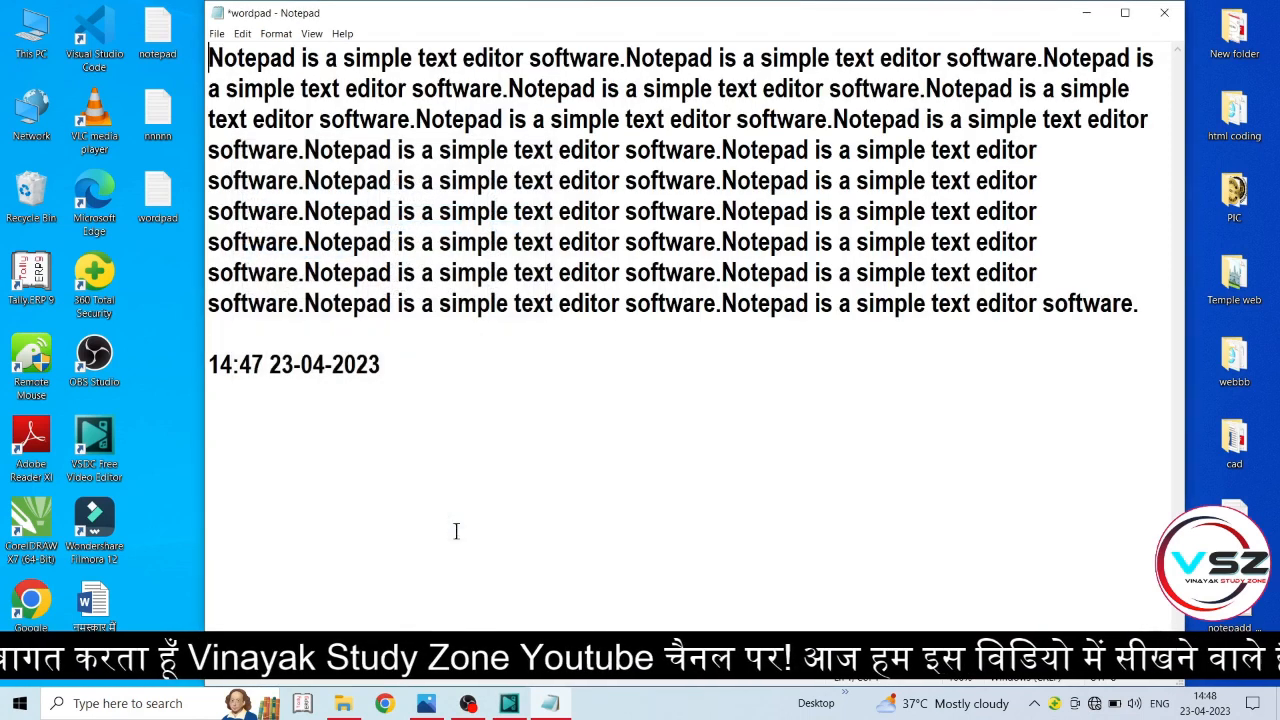
Change the Arial text's font style to Narrow Bold Italic
left_click(276, 33)
left_click(310, 67)
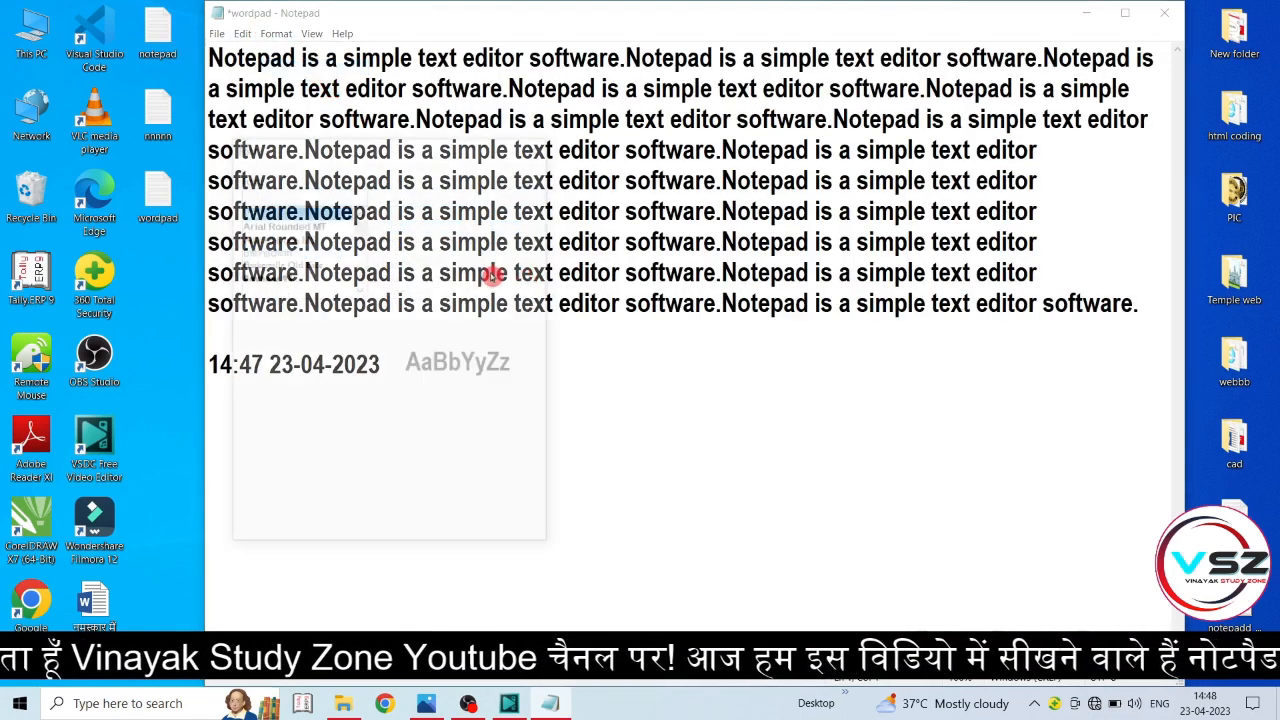
left_click(422, 239)
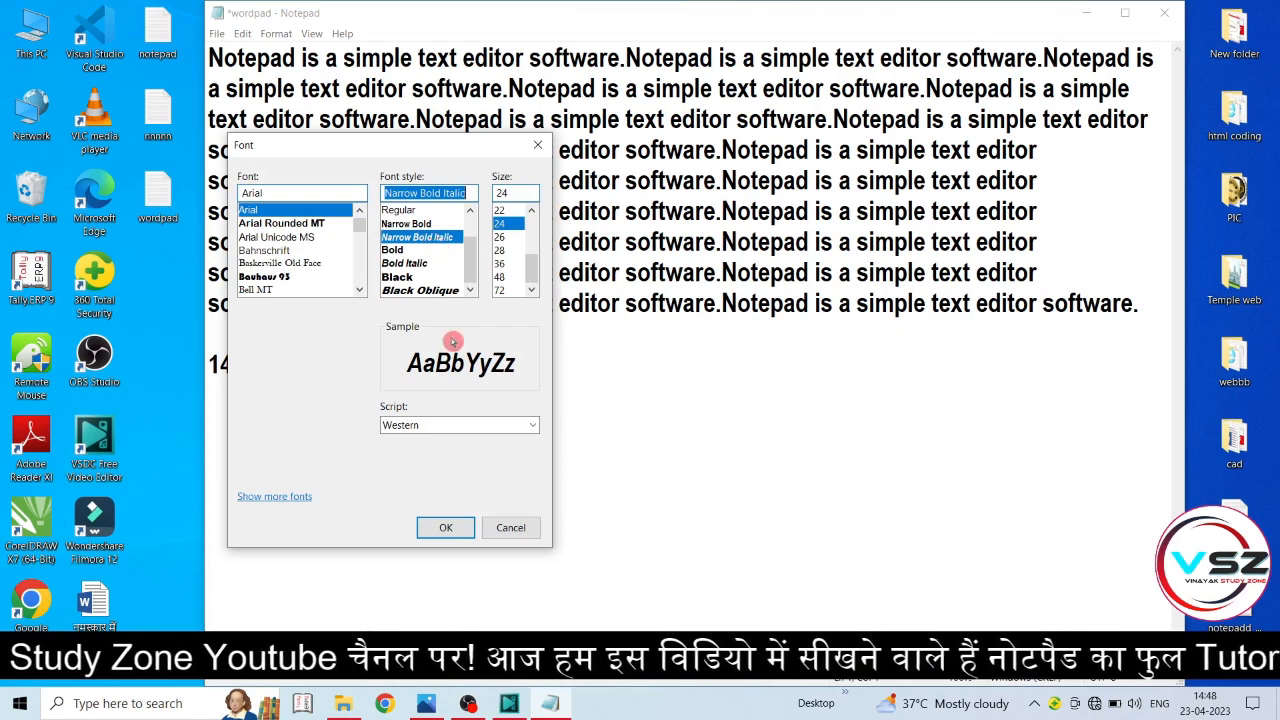
left_click(445, 527)
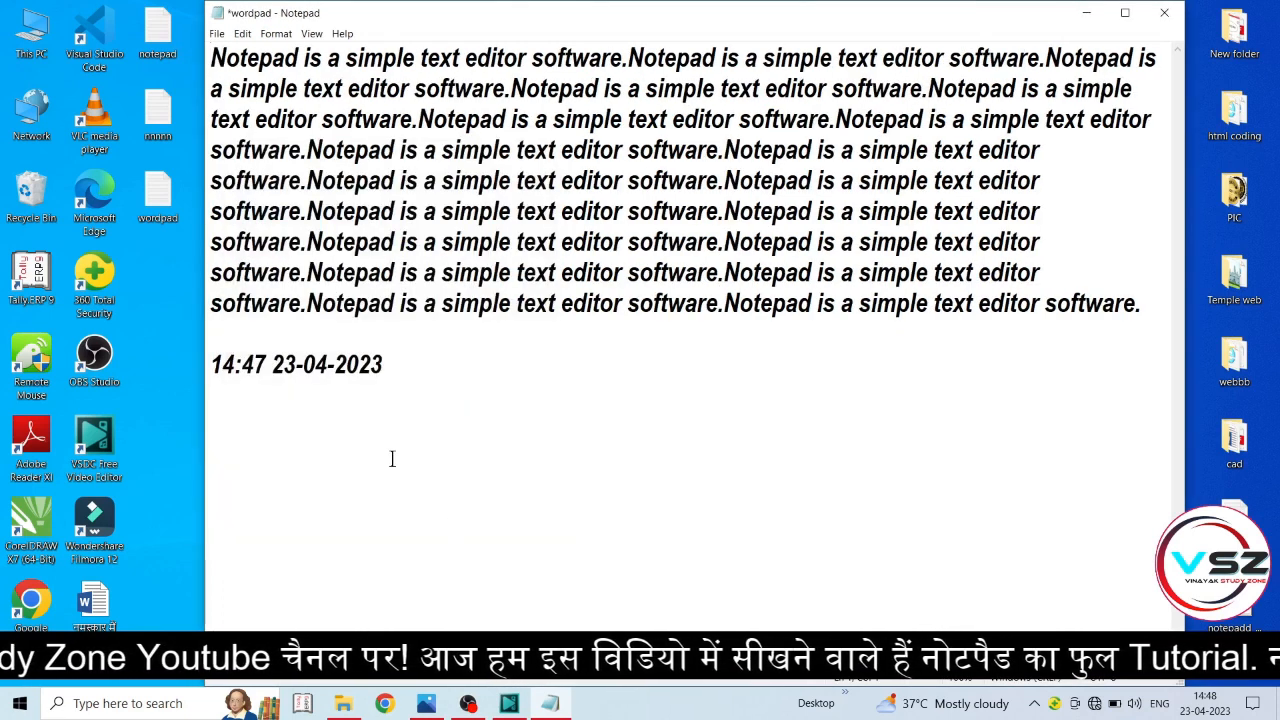
Apply the Black font style to the Arial text, and change the style to Black Oblique
left_click(276, 33)
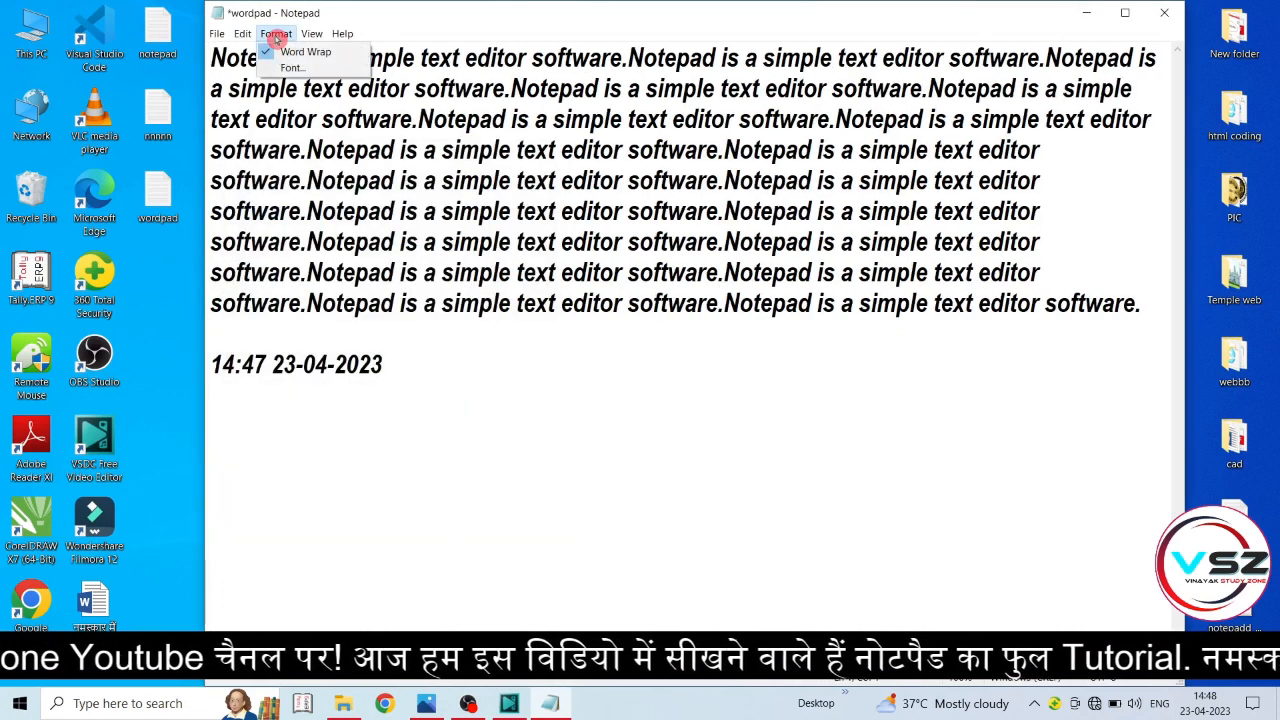
left_click(300, 68)
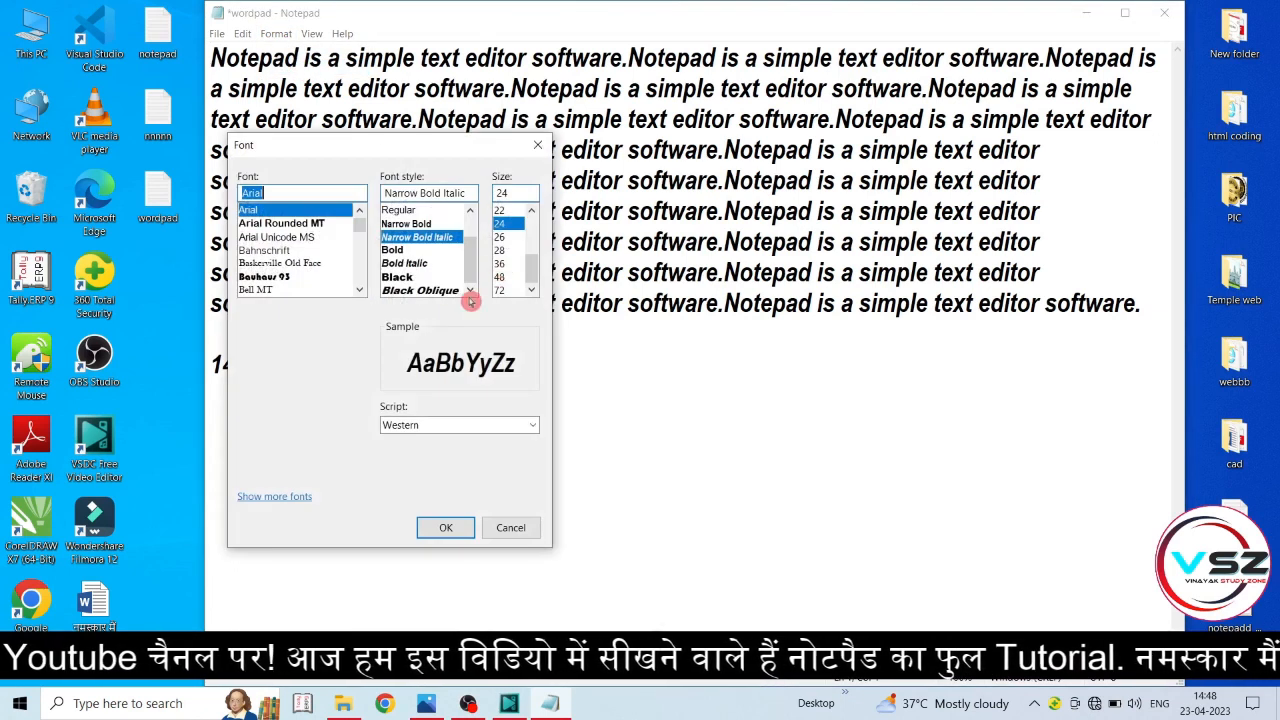
left_click(411, 277)
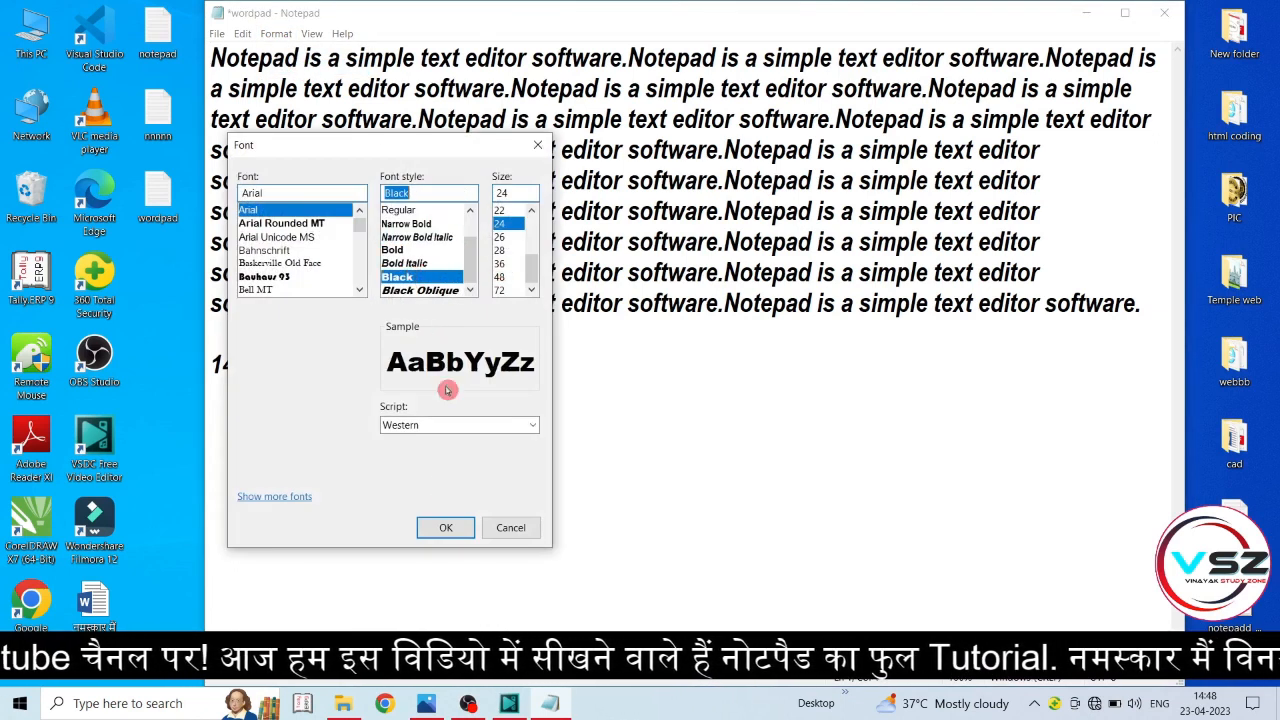
left_click(440, 530)
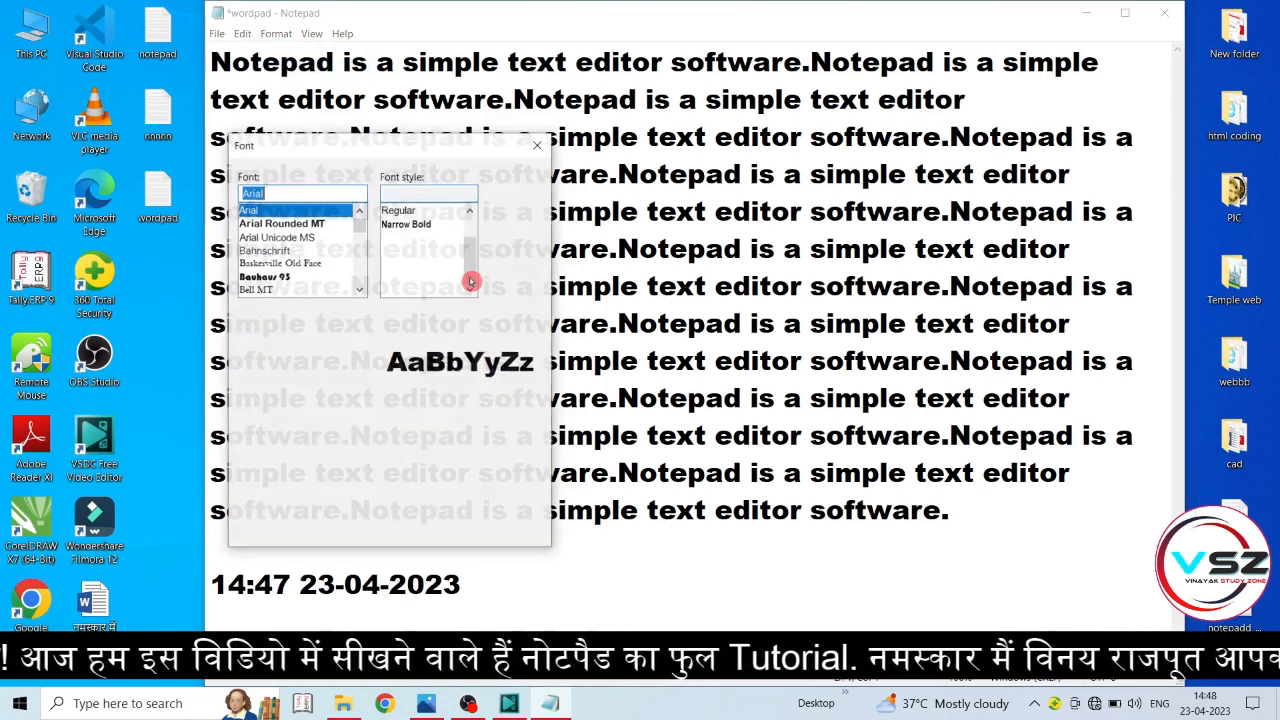
left_click(430, 292)
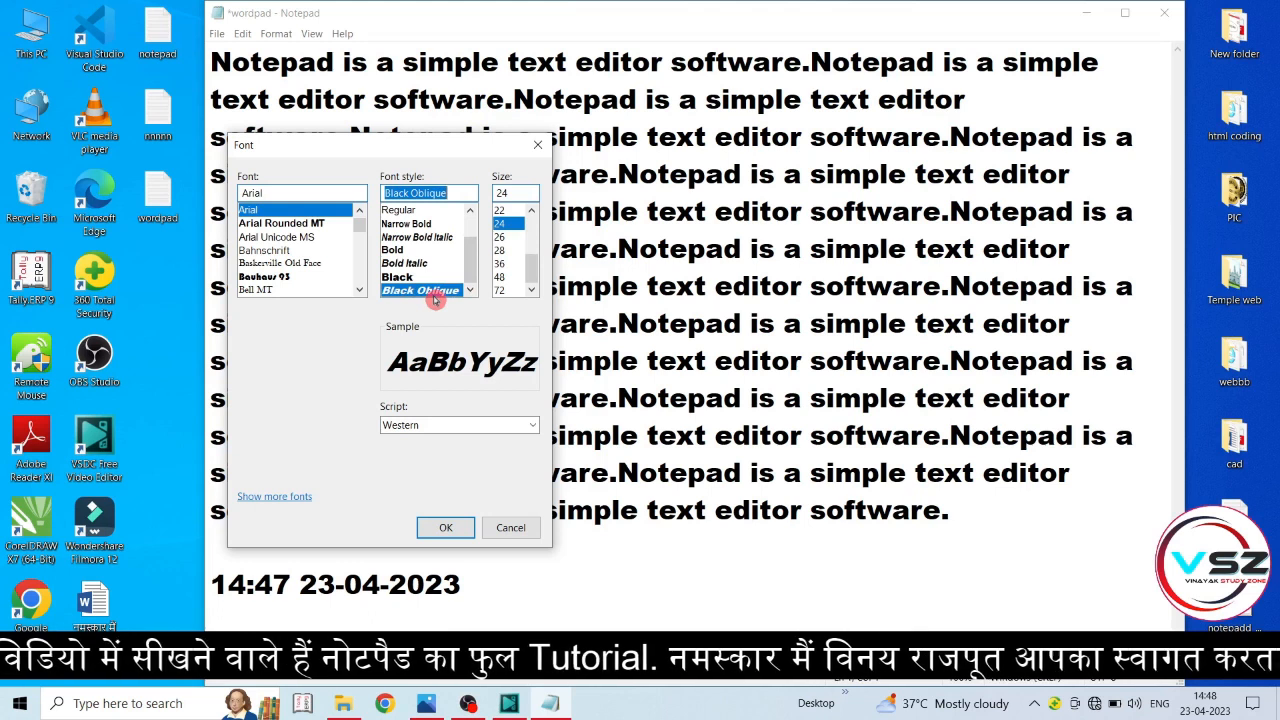
left_click(447, 528)
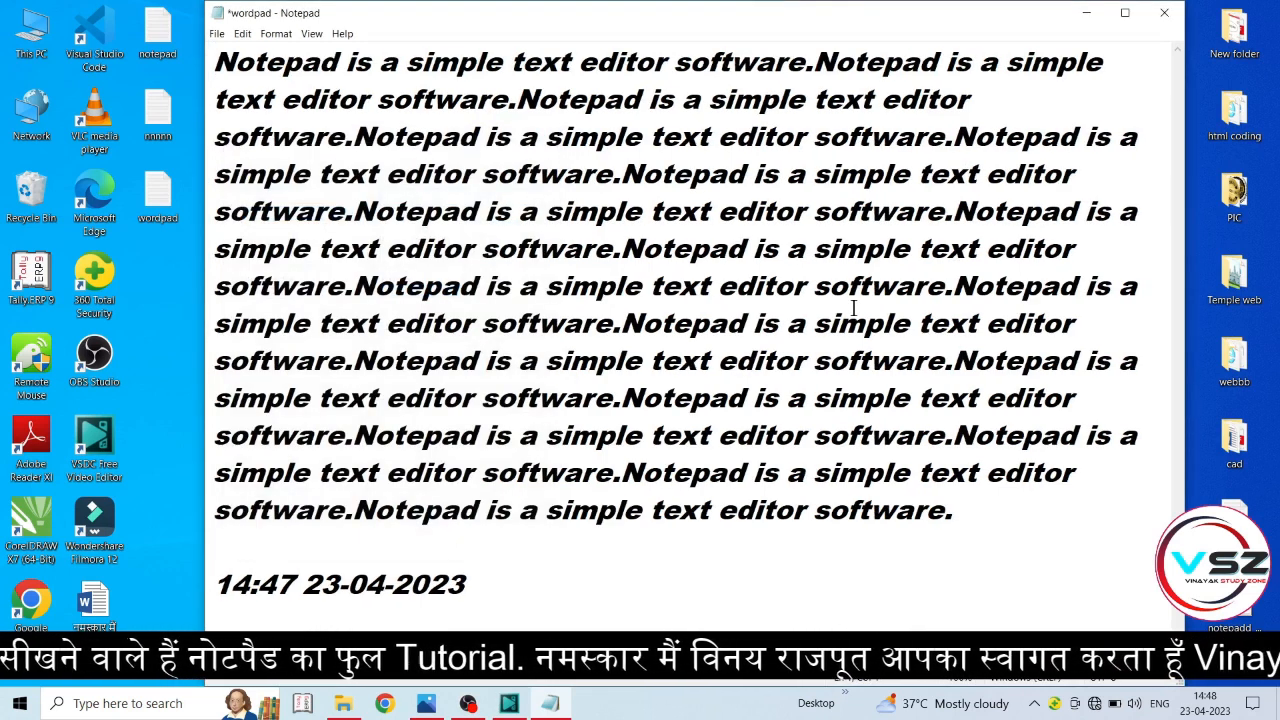
Increase the font size of the Arial Black Oblique text to 36
left_click(276, 33)
left_click(311, 68)
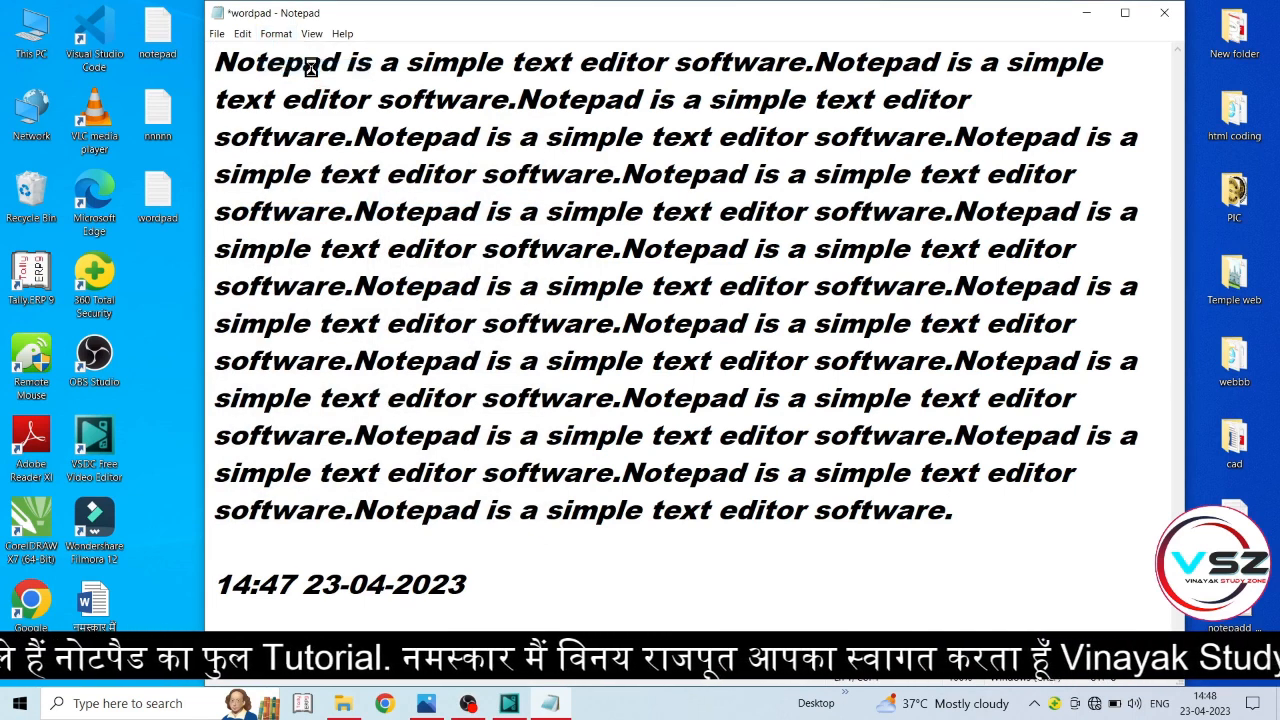
left_click_drag(536, 254, 536, 252)
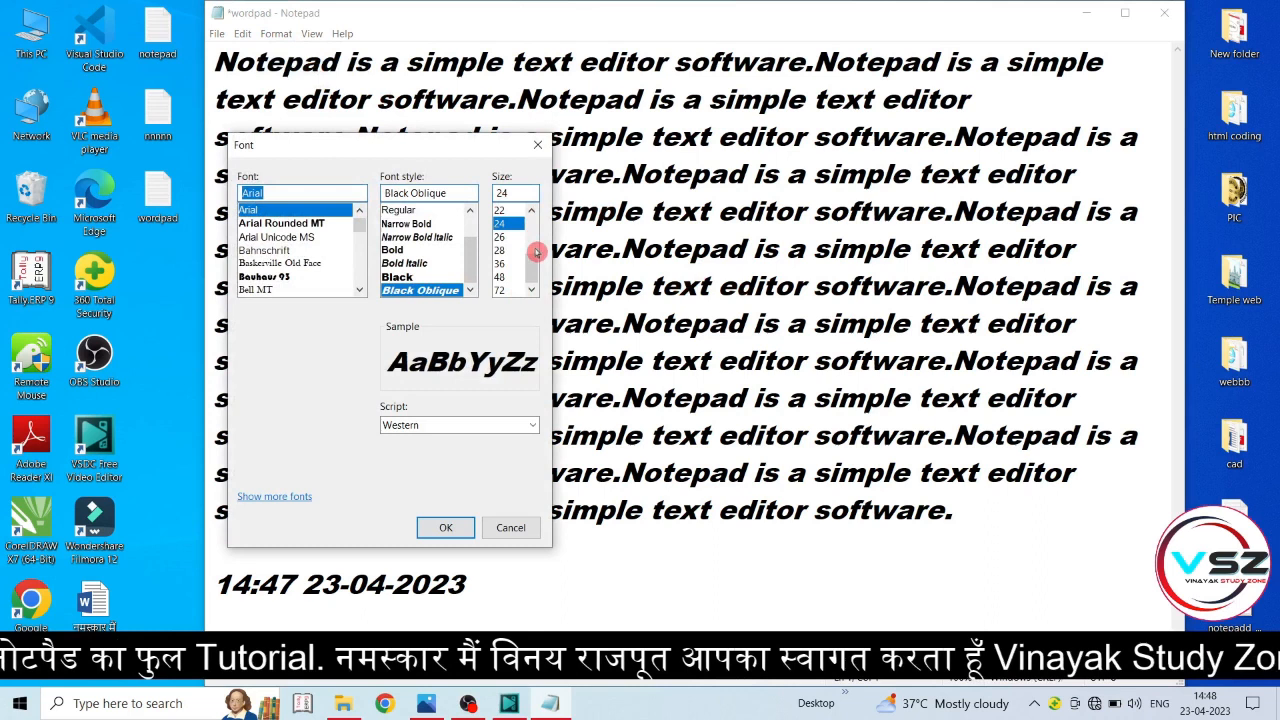
left_click(505, 263)
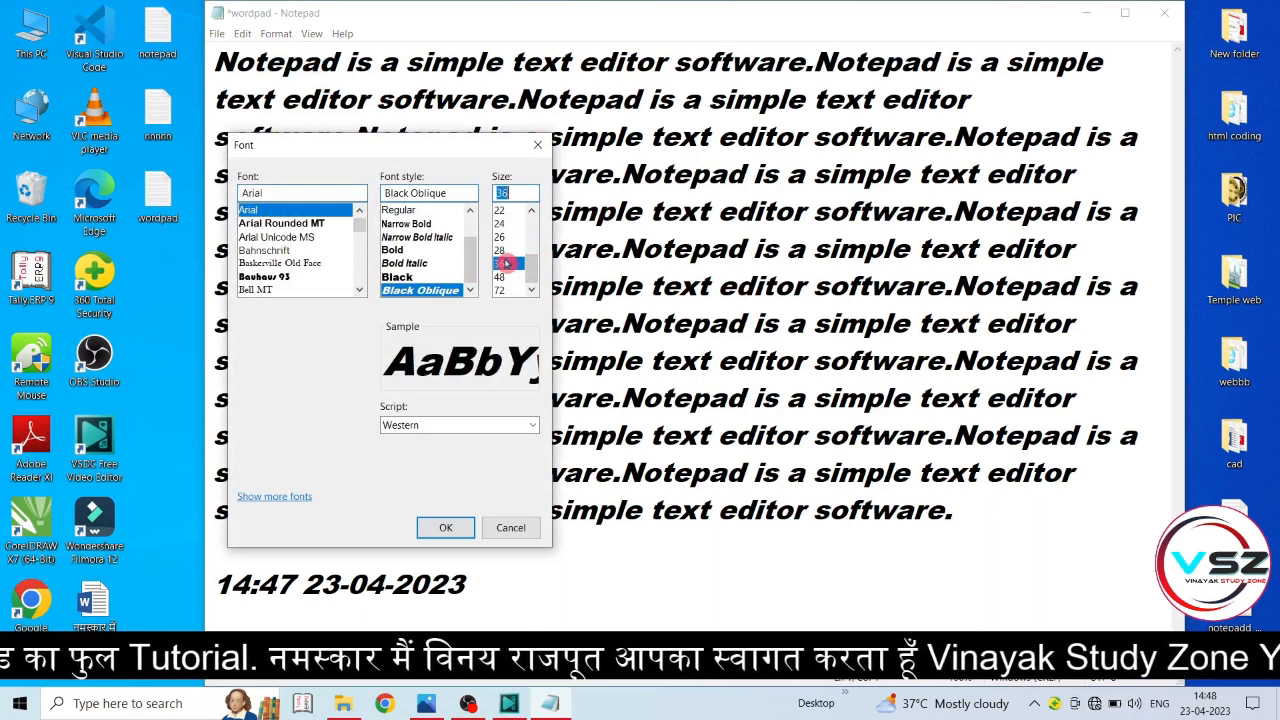
left_click(440, 527)
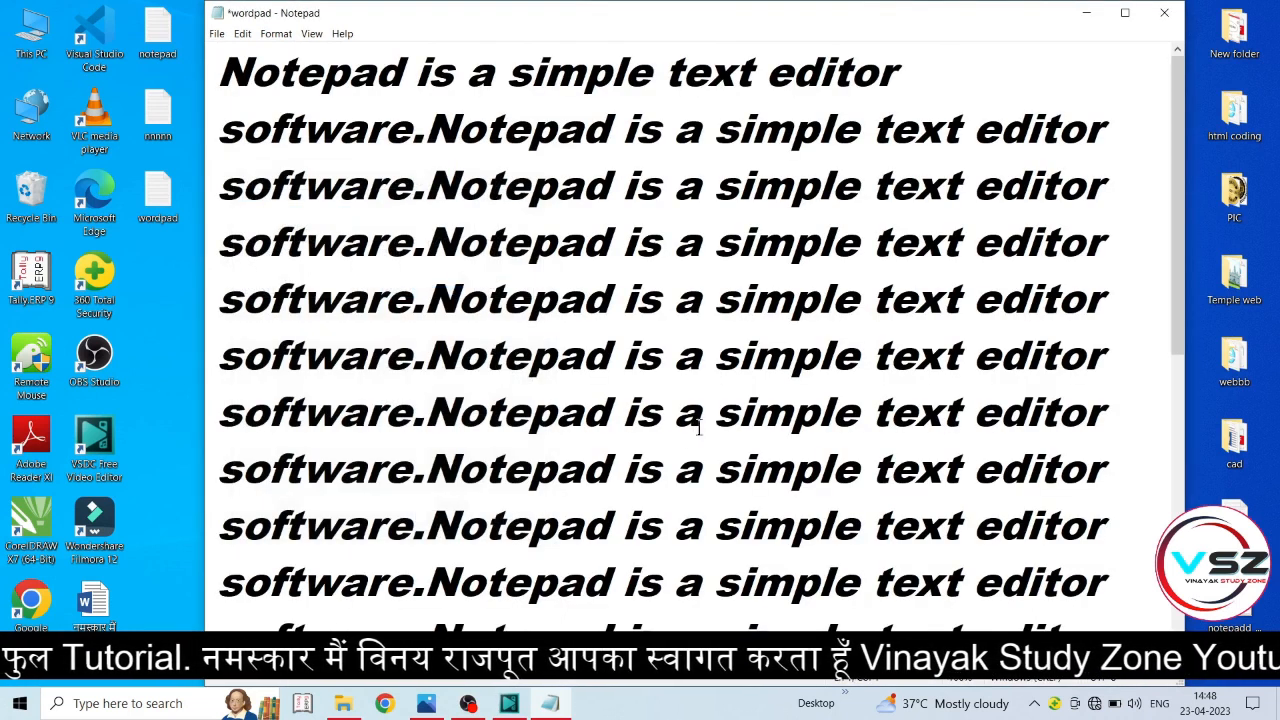
Open the font settings again and move the Font dialog further right over the document text
left_click(275, 33)
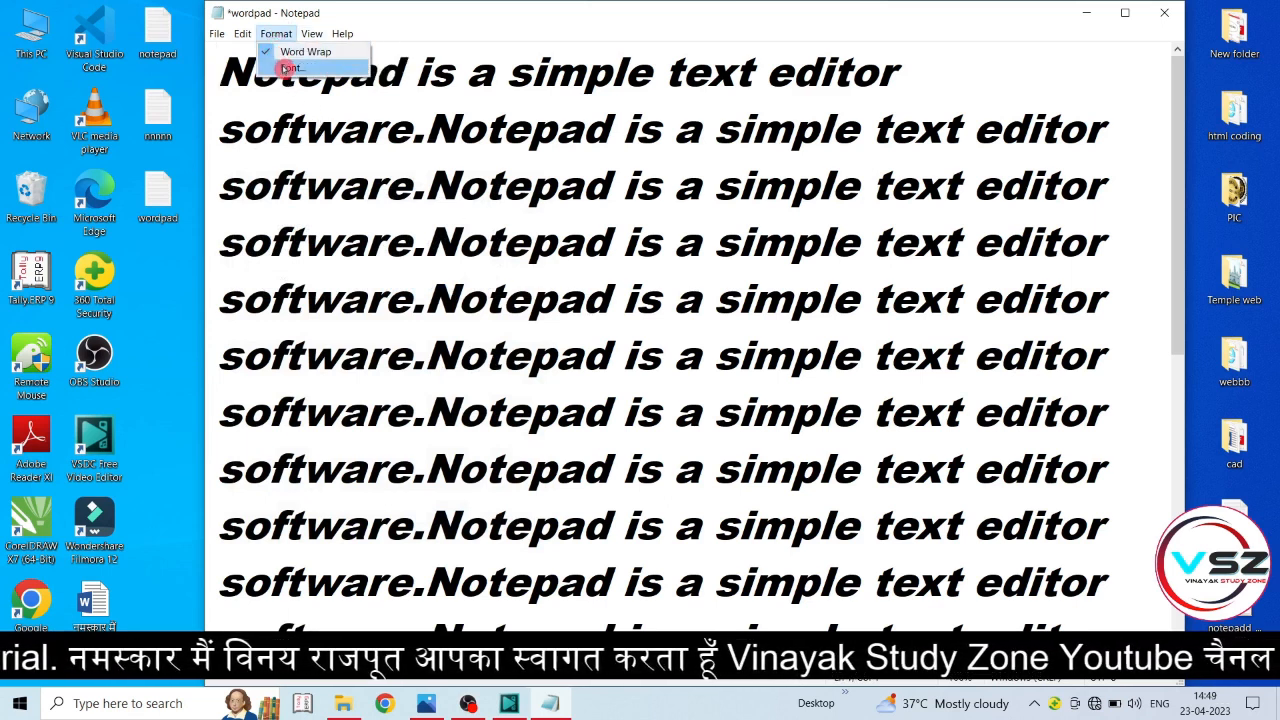
left_click(288, 68)
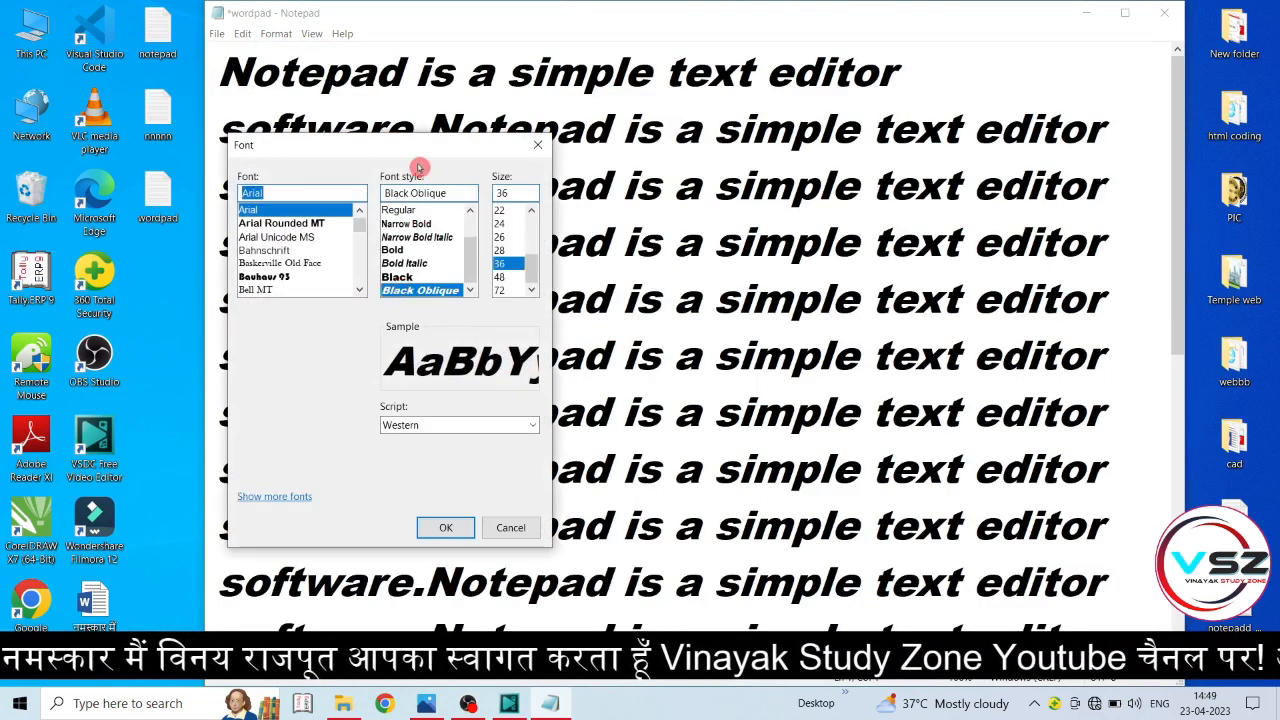
left_click_drag(430, 150, 682, 154)
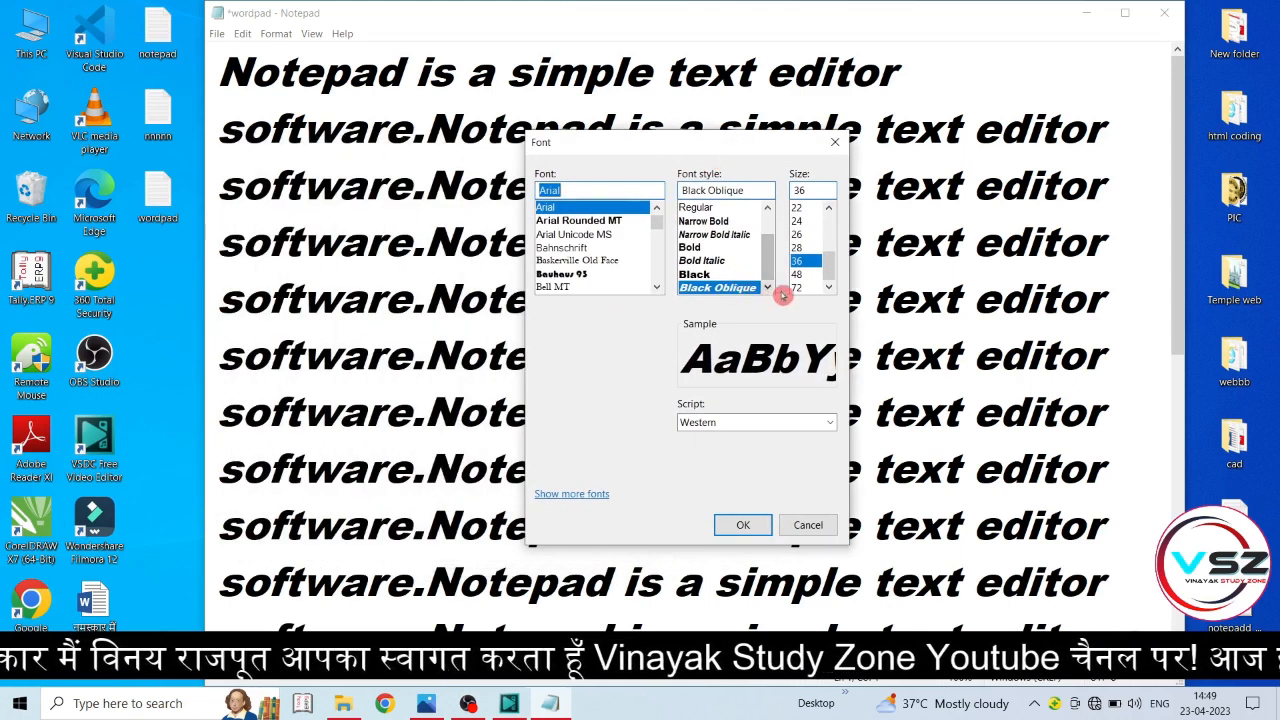